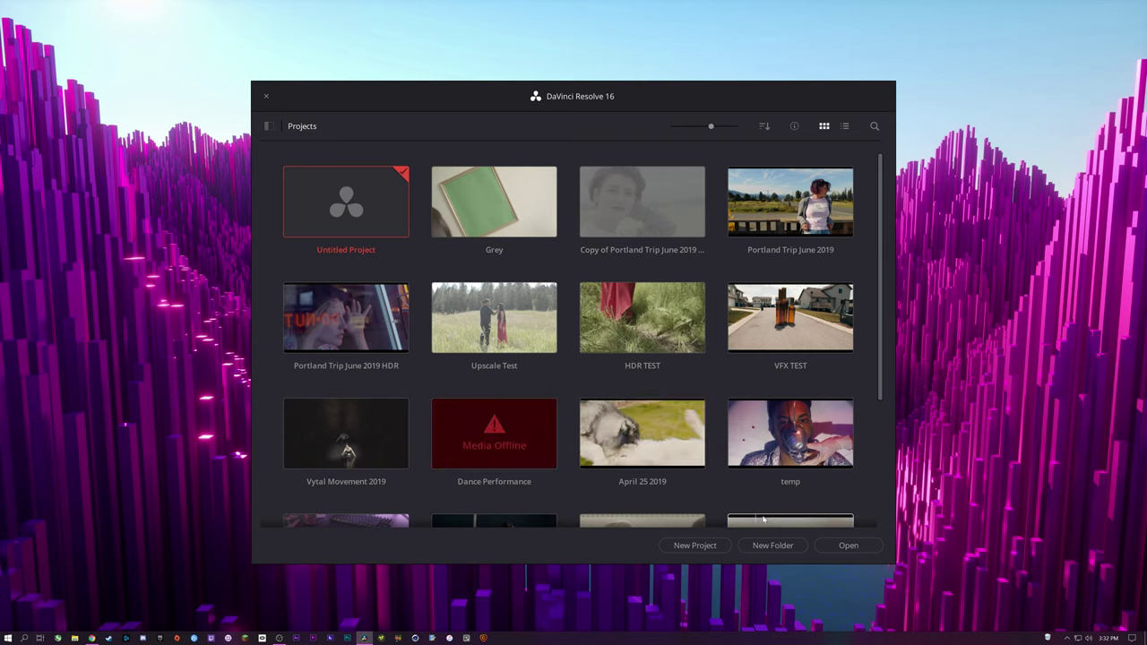
- Create a new project named HDR TUT
click(689, 546)
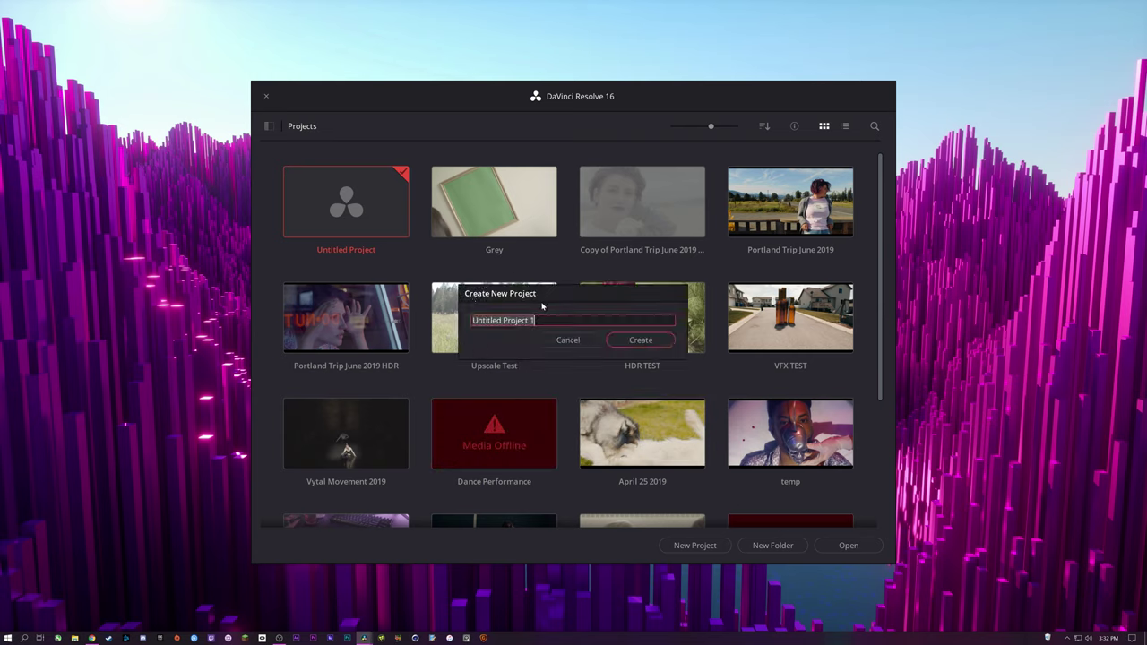
text(Test 1)
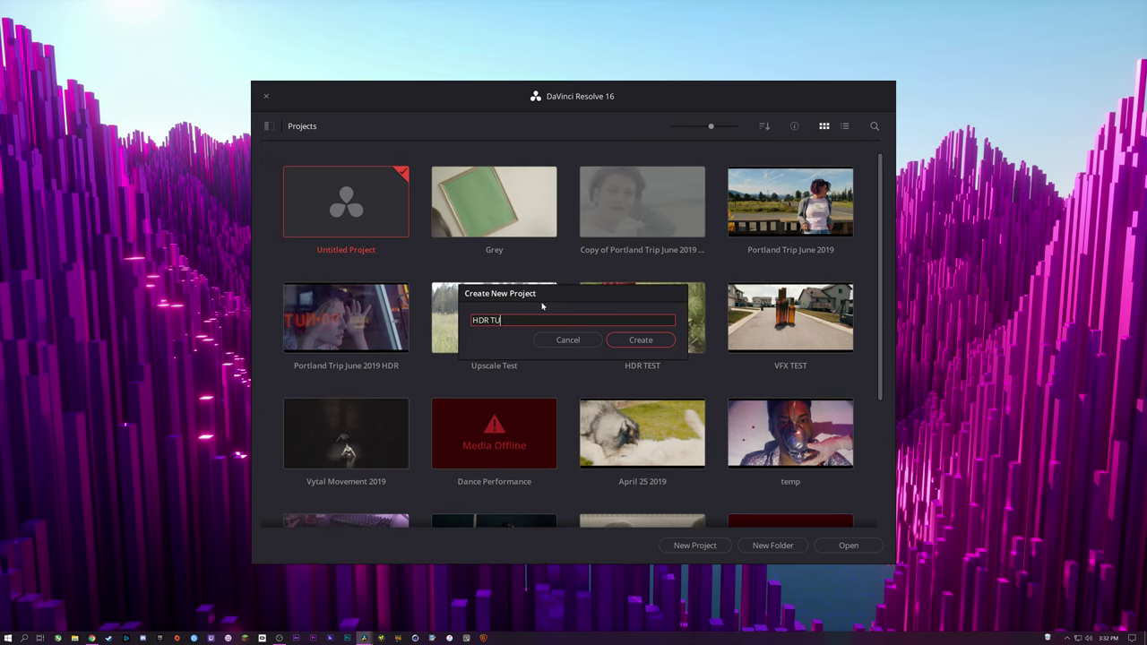
key(Return)
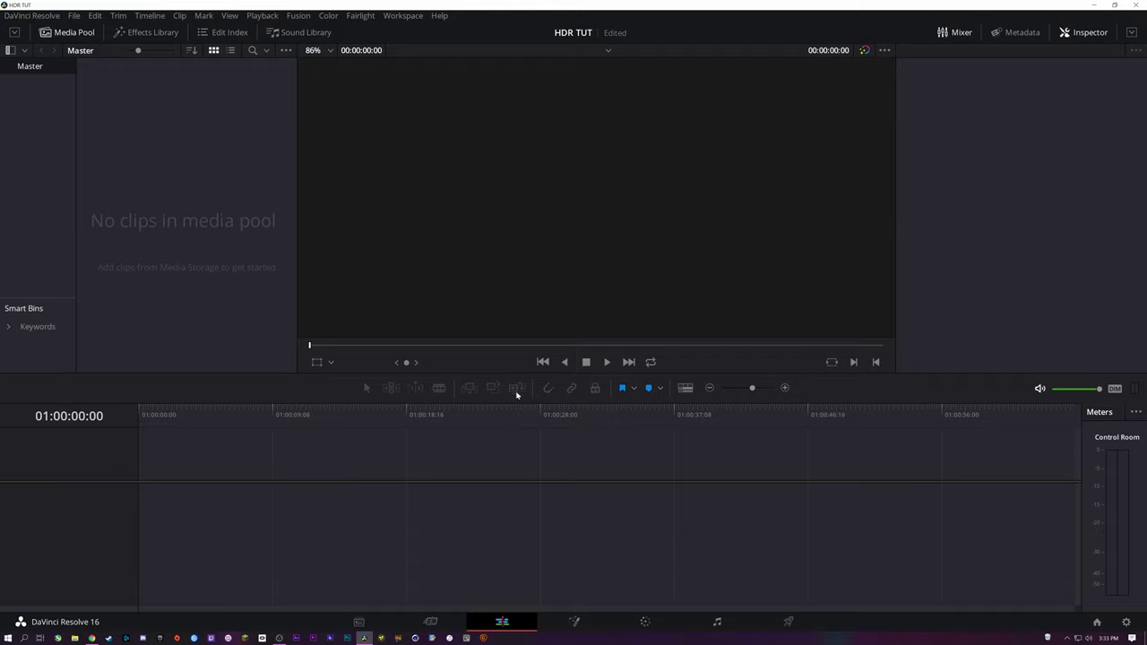
- Set the project's timeline resolution to 4096 x 1716 DCI Scope 2.39 in the master project settings
click(1127, 622)
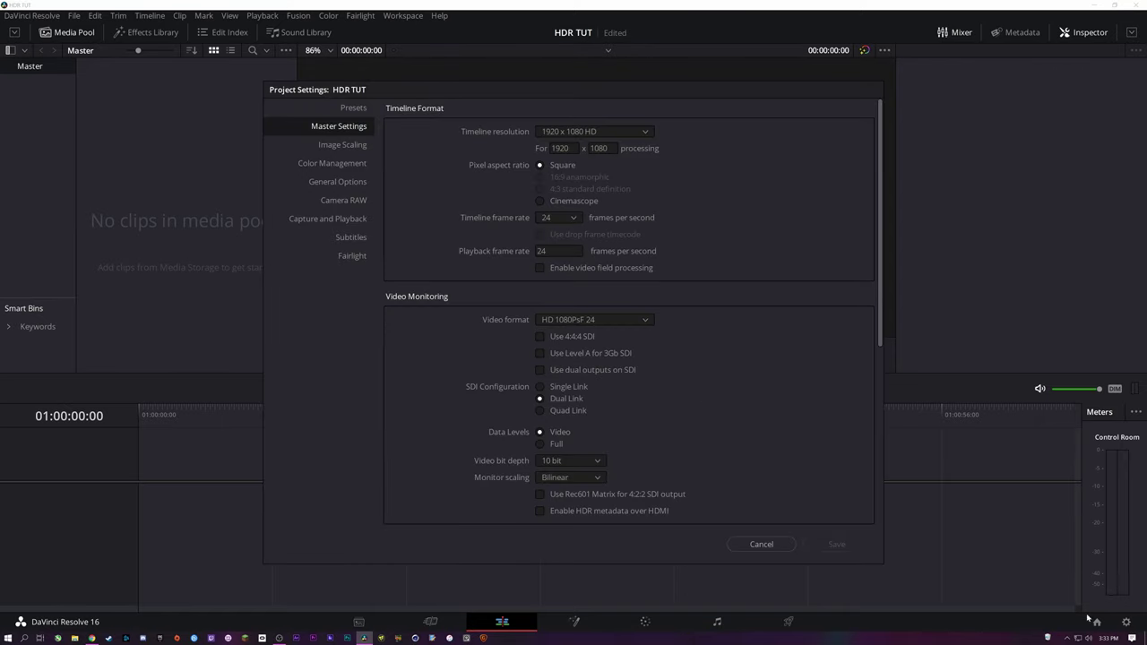
mouse_move(670, 98)
mouse_down()
mouse_move(747, 103)
mouse_move(684, 105)
mouse_move(689, 96)
mouse_up()
click(631, 139)
scroll(653, 205, up, 4)
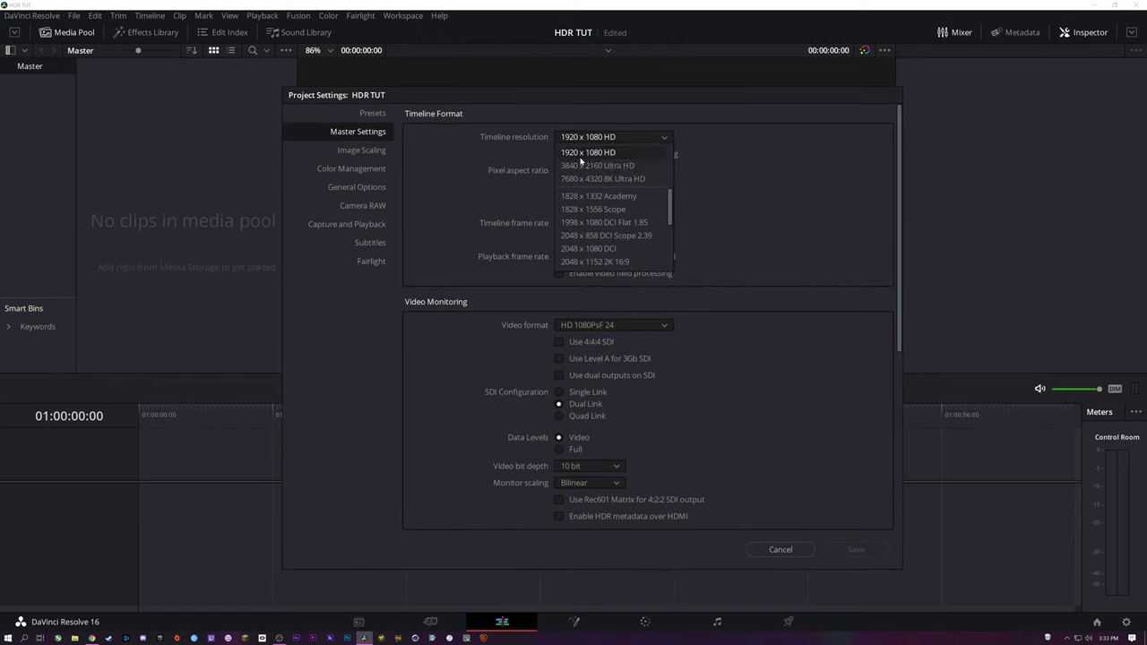
scroll(628, 215, down, 5)
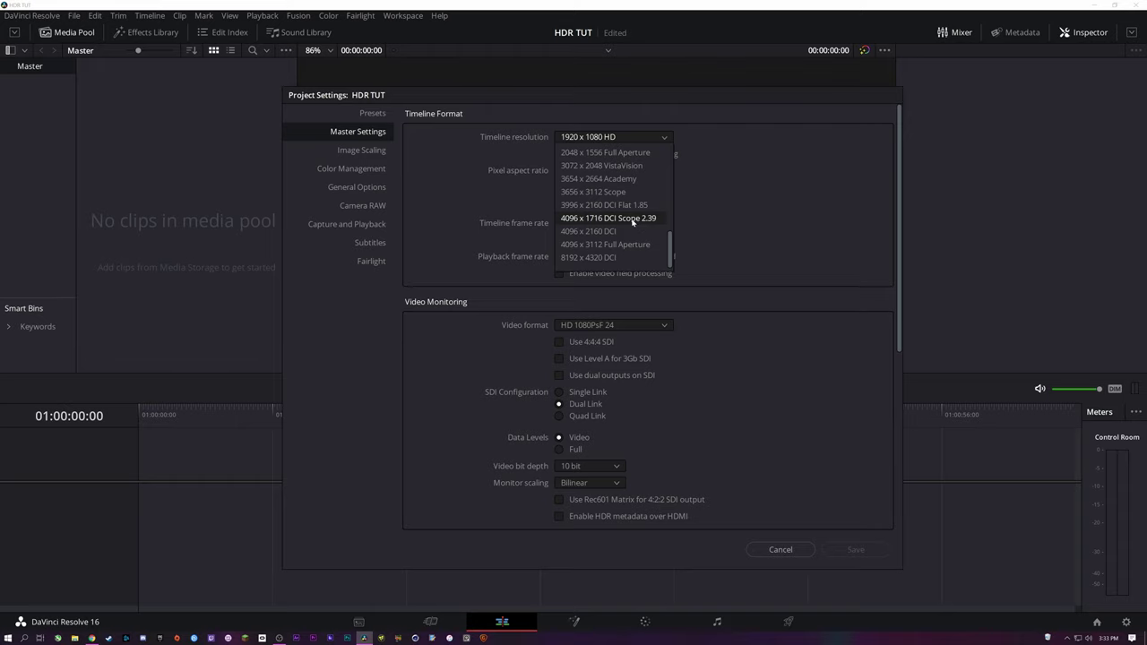
click(632, 219)
scroll(456, 282, down, 7)
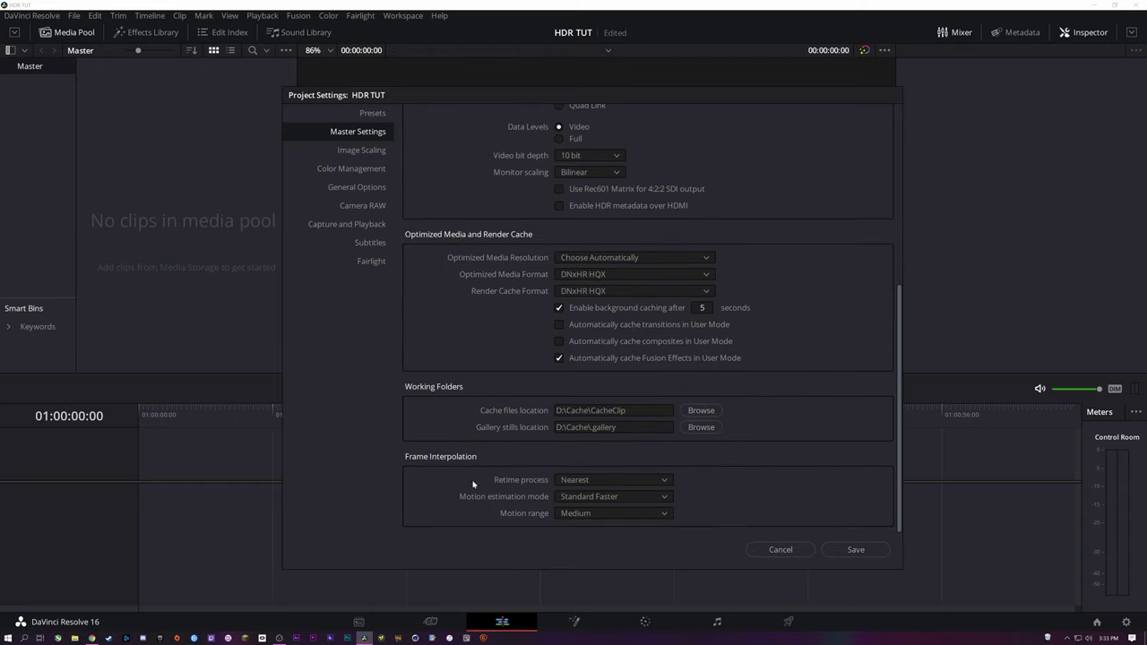
scroll(436, 340, up, 7)
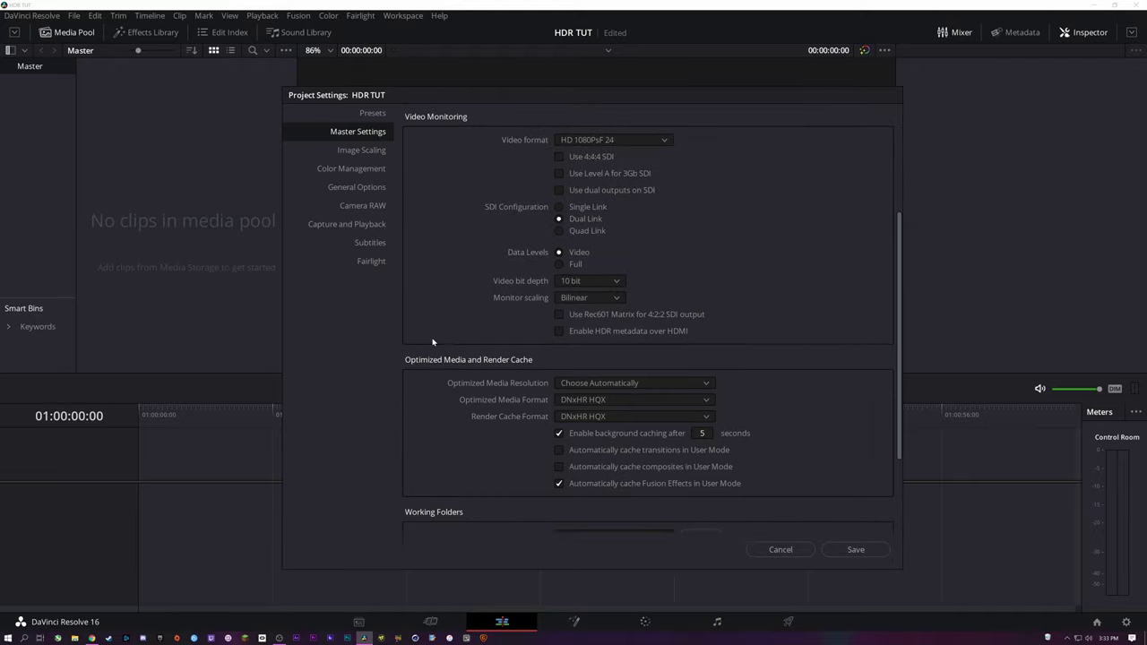
- Set the input scaling of mismatched resolution files to Center crop with no resizing
click(363, 150)
click(634, 328)
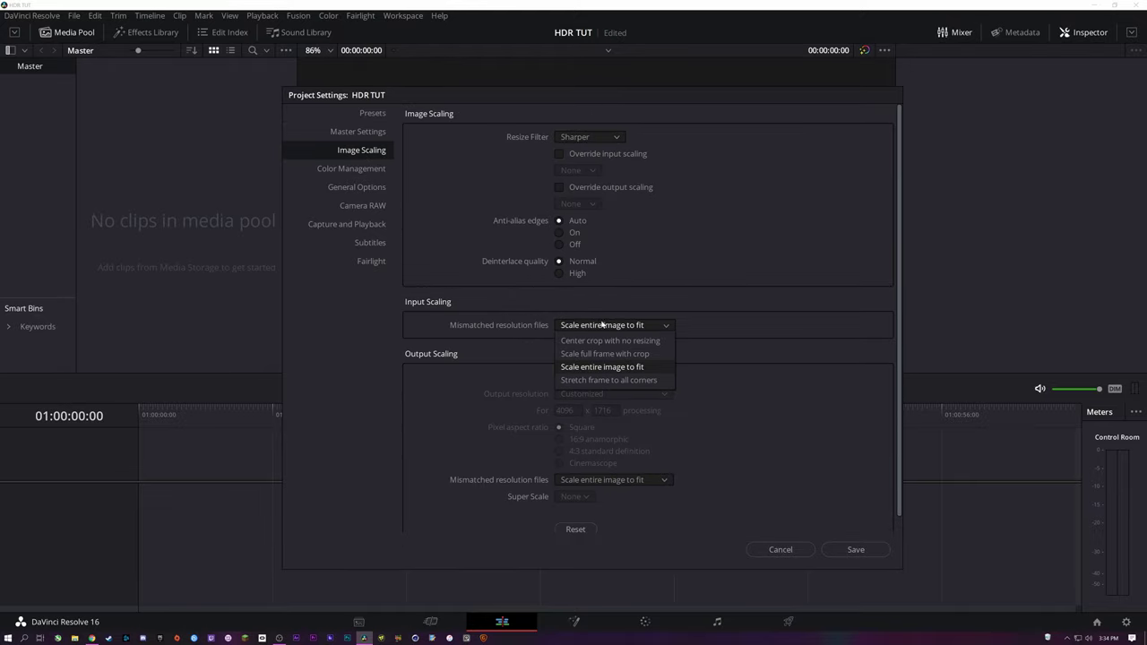
click(622, 342)
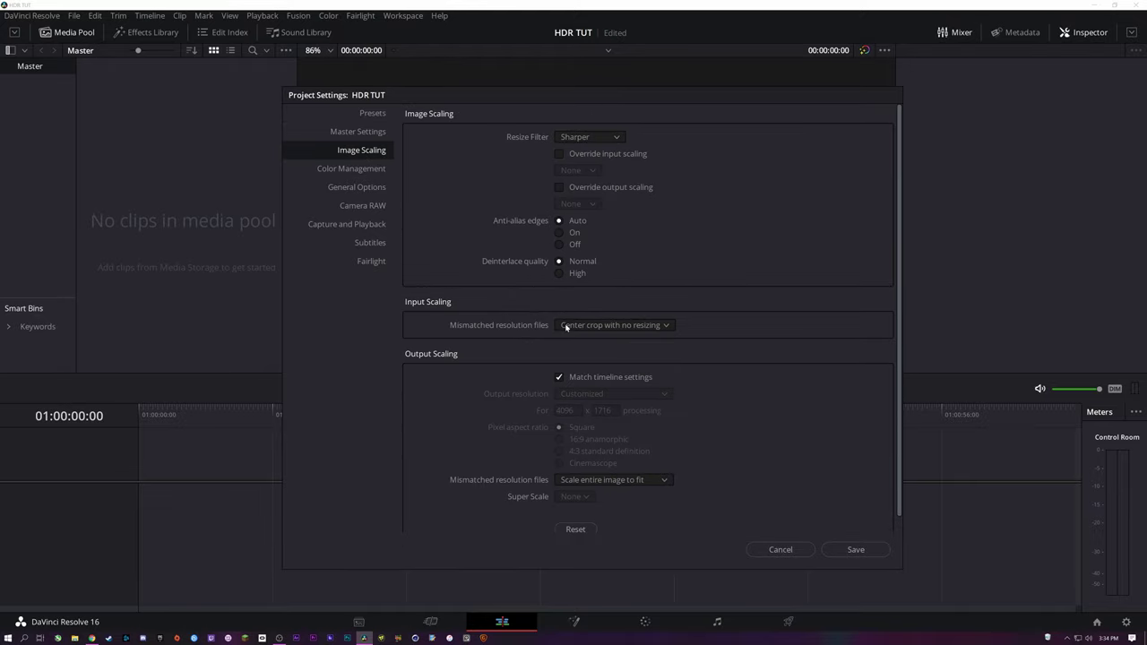
- Set the project's color science to DaVinci YRGB Color Managed in the color management settings
click(361, 170)
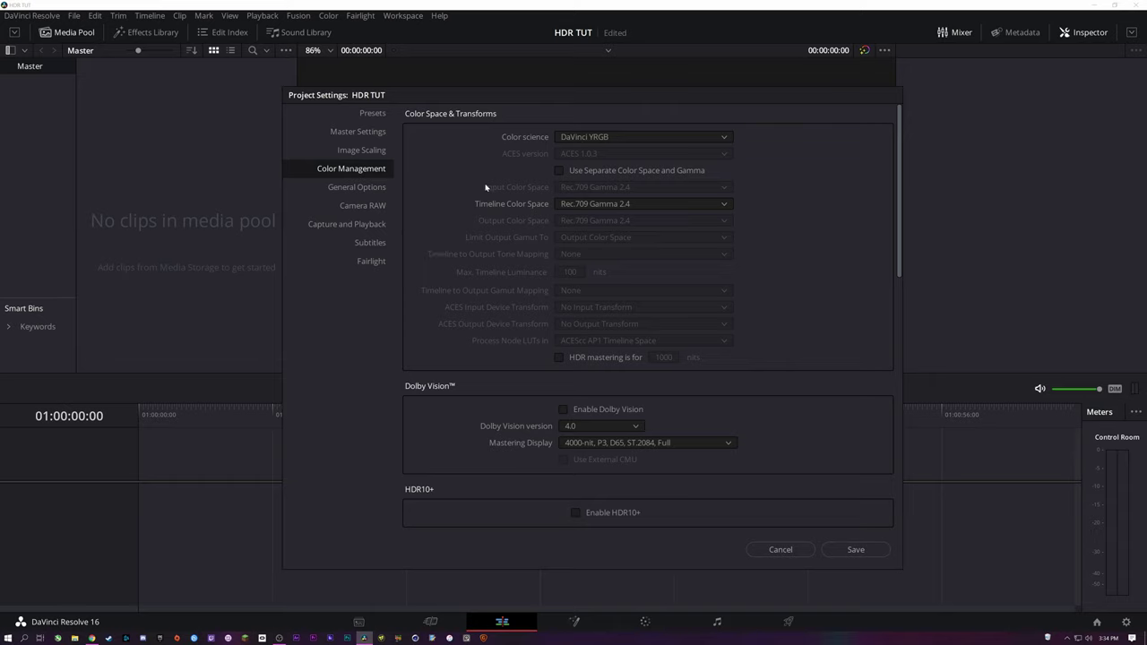
click(642, 138)
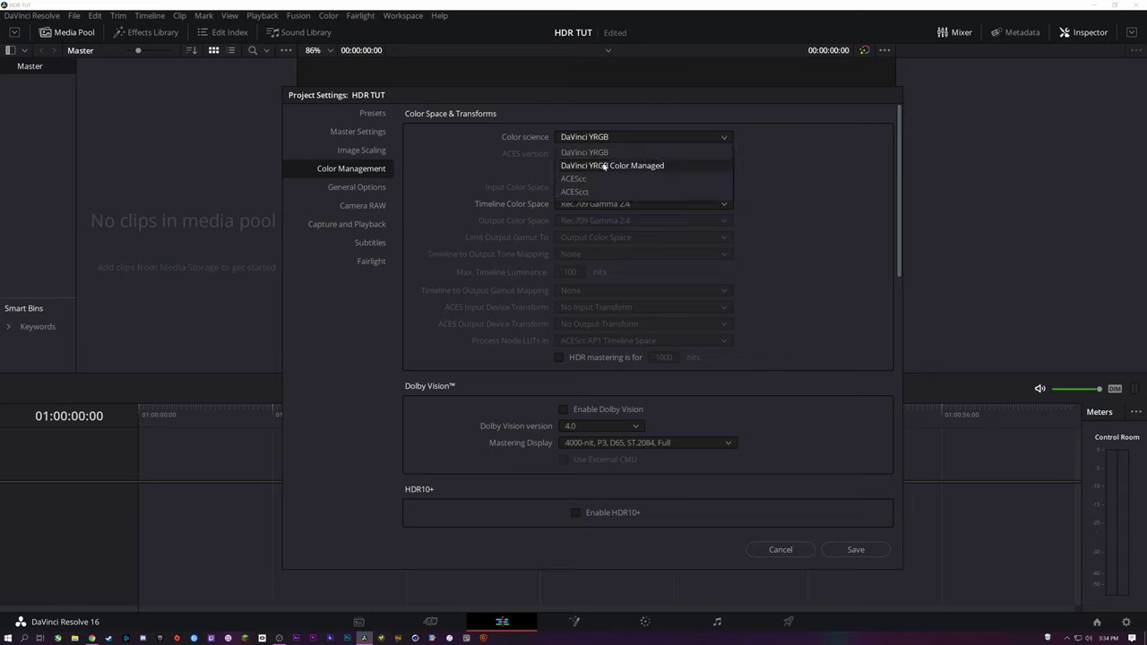
key(Escape)
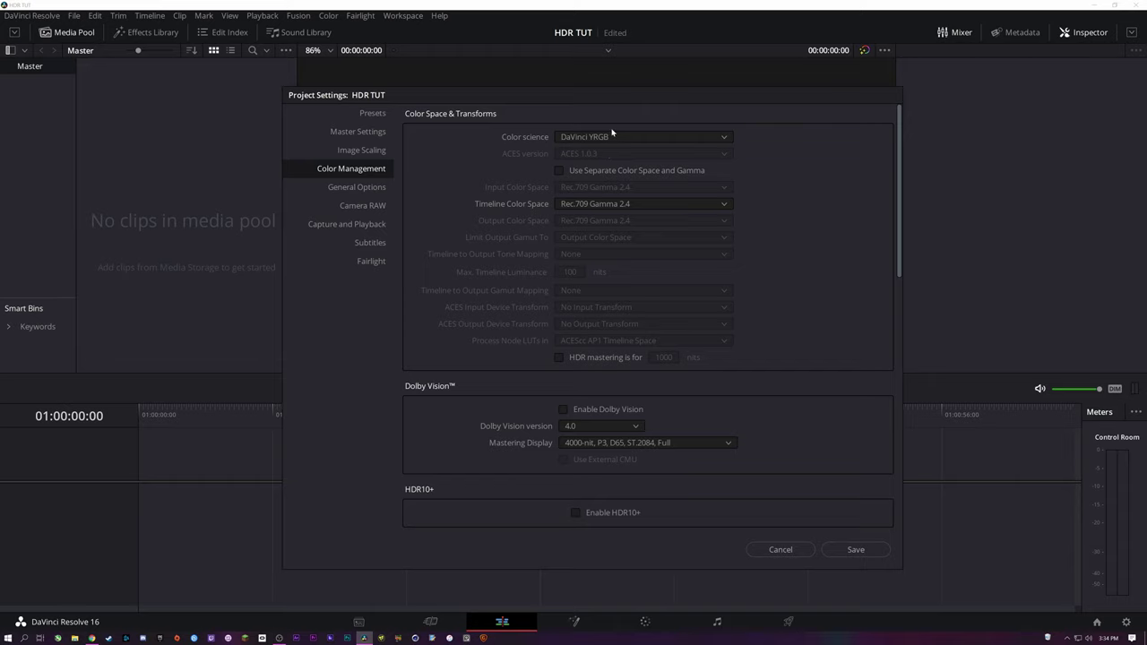
click(615, 136)
click(613, 168)
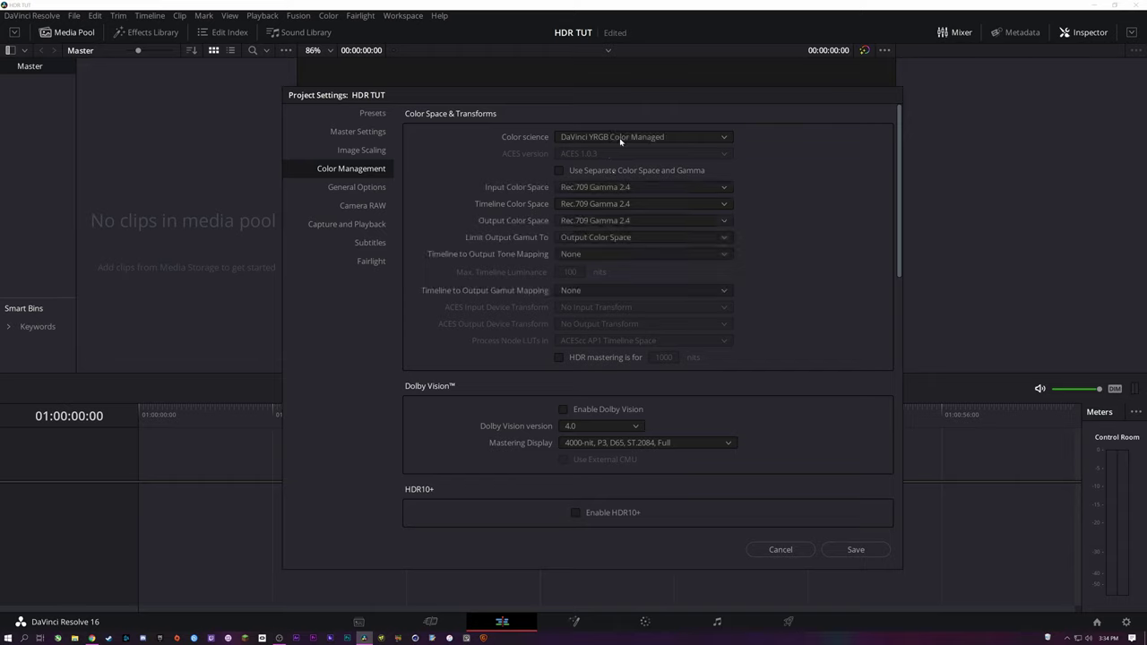
- Set the input color space to Blackmagic Design Pocket 4K Film Gen 4
click(606, 189)
scroll(606, 229, down, 3)
scroll(618, 251, down, 10)
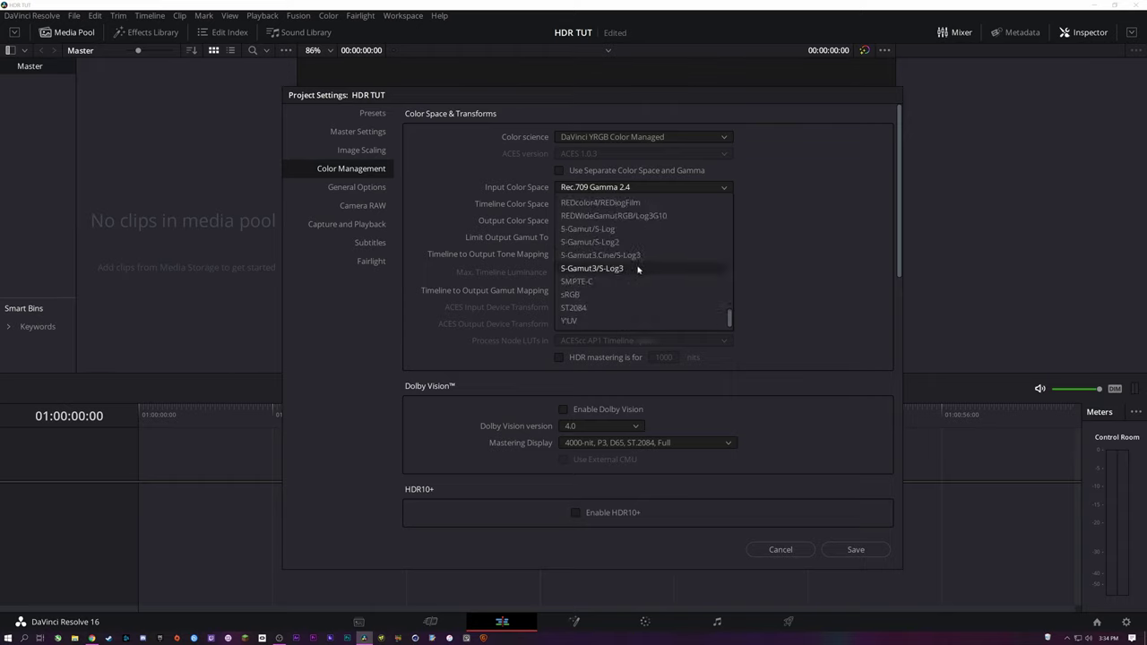
scroll(638, 269, up, 2)
scroll(638, 269, up, 12)
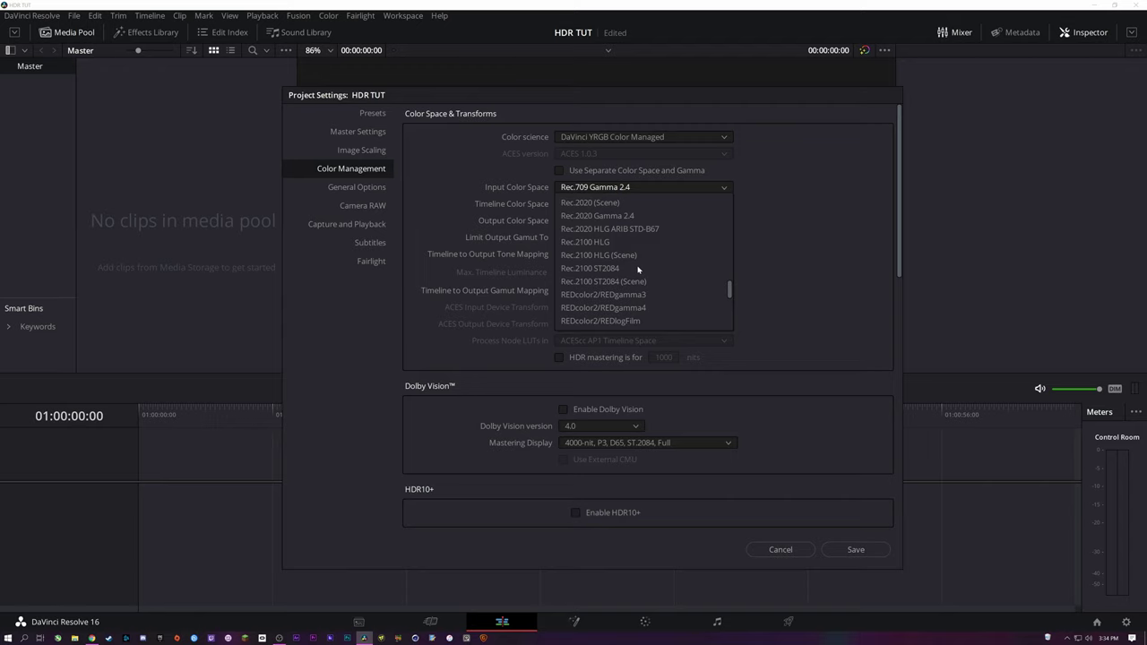
scroll(638, 269, up, 3)
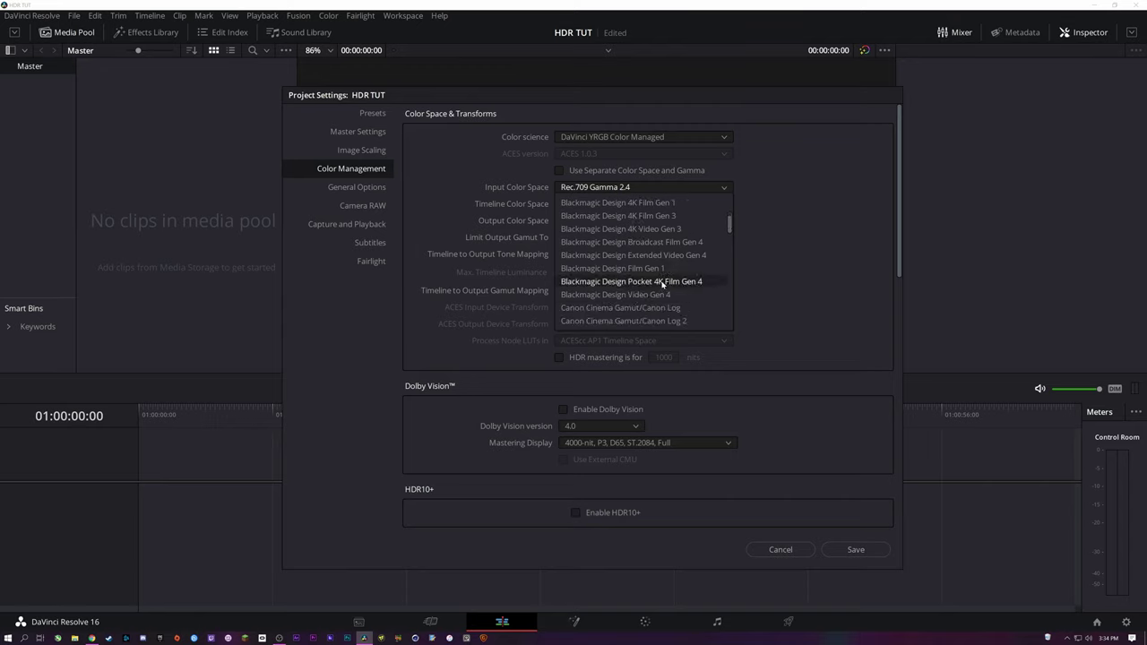
click(701, 282)
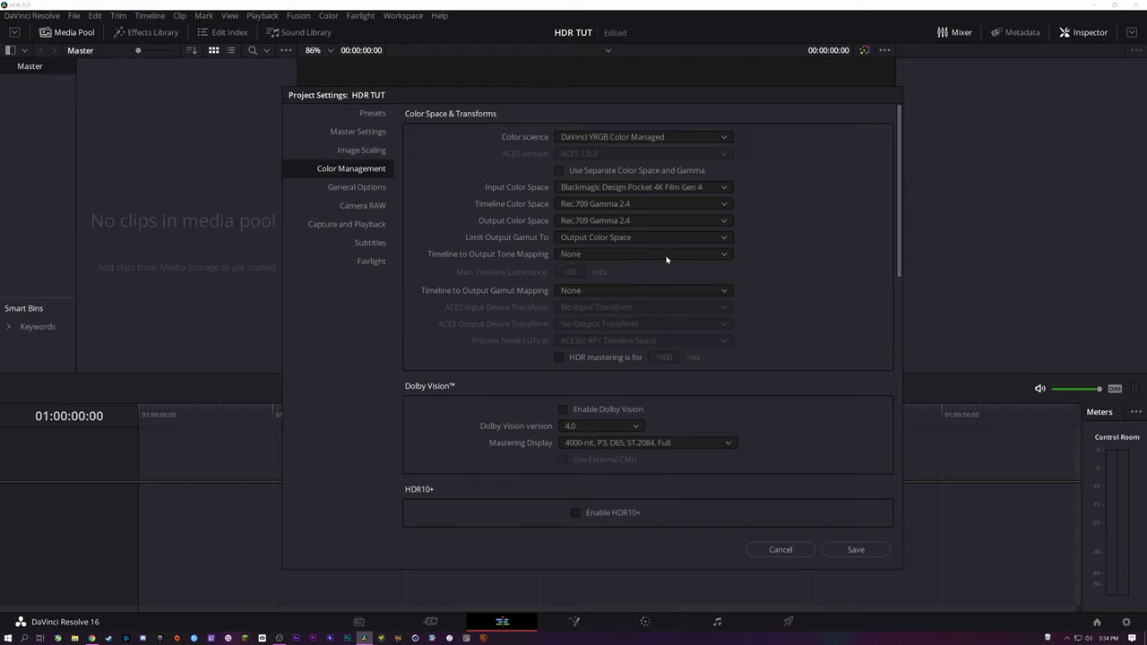
- Set both the timeline color space and the output color space to Rec.2100 ST2084
click(621, 206)
scroll(659, 276, down, 3)
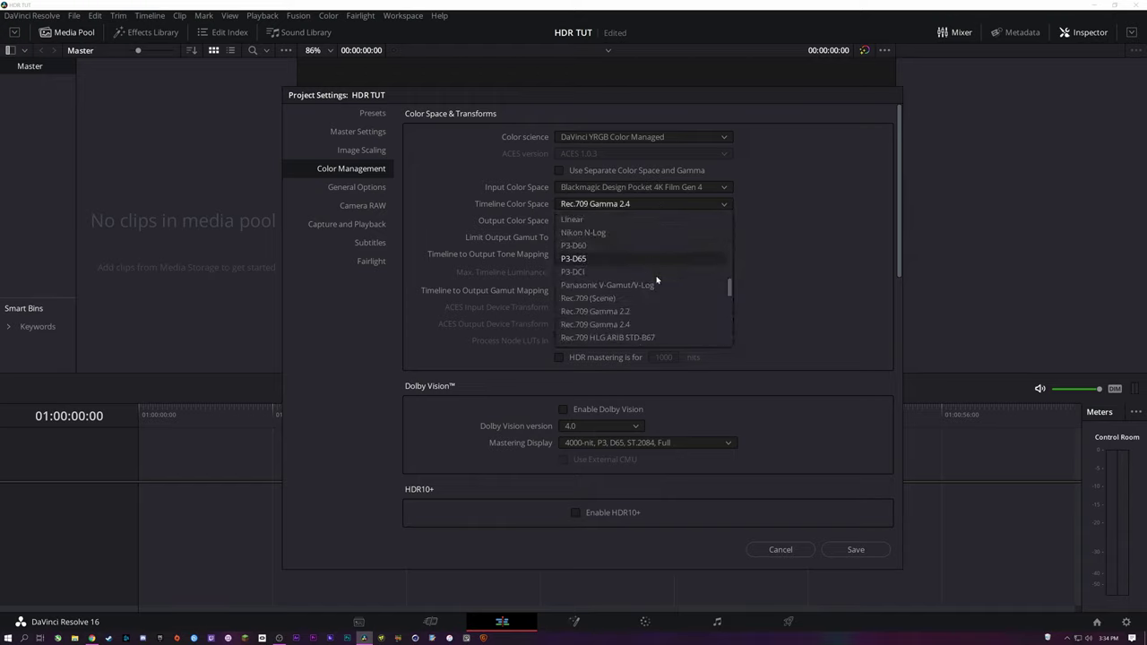
scroll(648, 289, down, 1)
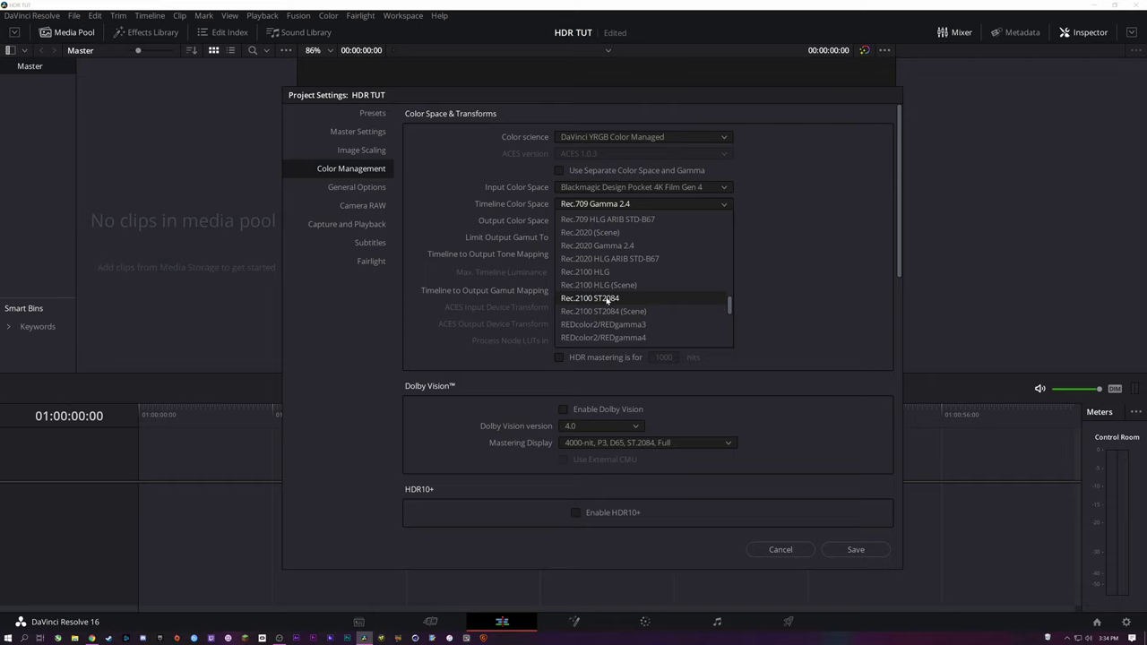
click(634, 300)
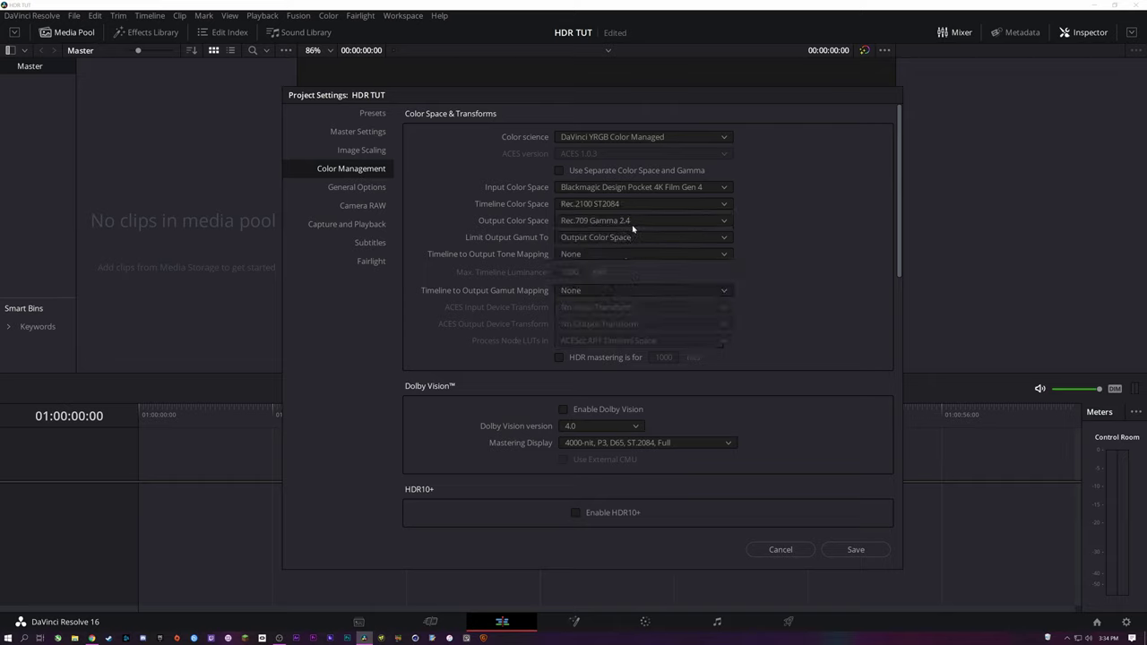
click(612, 221)
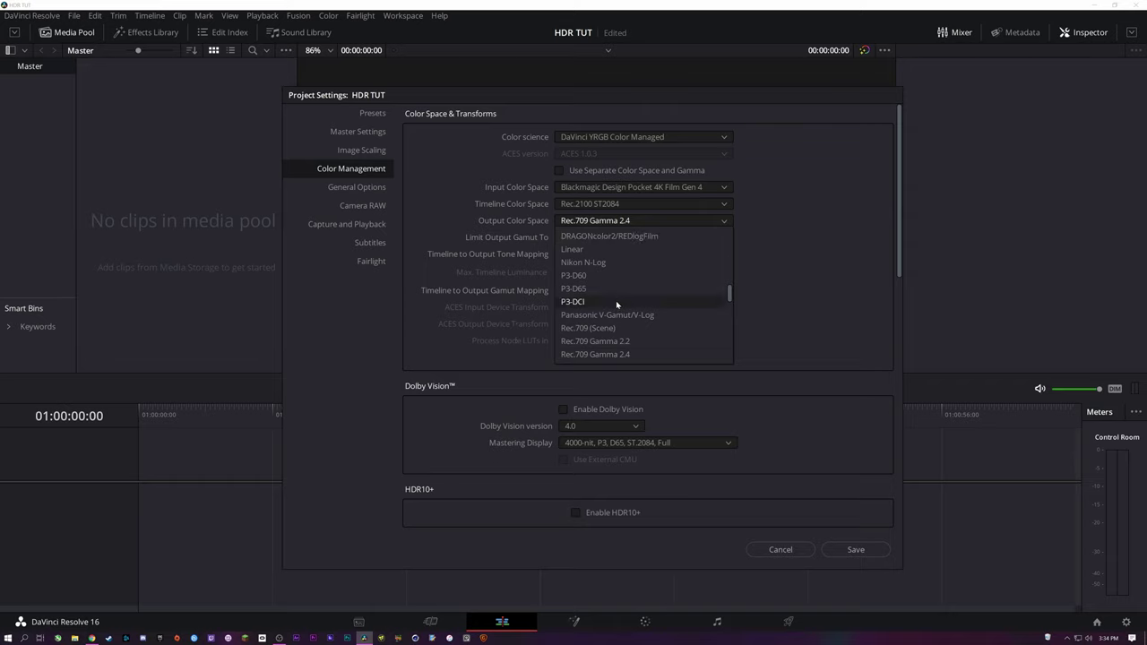
scroll(616, 301, down, 3)
click(615, 330)
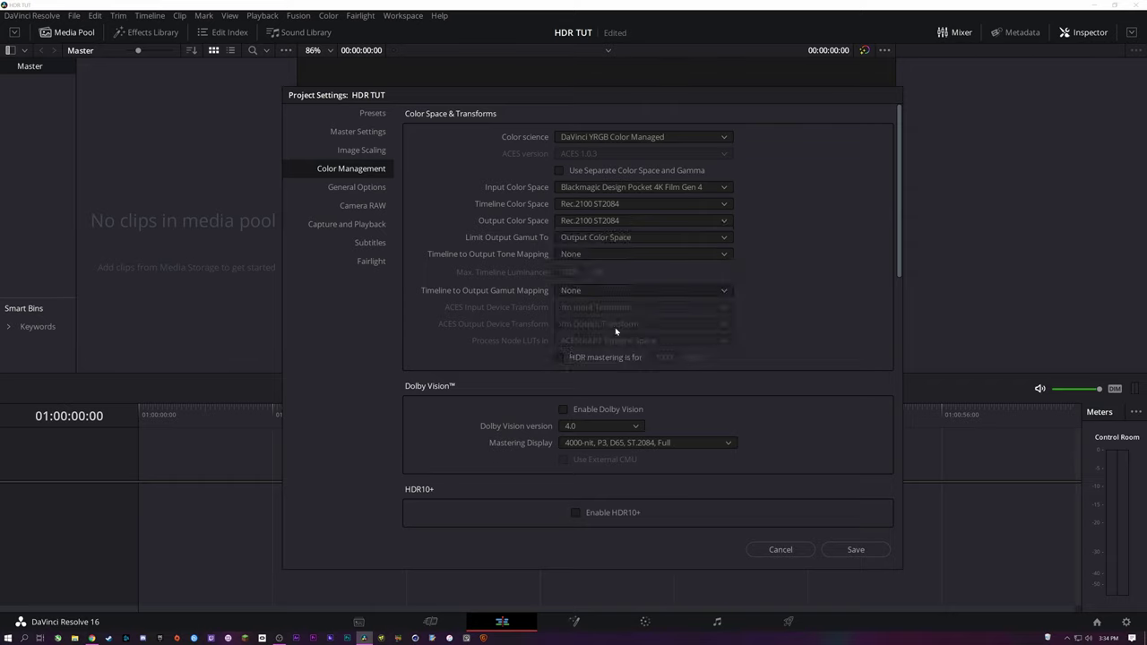
- Enable HDR mastering for 1000 nits in the color management settings
click(552, 360)
click(670, 358)
key(Return)
scroll(818, 314, down, 1)
scroll(814, 300, down, 3)
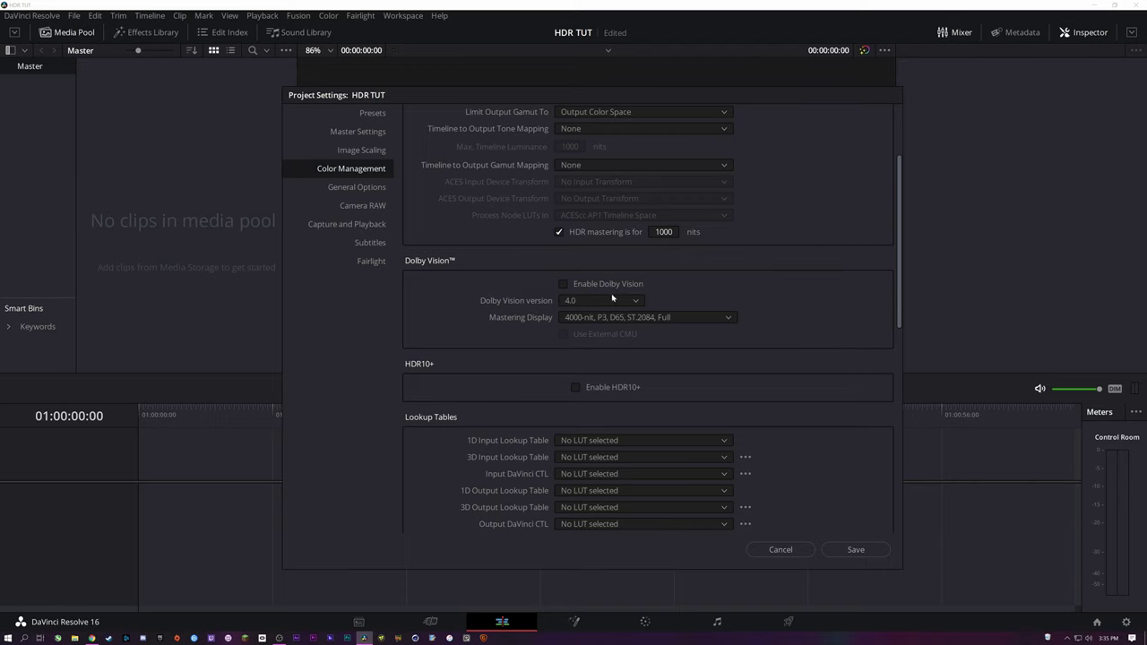
scroll(860, 377, down, 15)
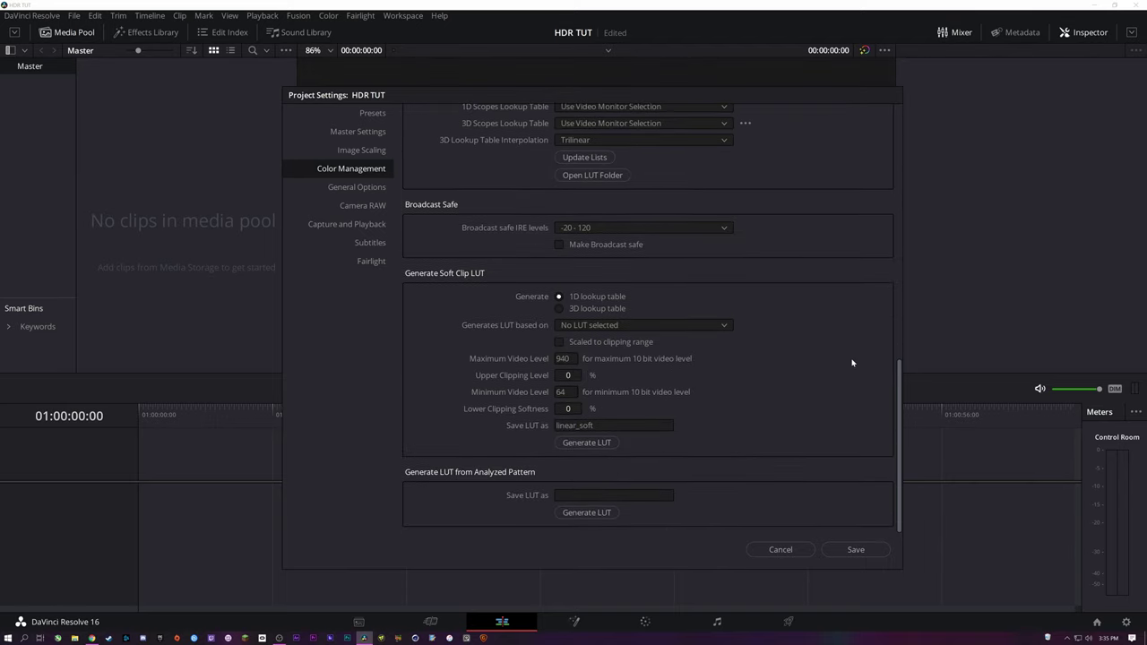
scroll(847, 354, up, 15)
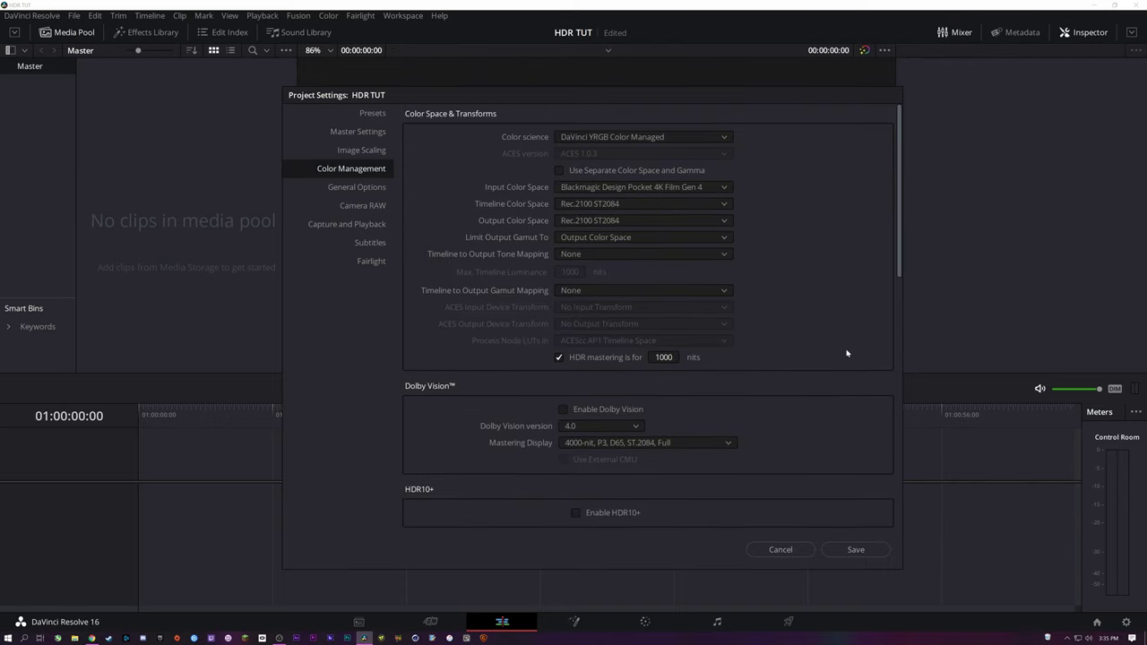
scroll(816, 302, up, 2)
- Set the Camera RAW profile to Blackmagic RAW and save the project settings
click(341, 190)
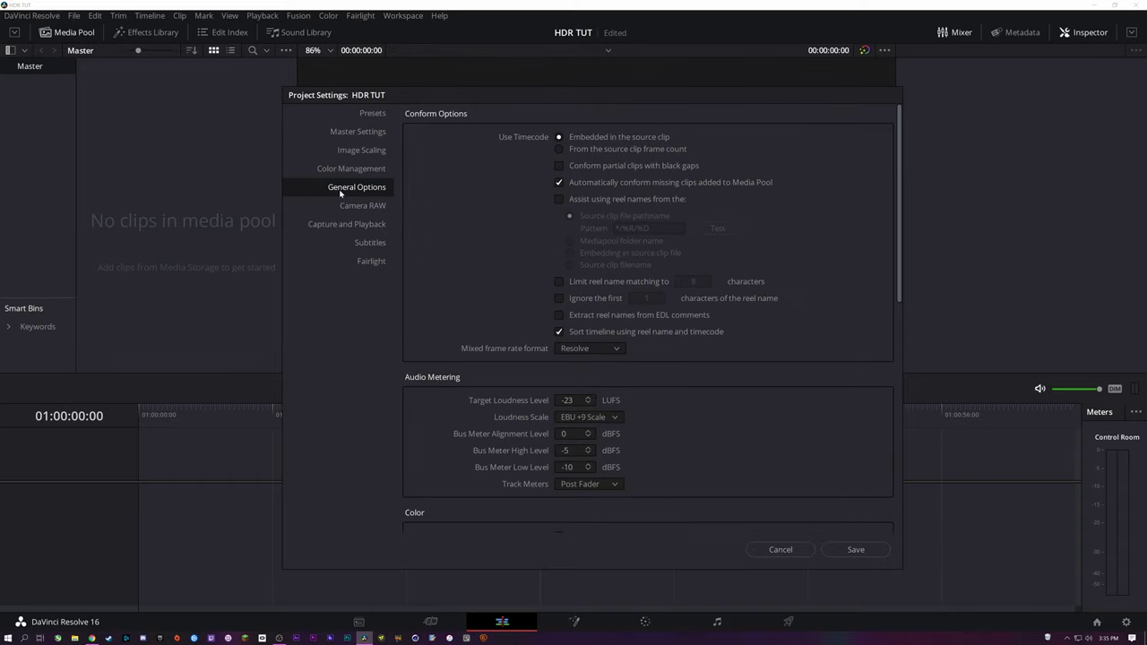
click(344, 206)
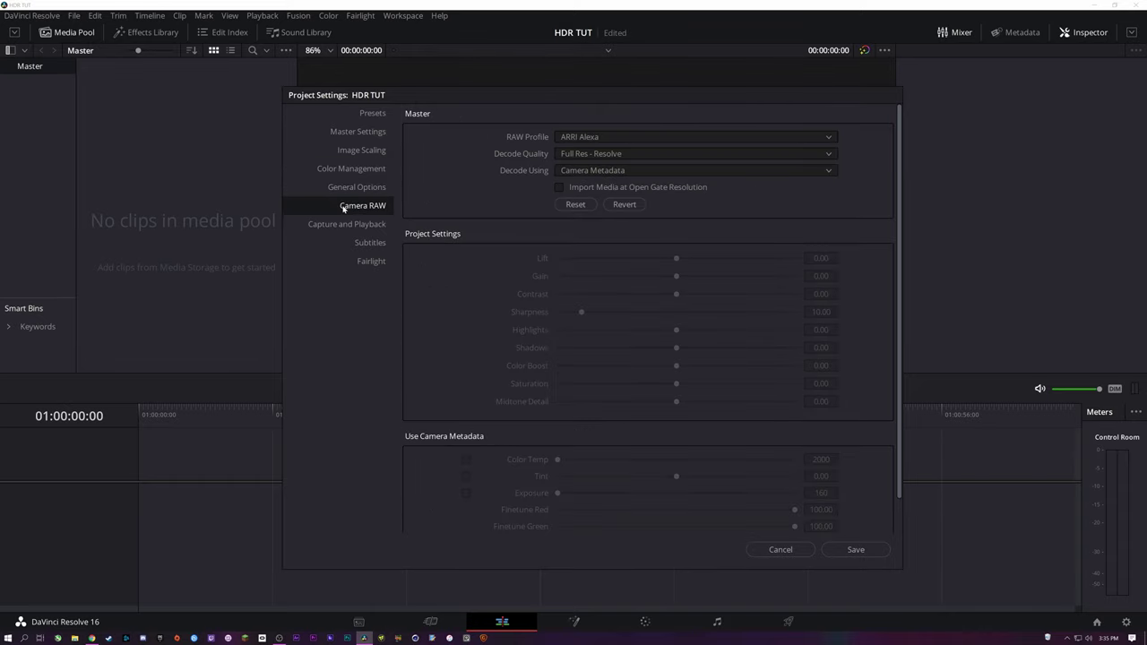
click(588, 136)
click(640, 167)
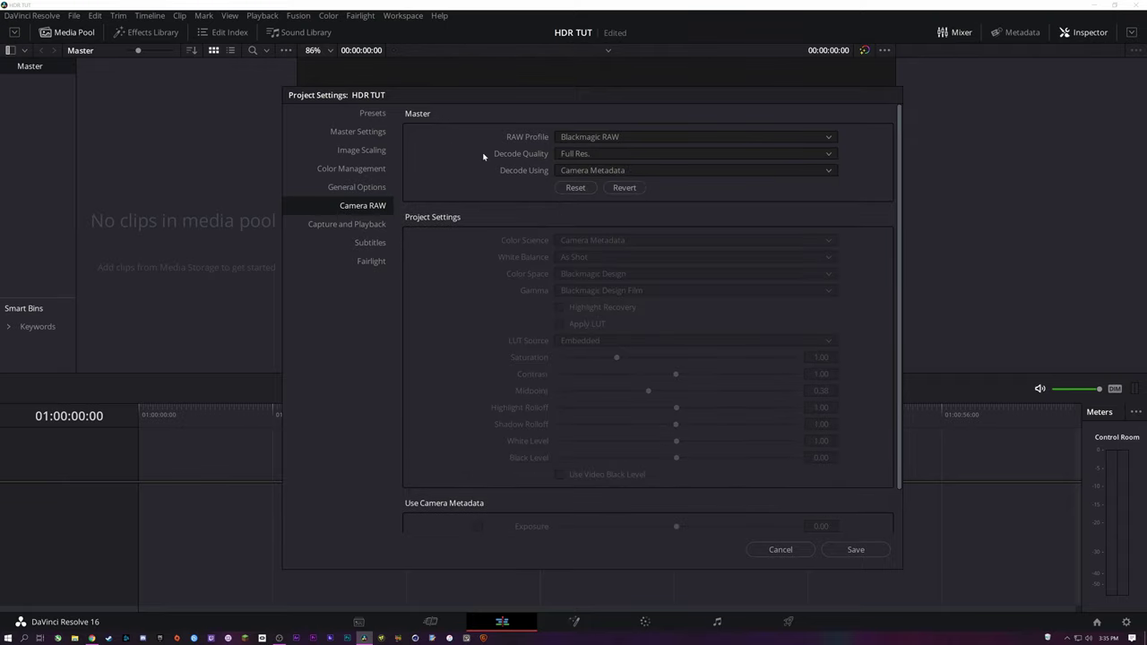
click(368, 225)
click(371, 261)
key(Escape)
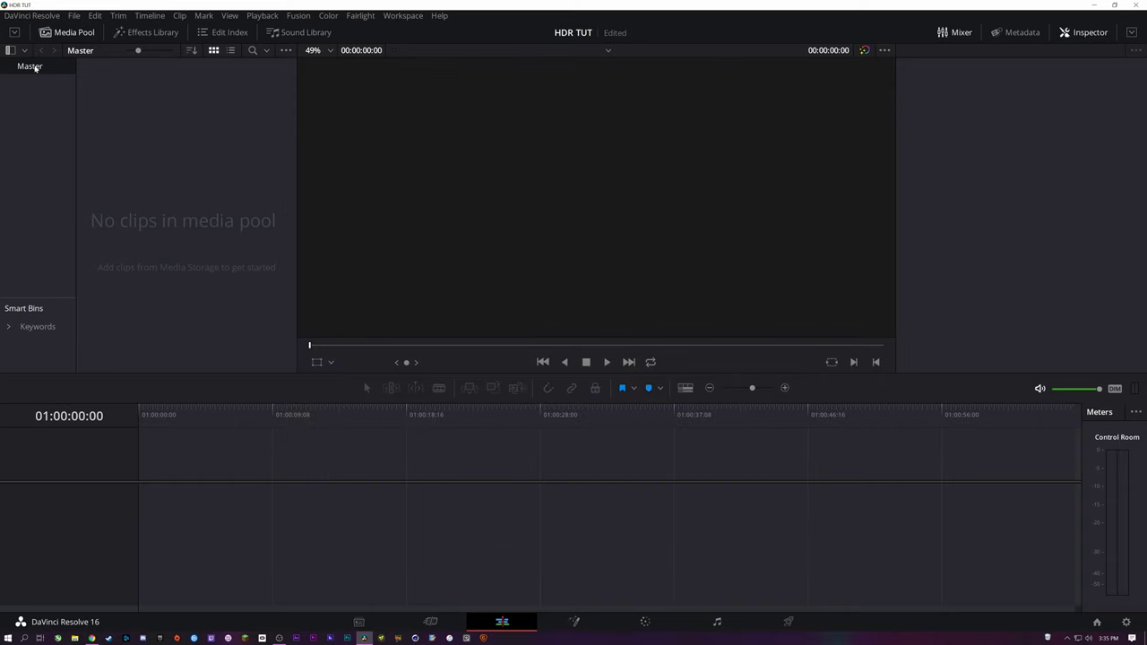
- Add clips A001_06221439_C009 and A001_06221440_C011 from the Day 1 media storage folder to the Master bin, and return to the Edit page
click(359, 621)
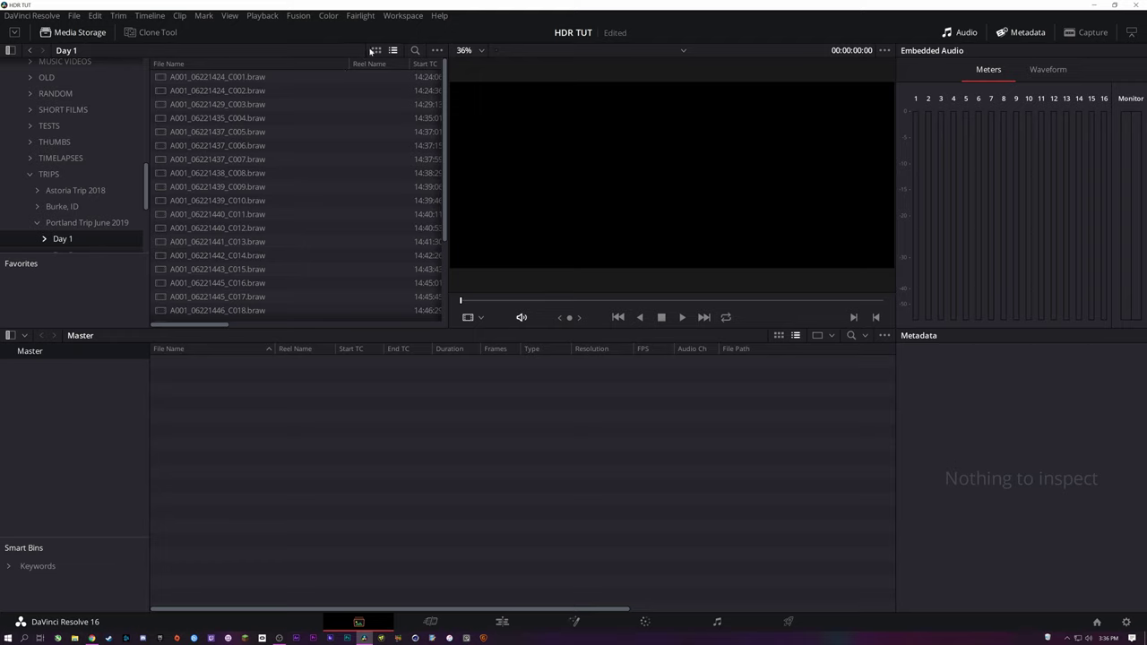
click(373, 50)
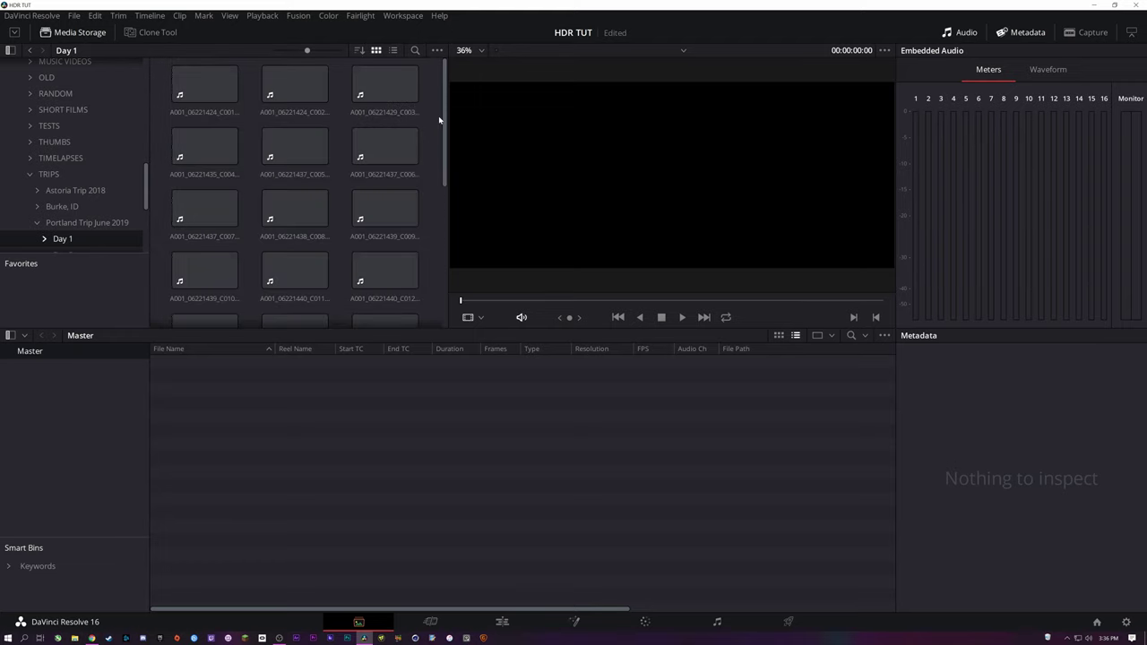
click(195, 92)
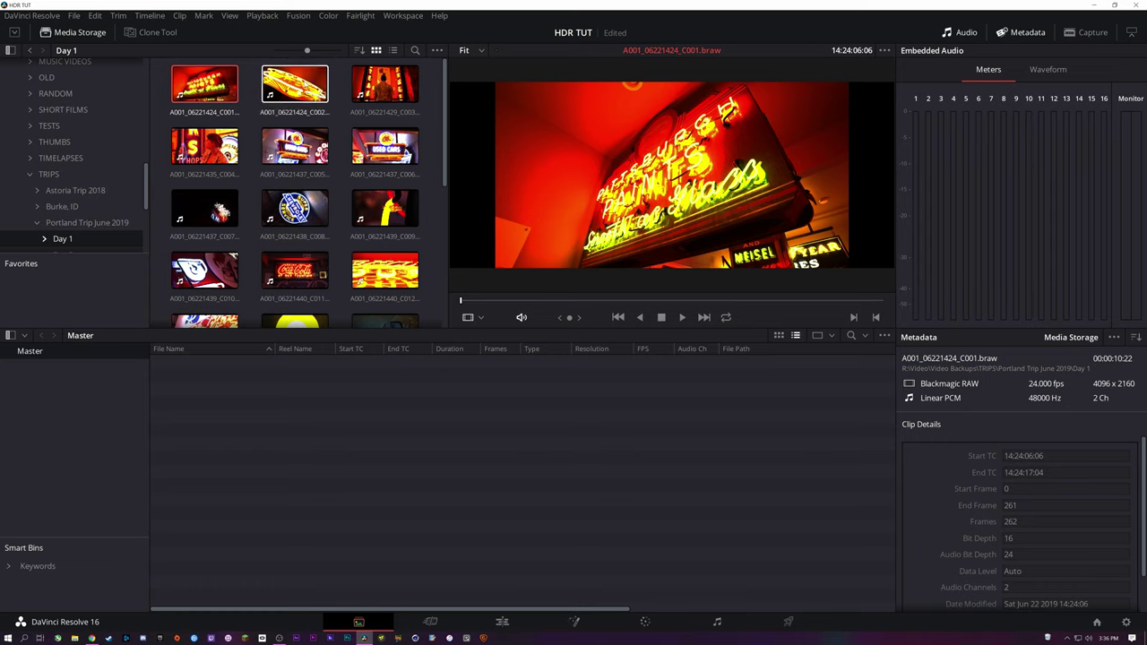
scroll(428, 135, down, 1)
scroll(428, 135, up, 1)
drag(385, 208, 381, 430)
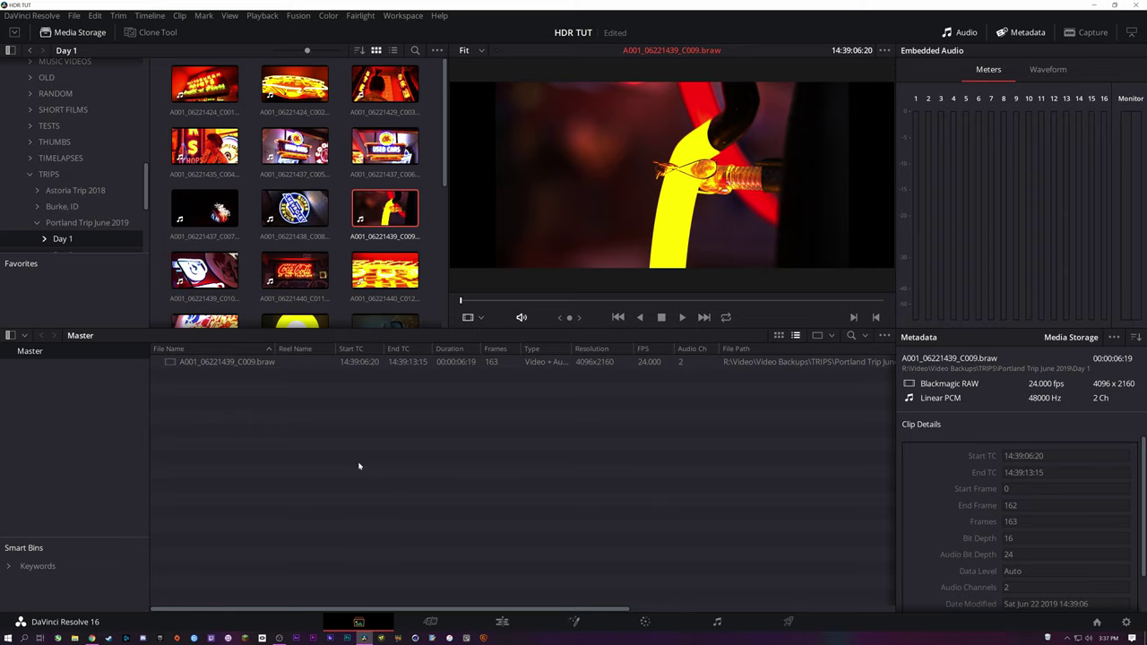
click(502, 621)
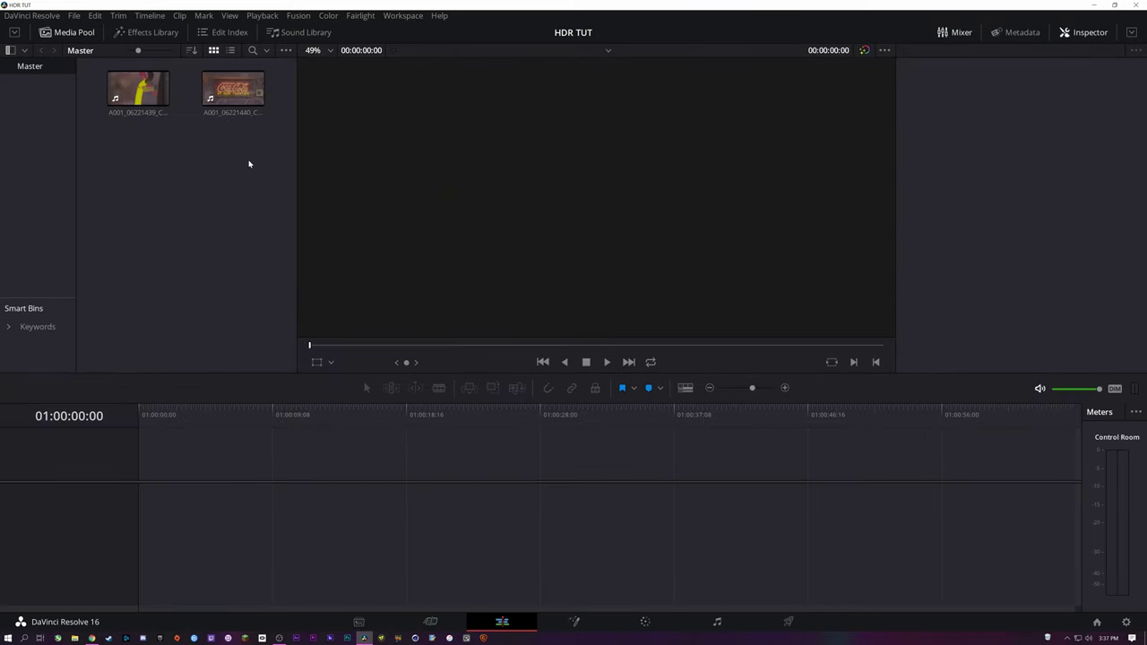
- Place clips A001_06221439_C009 and A001_06221440_C011 one after the other on a new timeline and open the Color page
drag(138, 89, 153, 484)
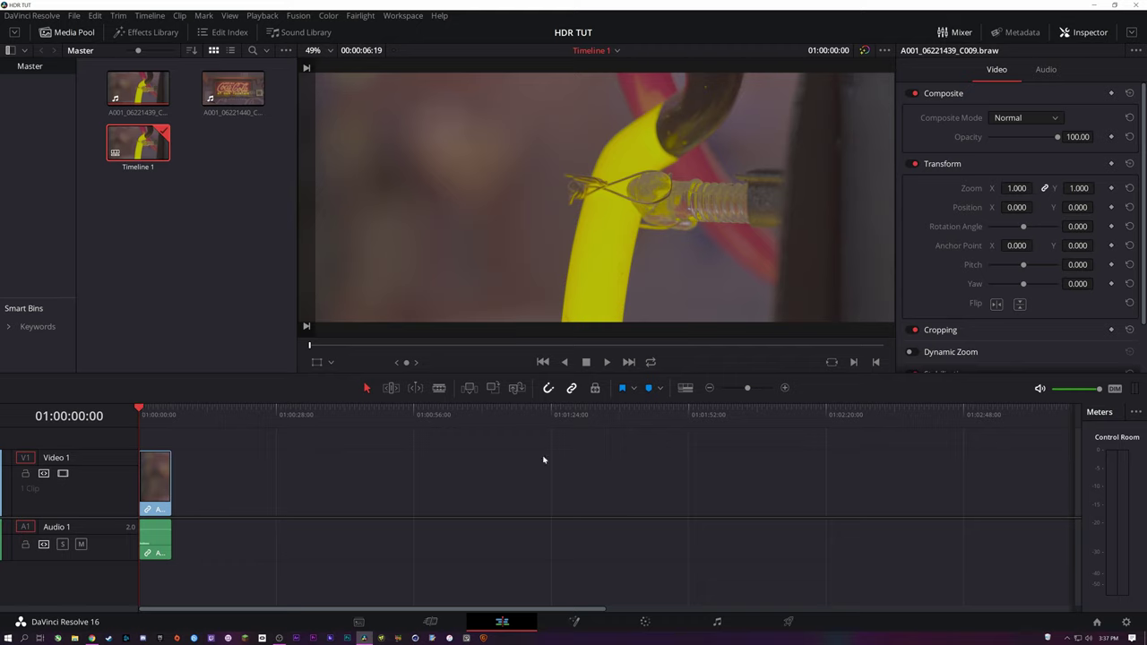
drag(233, 89, 308, 475)
click(646, 622)
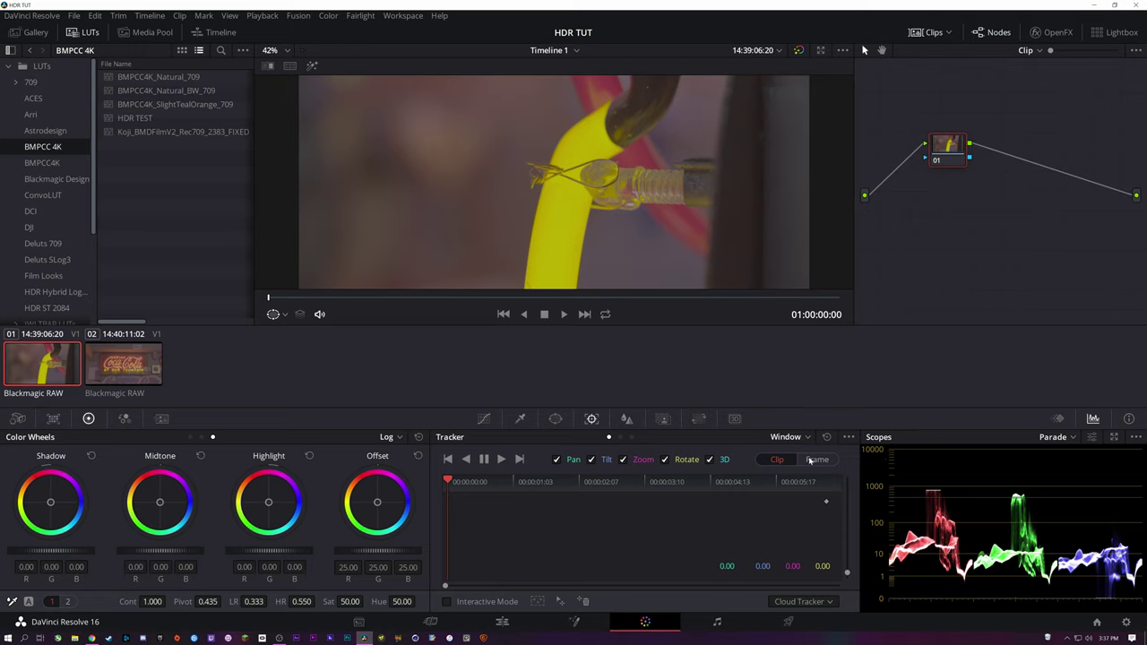
- Turn off HDR Scopes for ST.2084 in the user color preferences and save
click(31, 15)
click(49, 39)
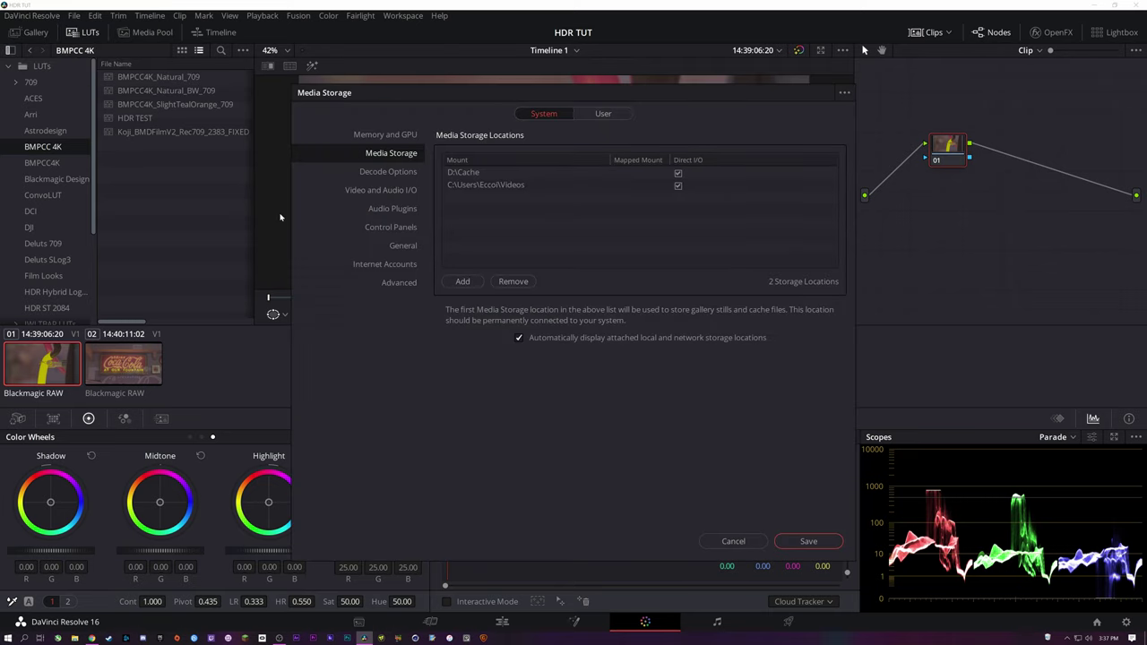
click(387, 171)
click(387, 191)
click(393, 227)
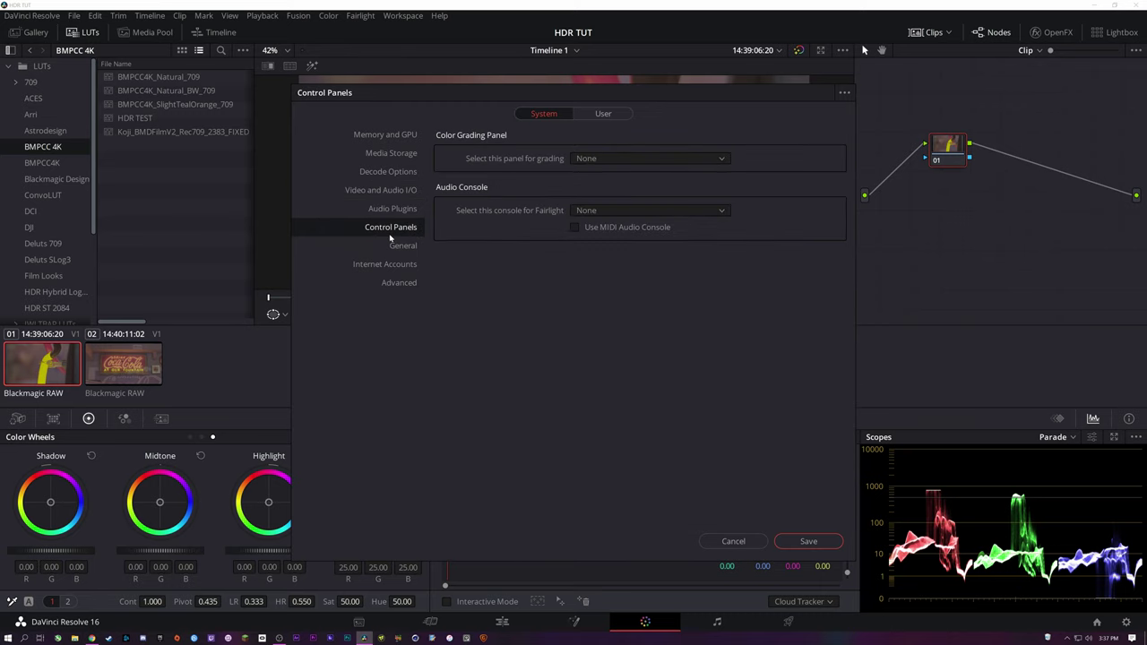
click(399, 246)
click(603, 114)
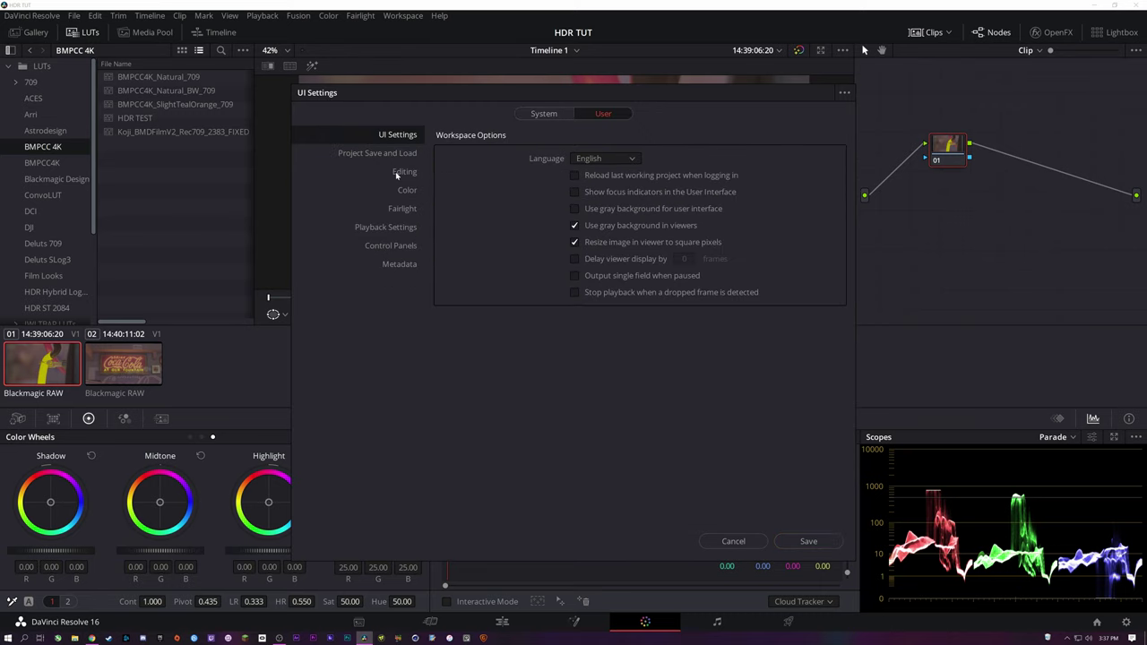
click(405, 190)
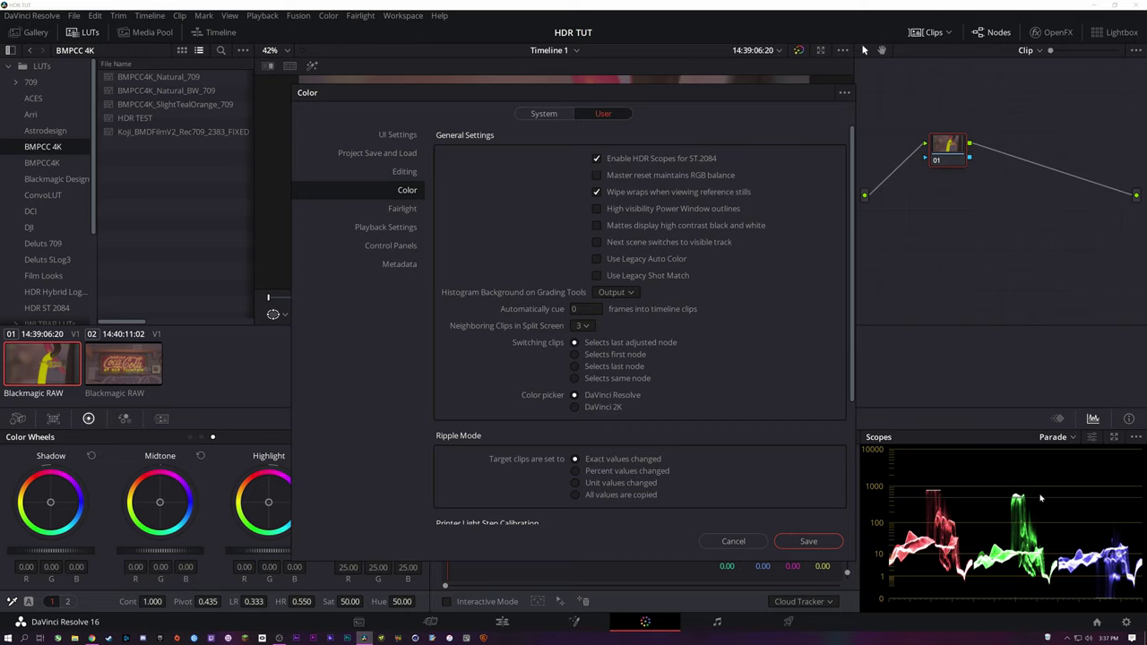
click(808, 541)
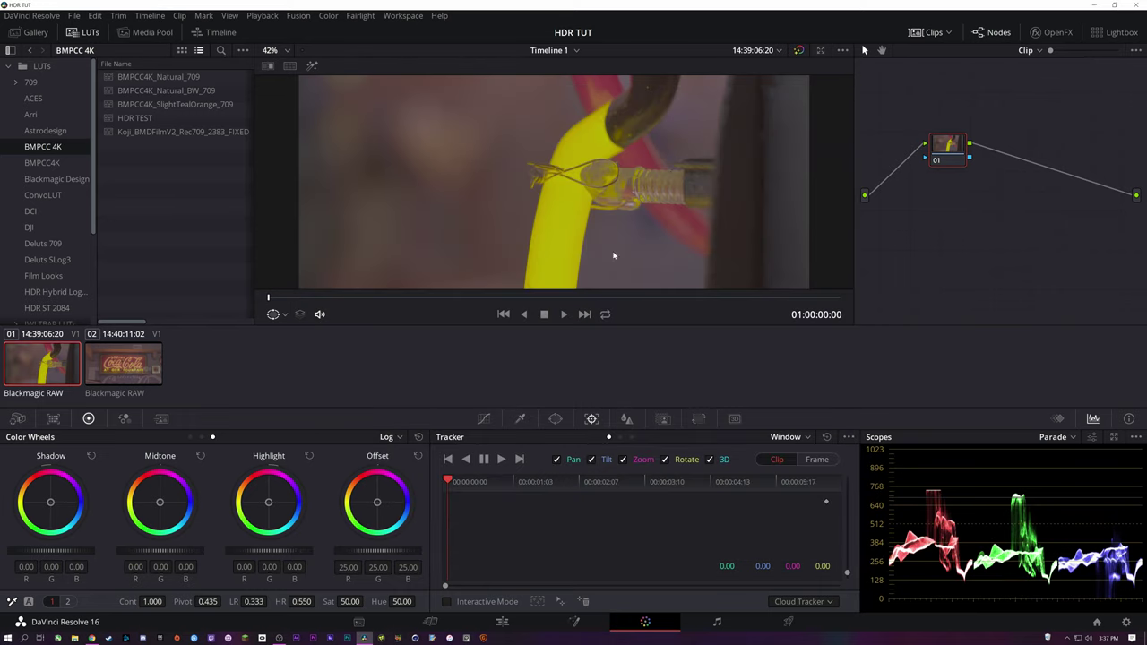
- Enable HDR Scopes for ST.2084 in the user color preferences and save
click(32, 15)
click(43, 76)
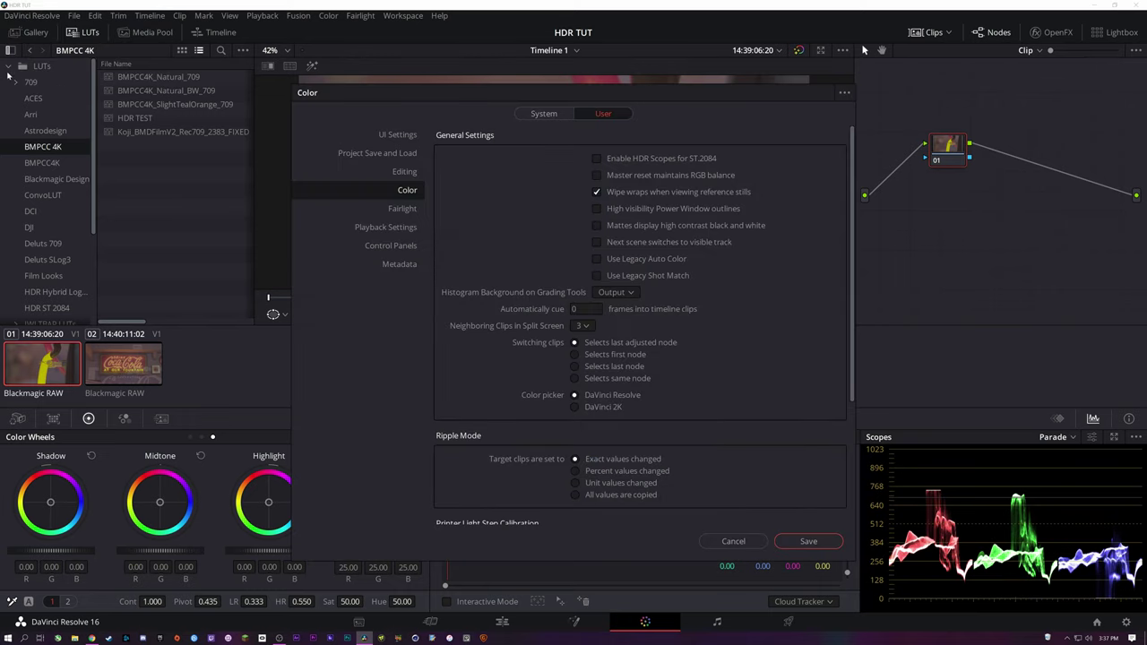
click(646, 162)
click(809, 541)
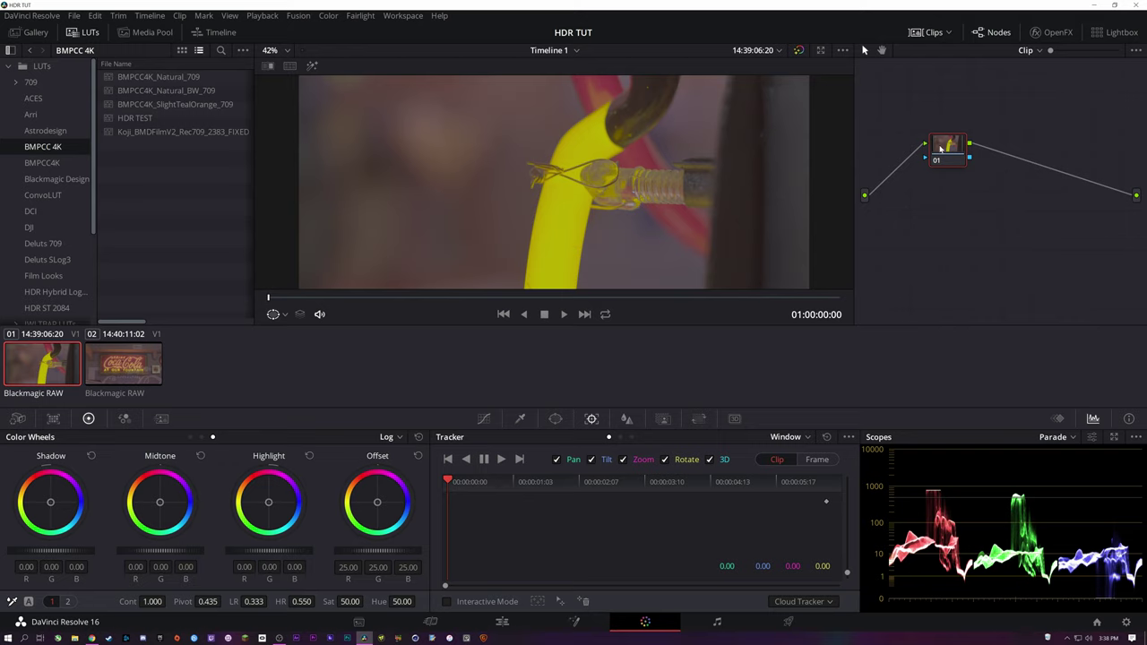
- Reposition node 01 in the node graph, apply the HDR TEST LUT to it, and save the project
drag(938, 151, 913, 147)
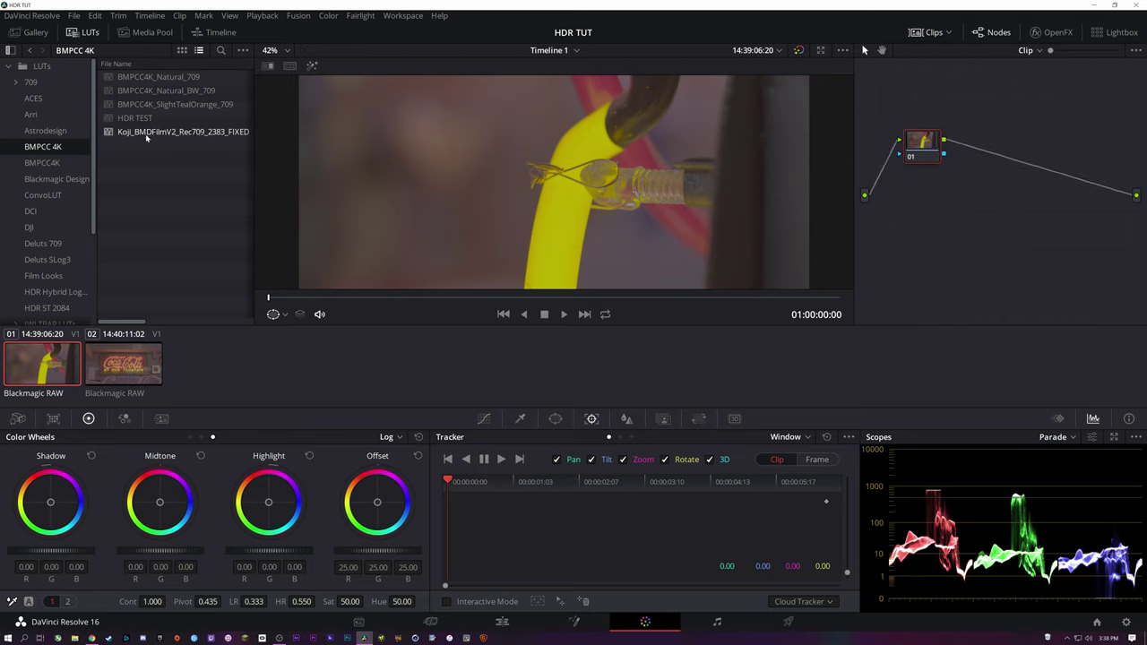
drag(924, 145, 916, 146)
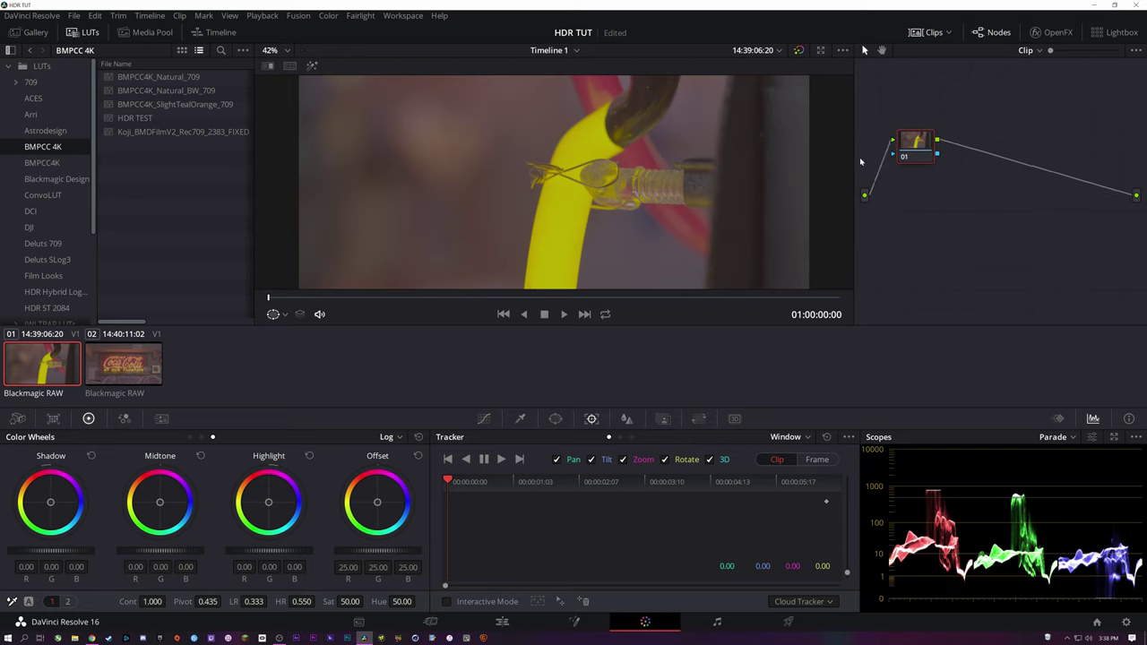
double_click(123, 117)
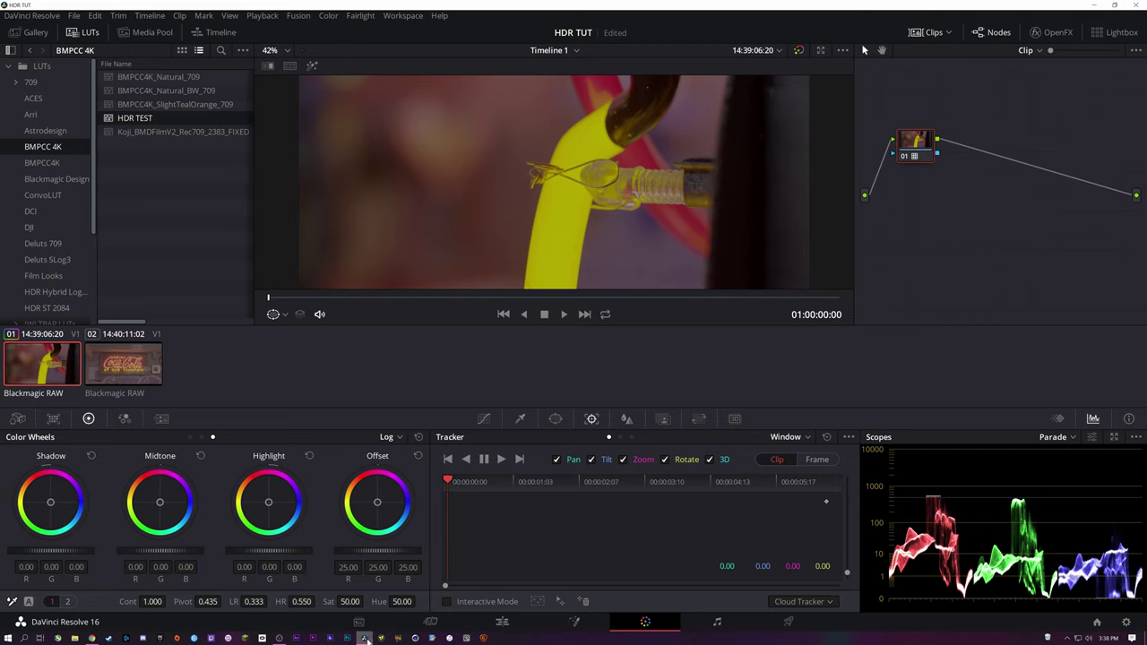
mouse_move(364, 640)
key(ctrl+s)
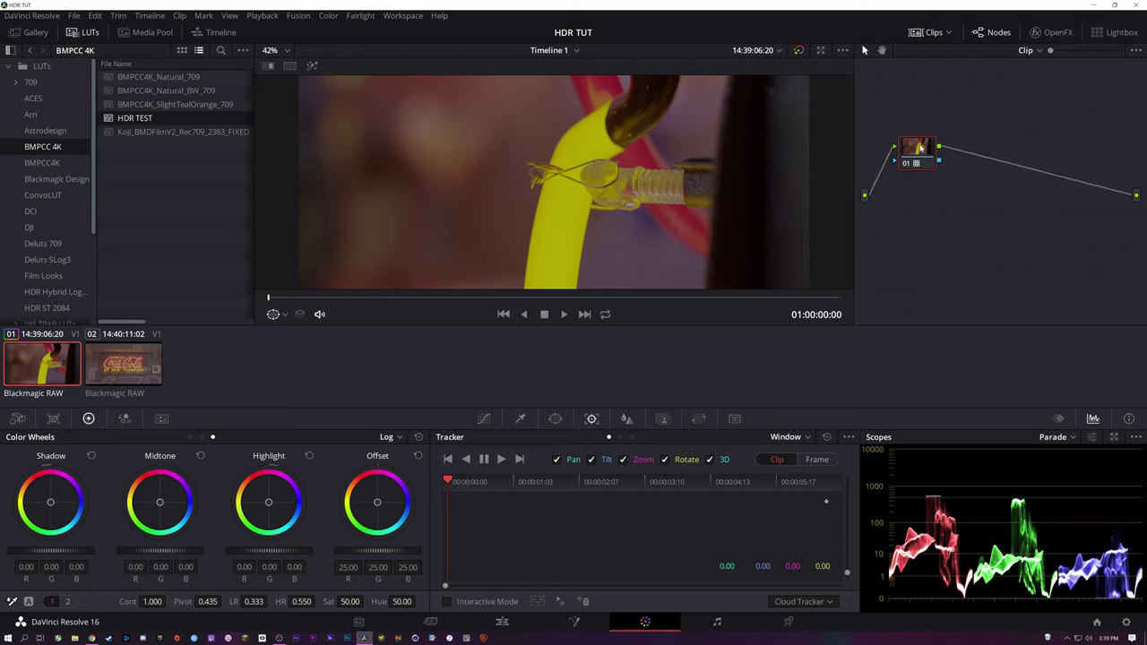
- Add a serial node after node 01 and lower its master Lift to -0.01 with the primaries wheels
key(alt+s)
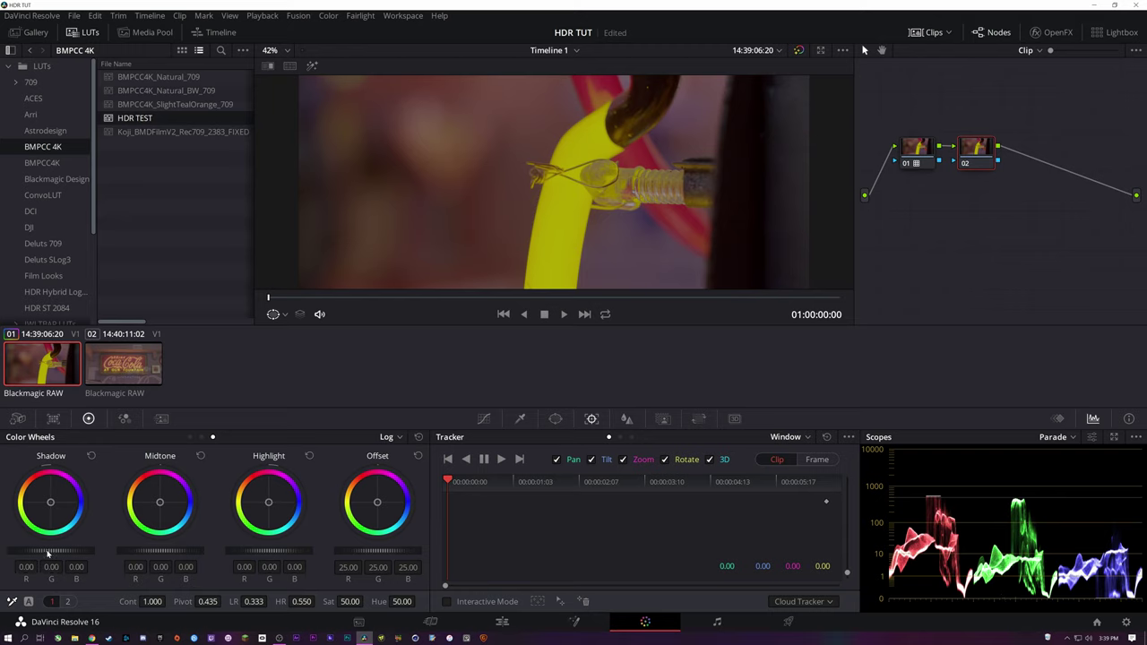
drag(50, 549, 76, 549)
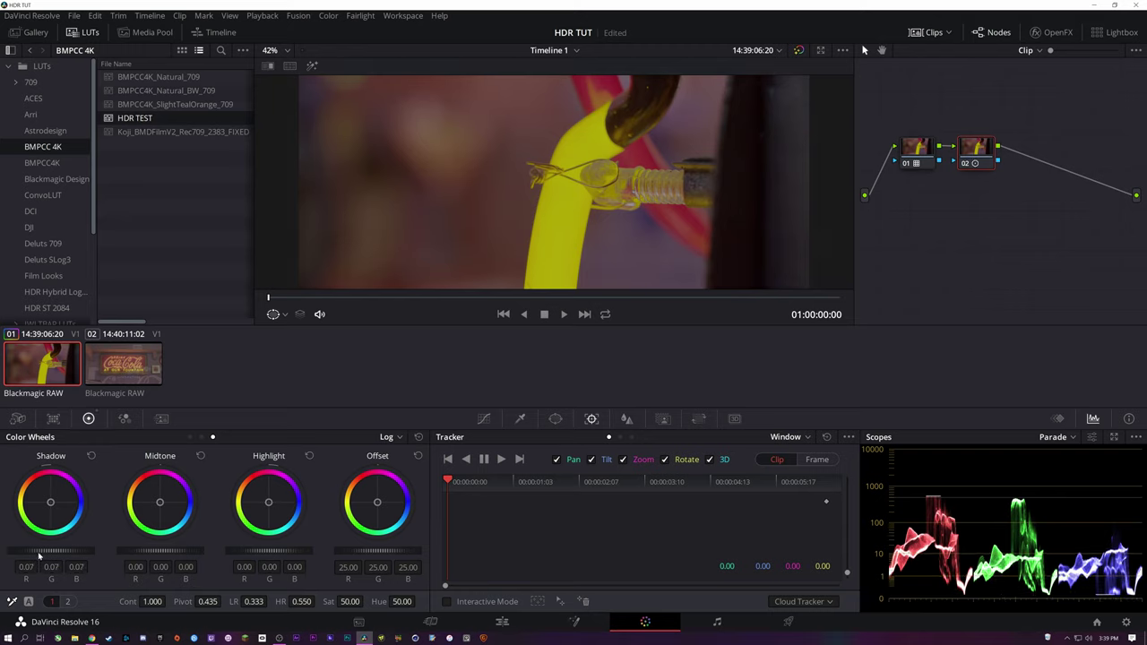
key(ctrl+z)
click(190, 436)
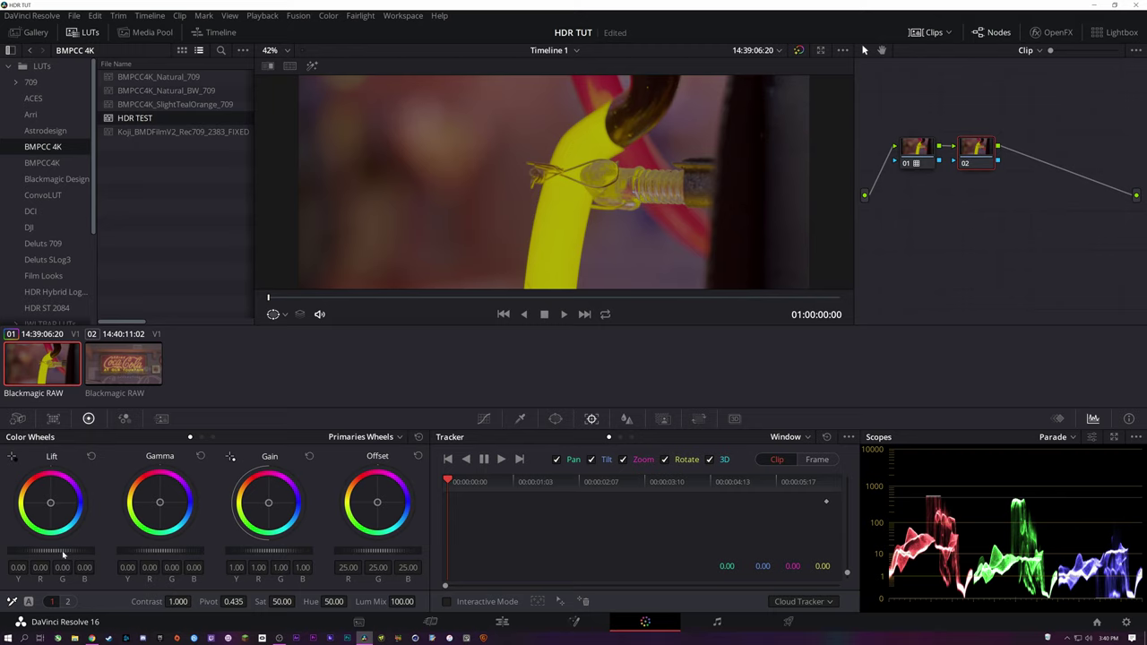
drag(63, 555, 62, 554)
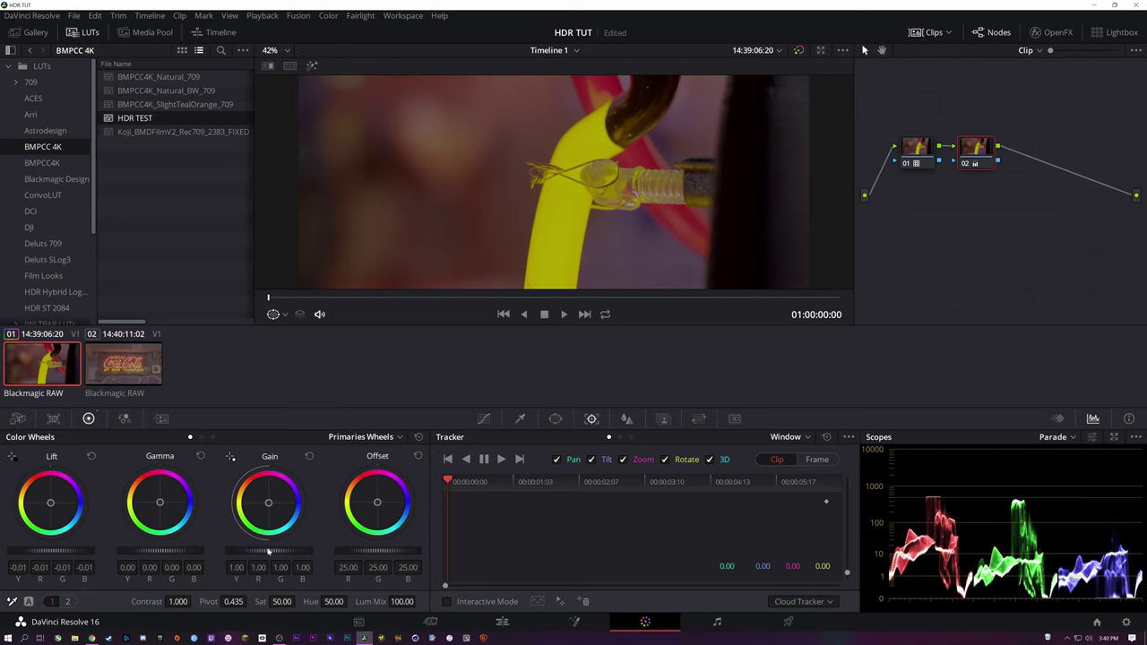
- Try master Gain values of 1.10 and 1.06 on node 02, resetting the Gain after each
drag(268, 551, 268, 551)
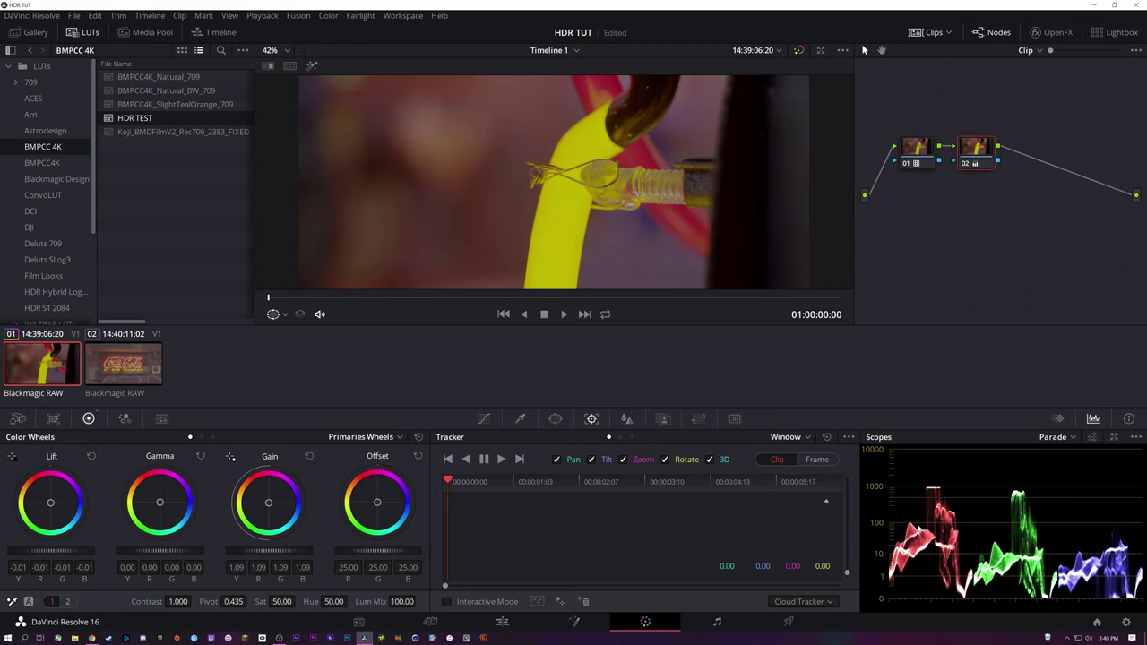
drag(276, 551, 276, 550)
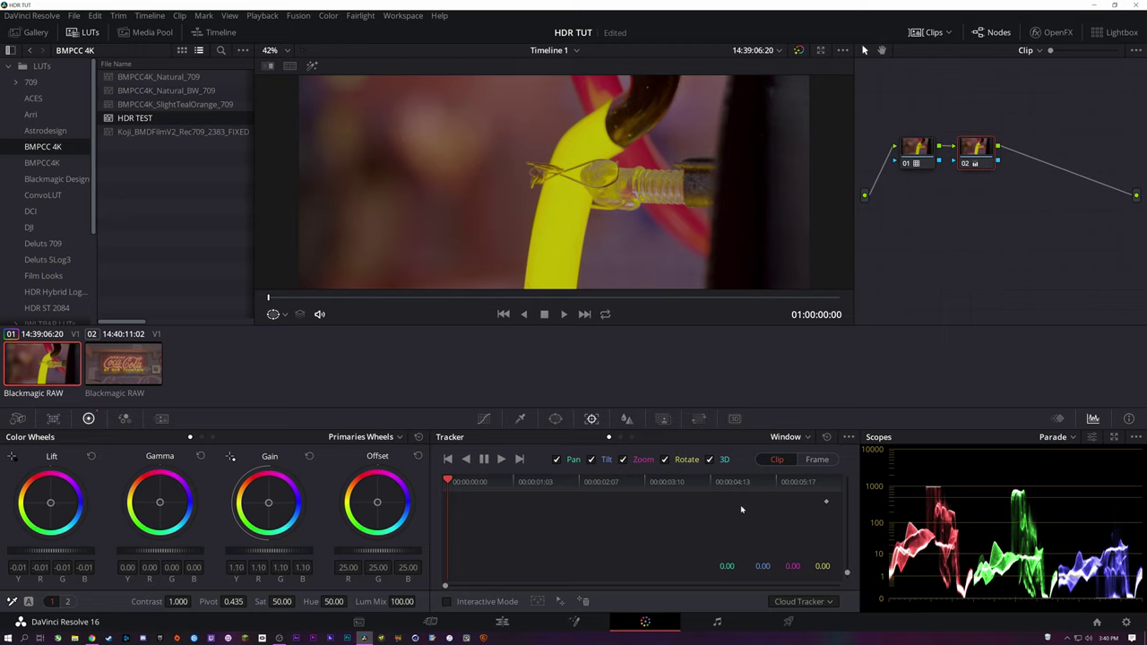
click(309, 457)
drag(269, 556, 267, 556)
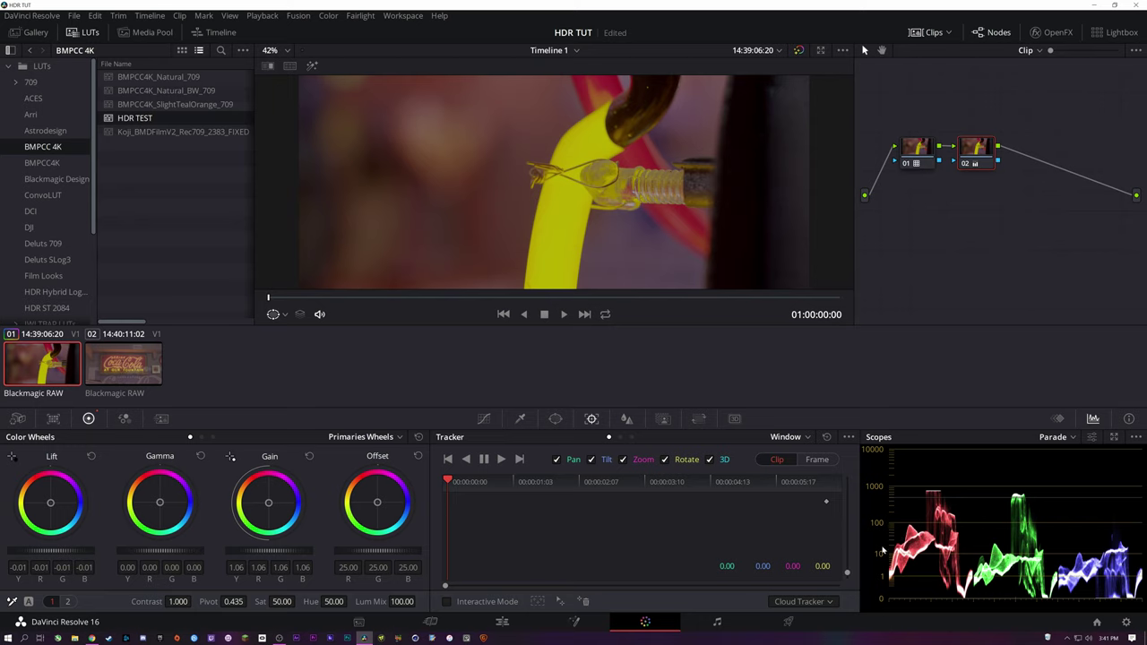
click(309, 456)
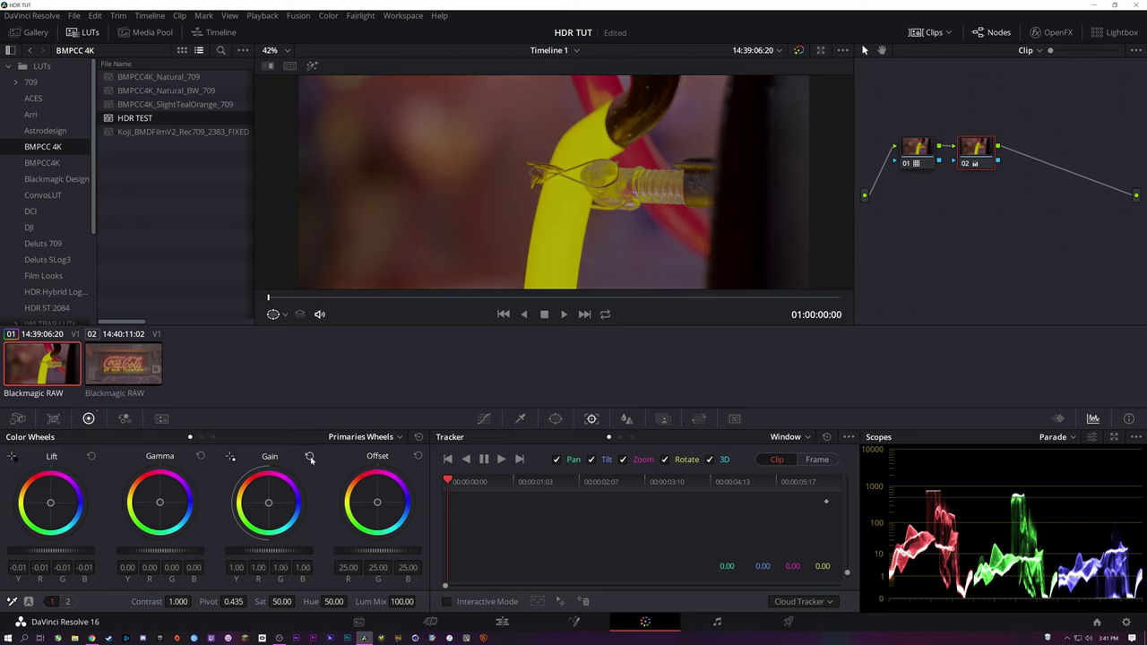
- Raise the log Highlight level of node 02 to 0.23
click(213, 436)
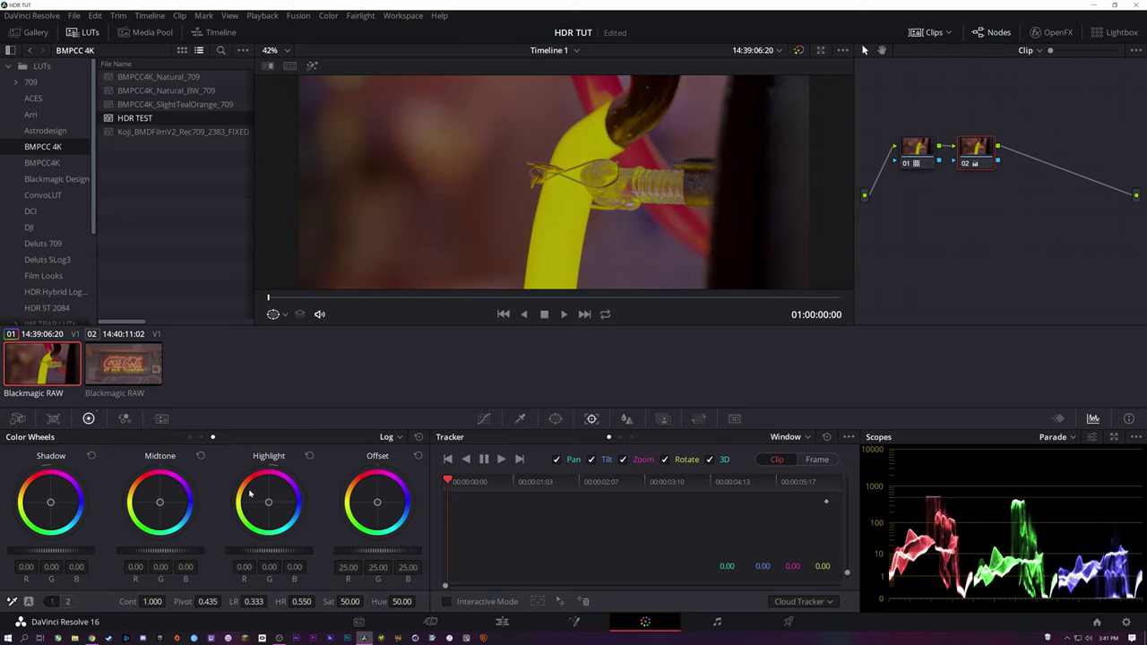
drag(275, 552, 275, 552)
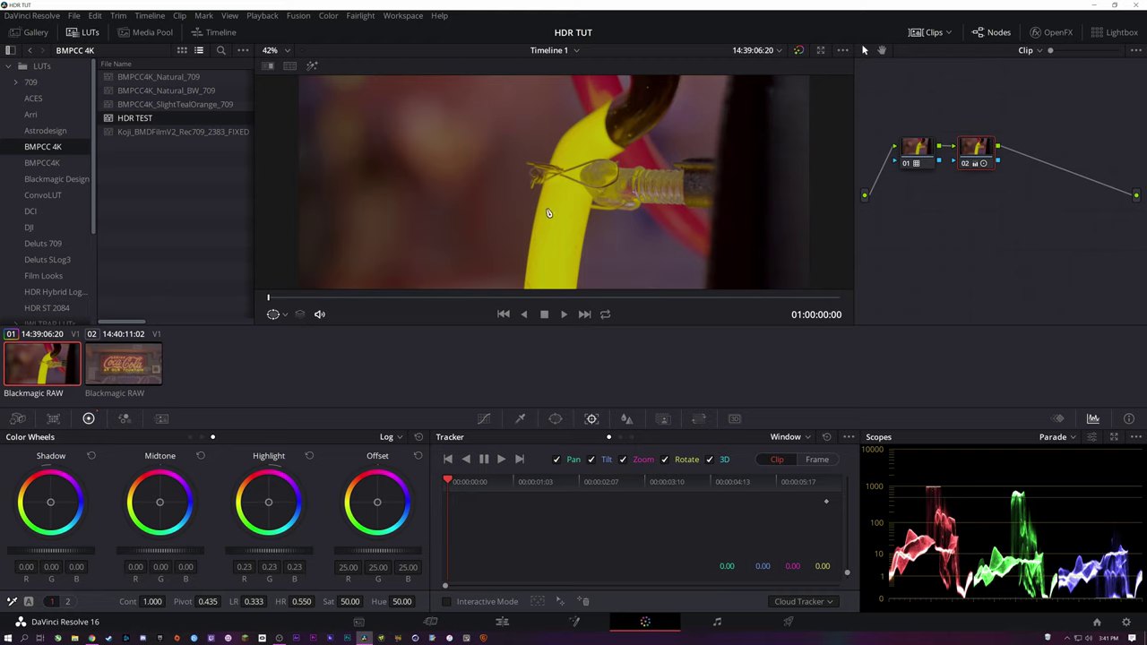
- Set the first clip's Camera Raw decoding to Clip and enable Highlight Recovery
click(19, 419)
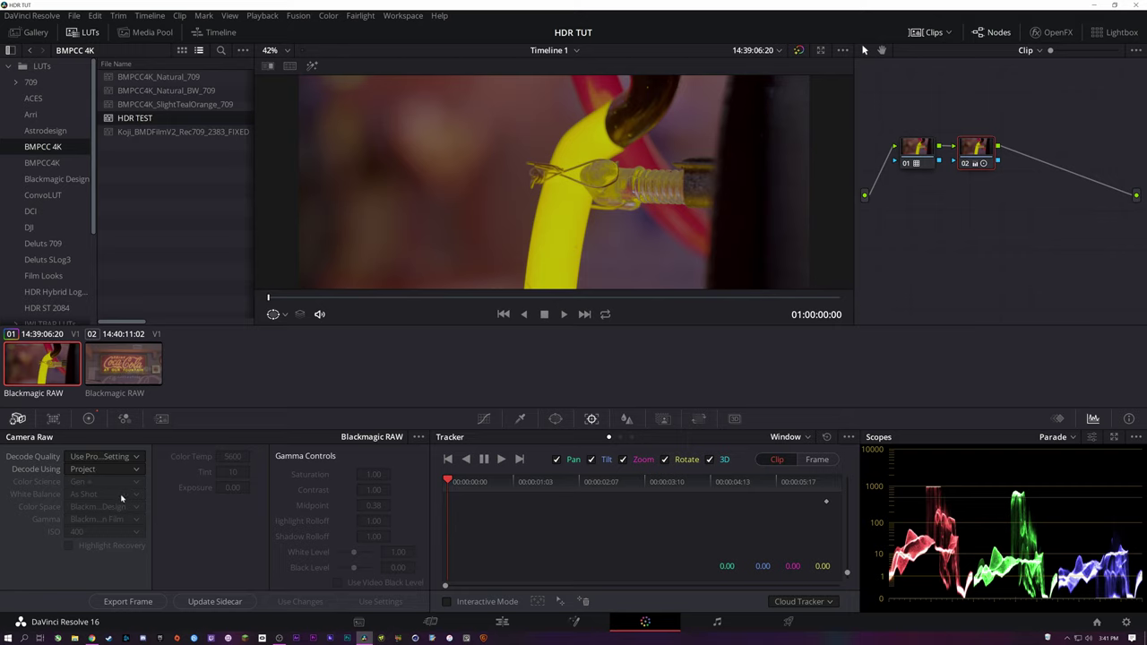
click(99, 470)
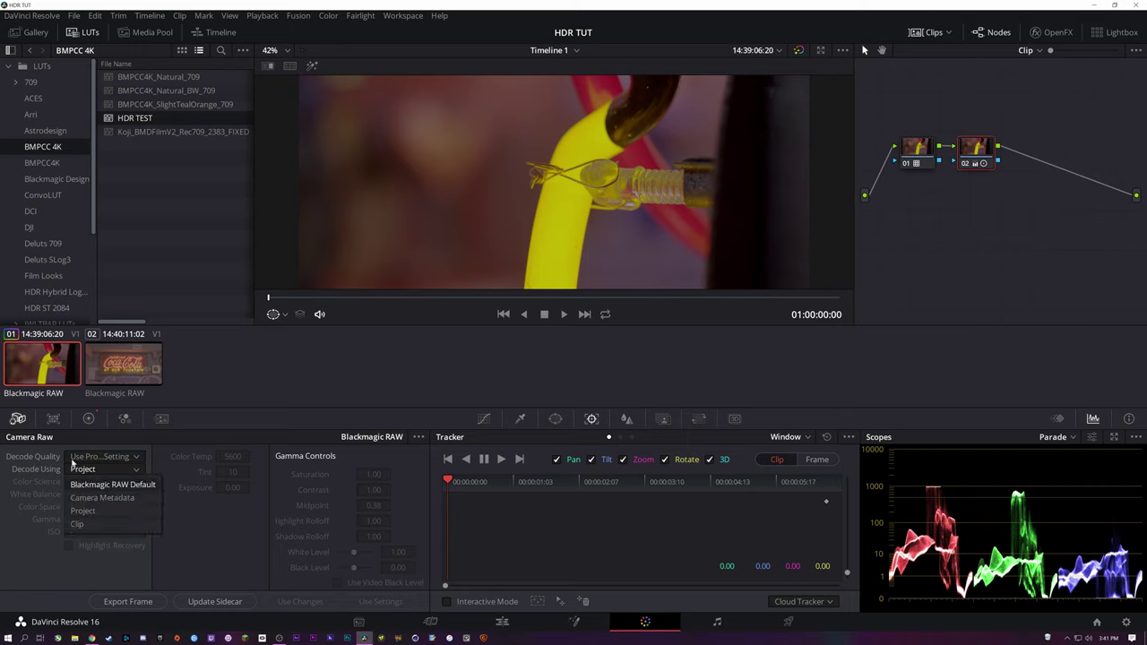
click(76, 525)
click(69, 546)
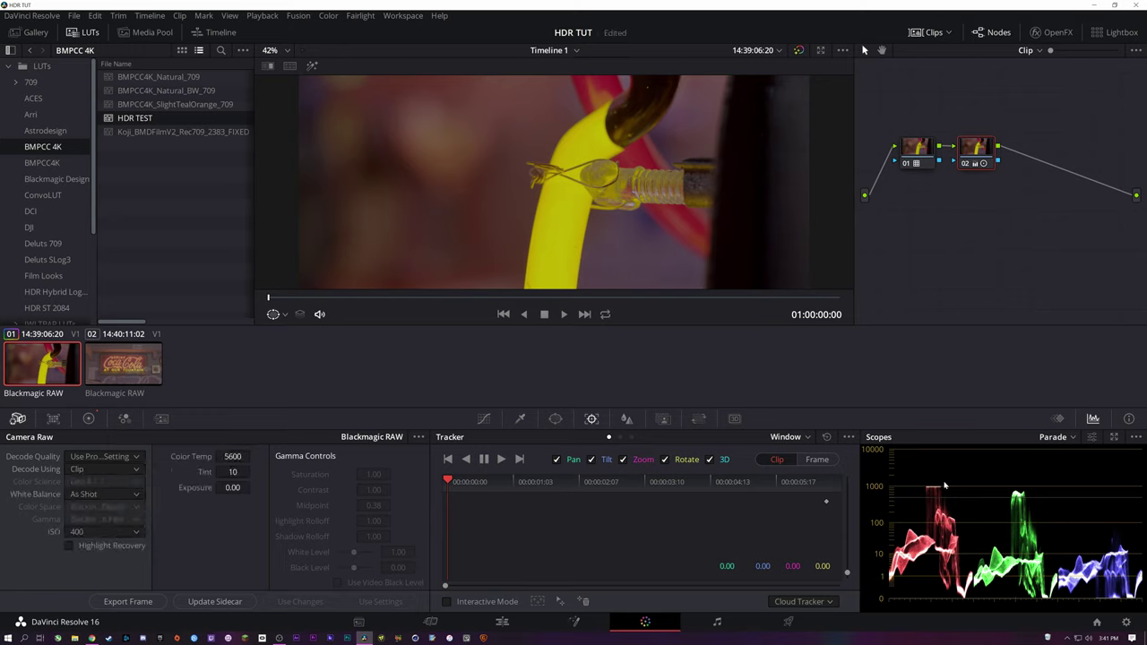
click(70, 547)
- Reset node 02's log Highlight, test it at 1.16 with the high range at 0.666, and reset the Highlight again
click(89, 418)
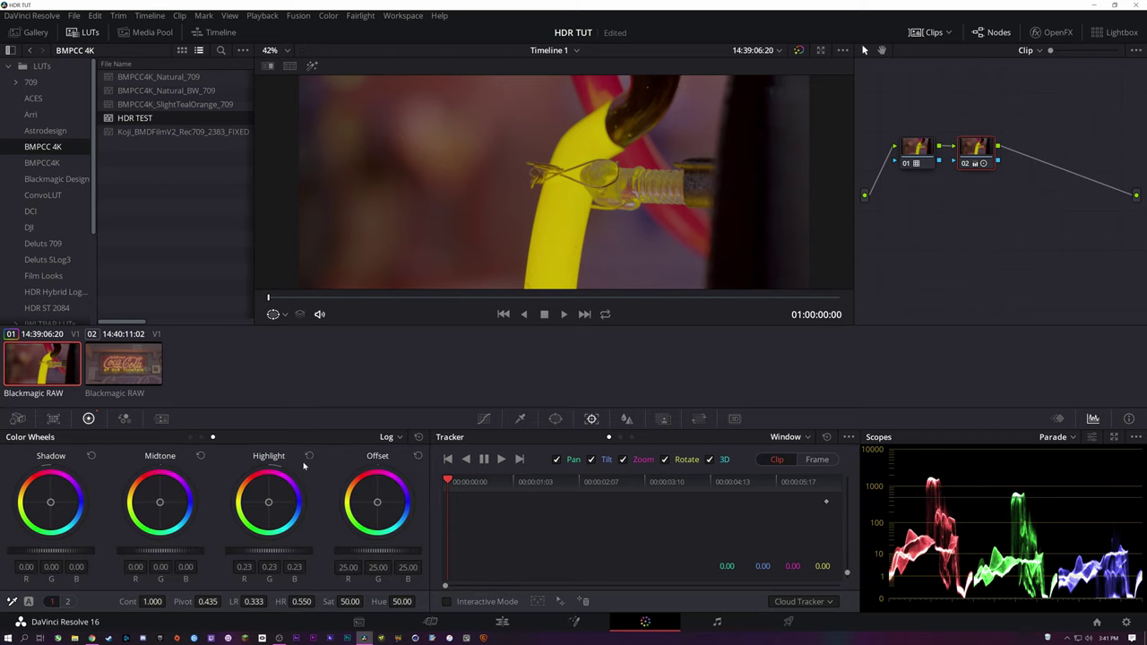
click(309, 455)
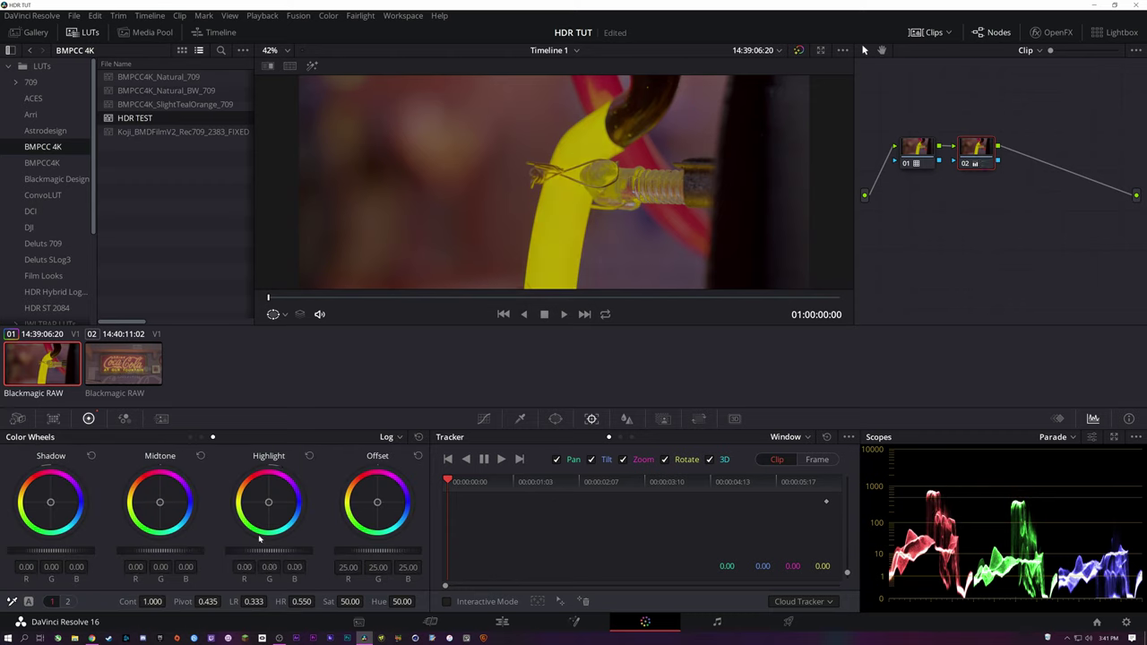
drag(271, 552, 271, 553)
drag(303, 602, 324, 602)
drag(302, 602, 318, 602)
drag(278, 549, 309, 602)
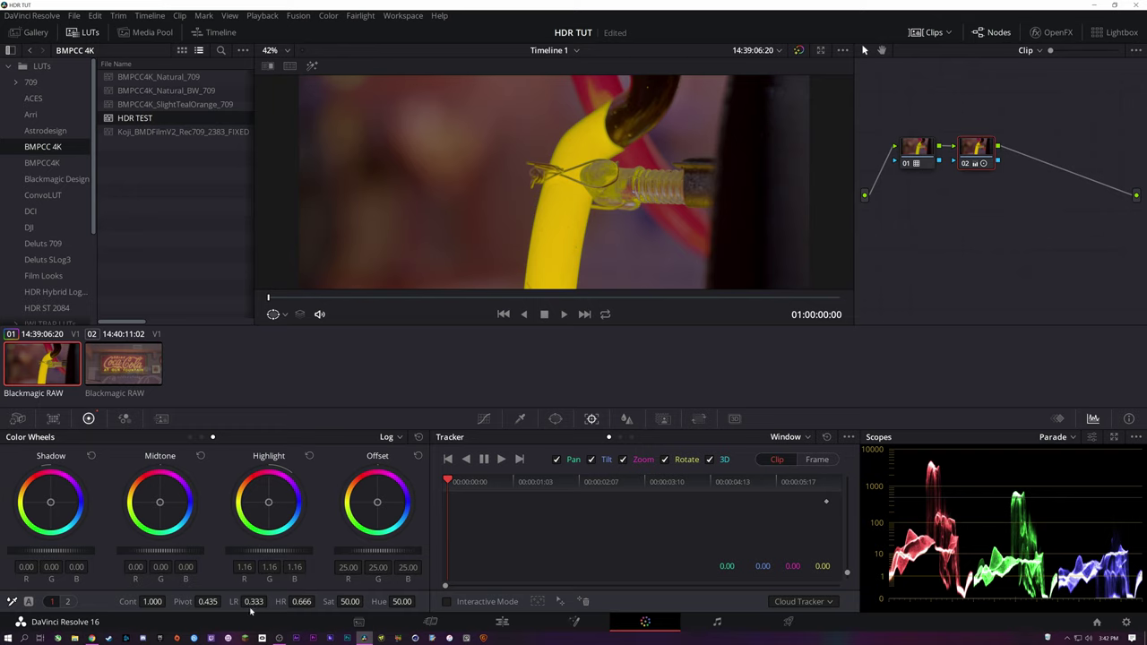
drag(306, 601, 321, 601)
click(309, 456)
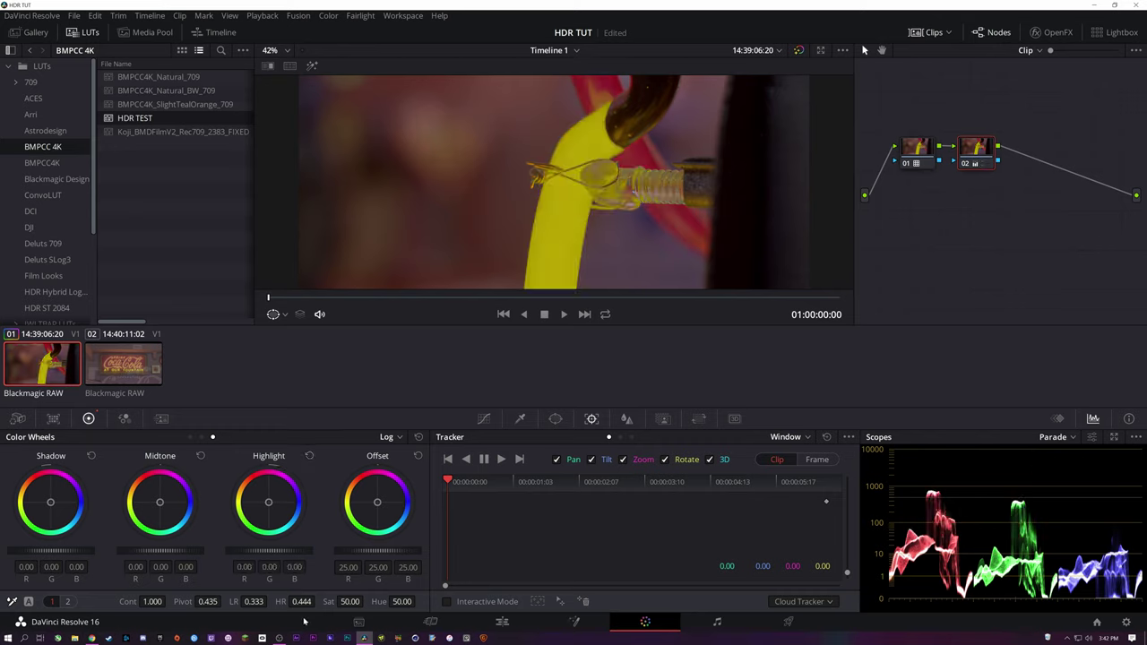
- Set node 02's high range to 0.550, raise the log Highlight until the red parade peaks near 1000 nits, and save the project
drag(306, 606, 316, 608)
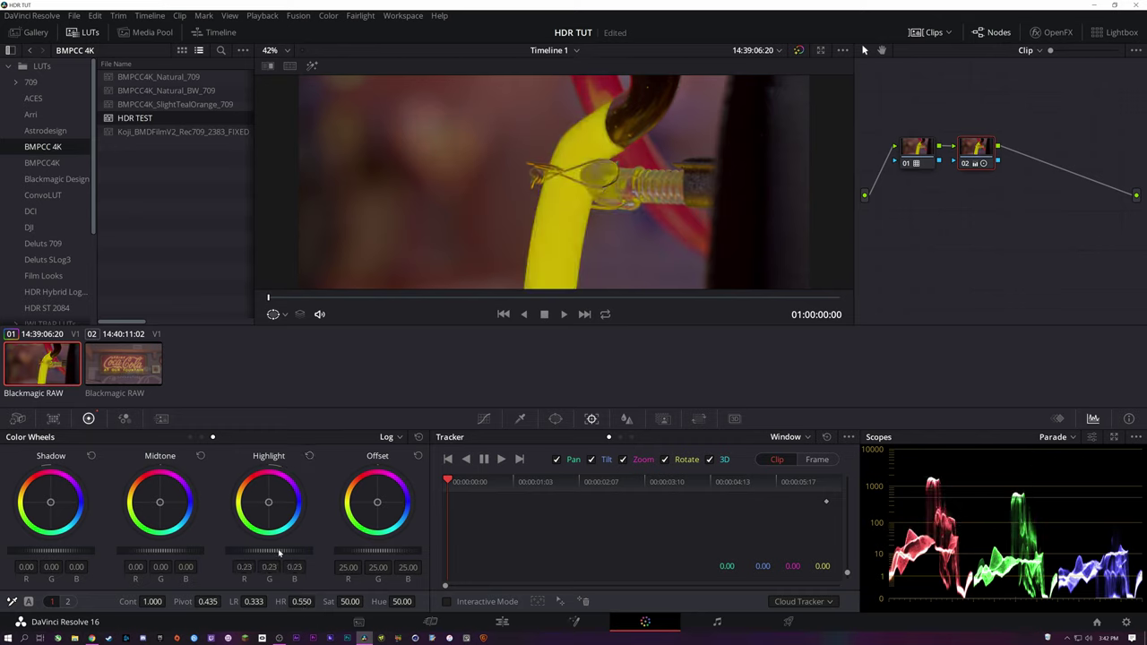
click(309, 455)
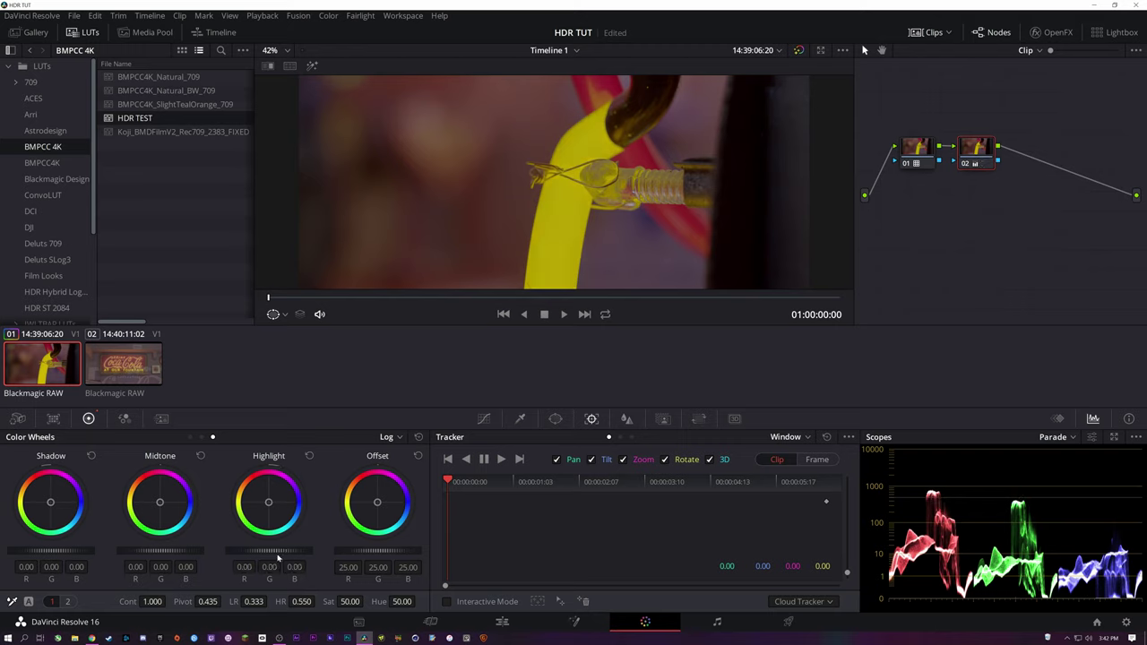
drag(268, 550, 273, 550)
drag(274, 550, 273, 551)
drag(262, 550, 311, 551)
drag(260, 552, 207, 552)
key(ctrl+s)
- Check node 01's wheel settings, switch to the primaries wheels, select node 02, and save the project
click(916, 149)
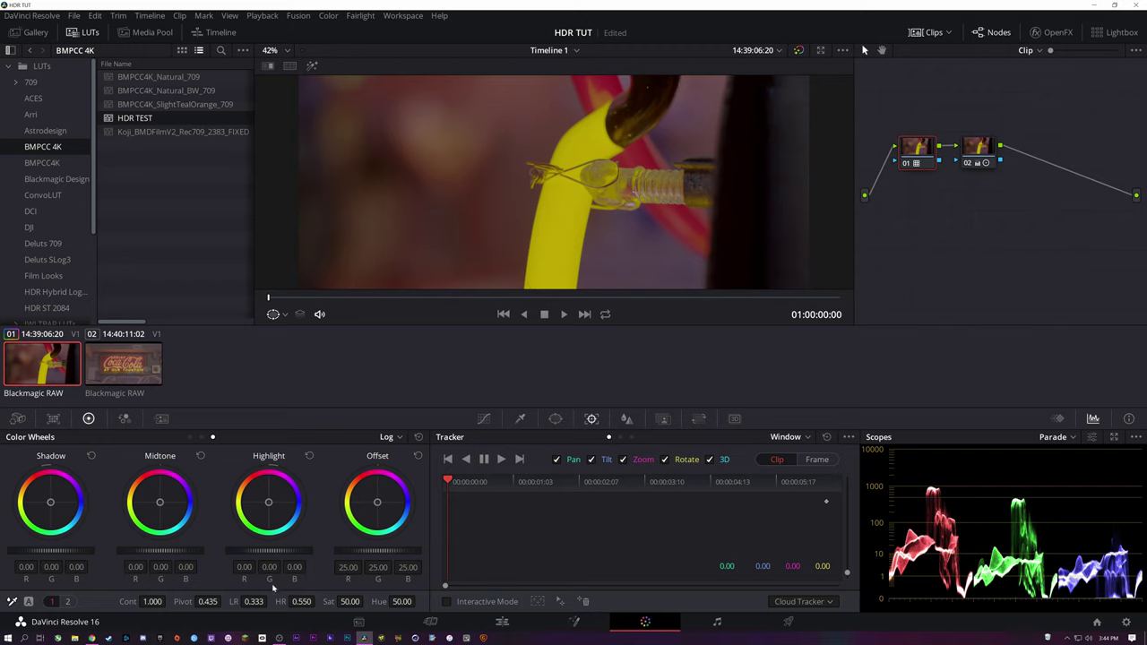
click(190, 438)
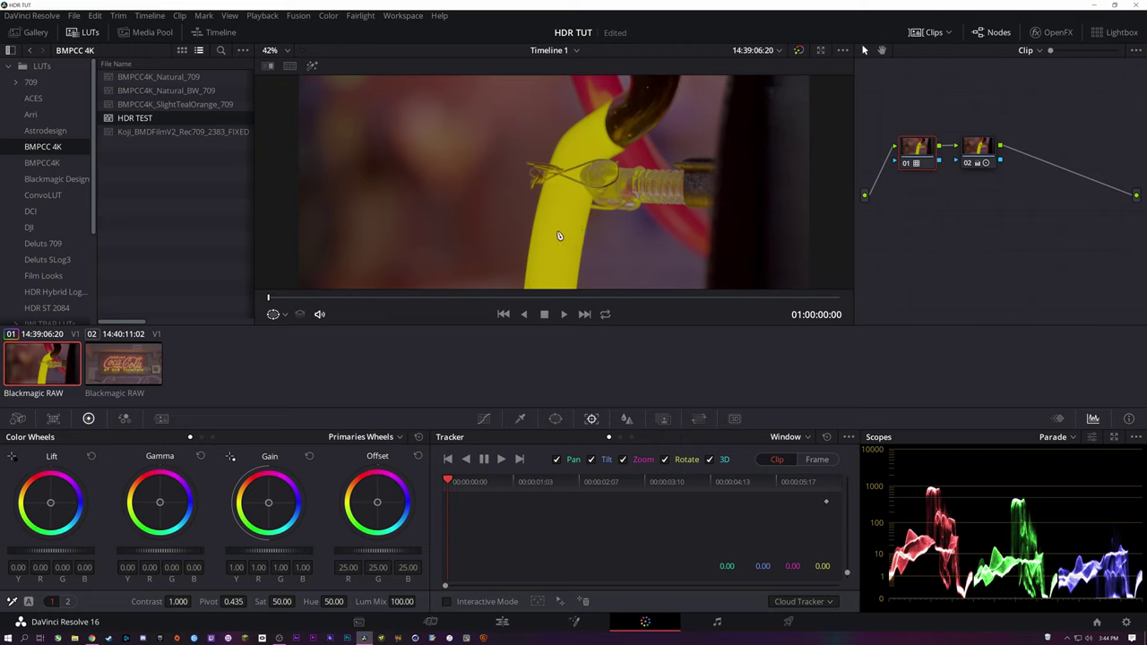
click(992, 158)
key(ctrl+s)
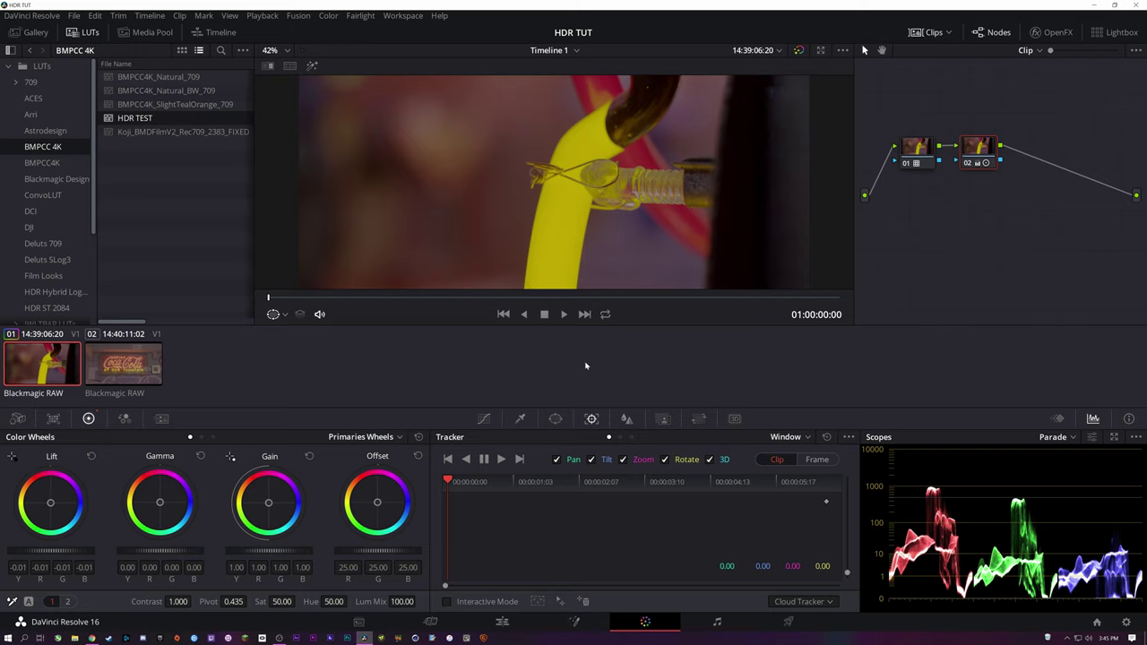
- Add a serial node after node 02 in the first clip's grade and lower its primaries Gain to 0.90
key(alt+s)
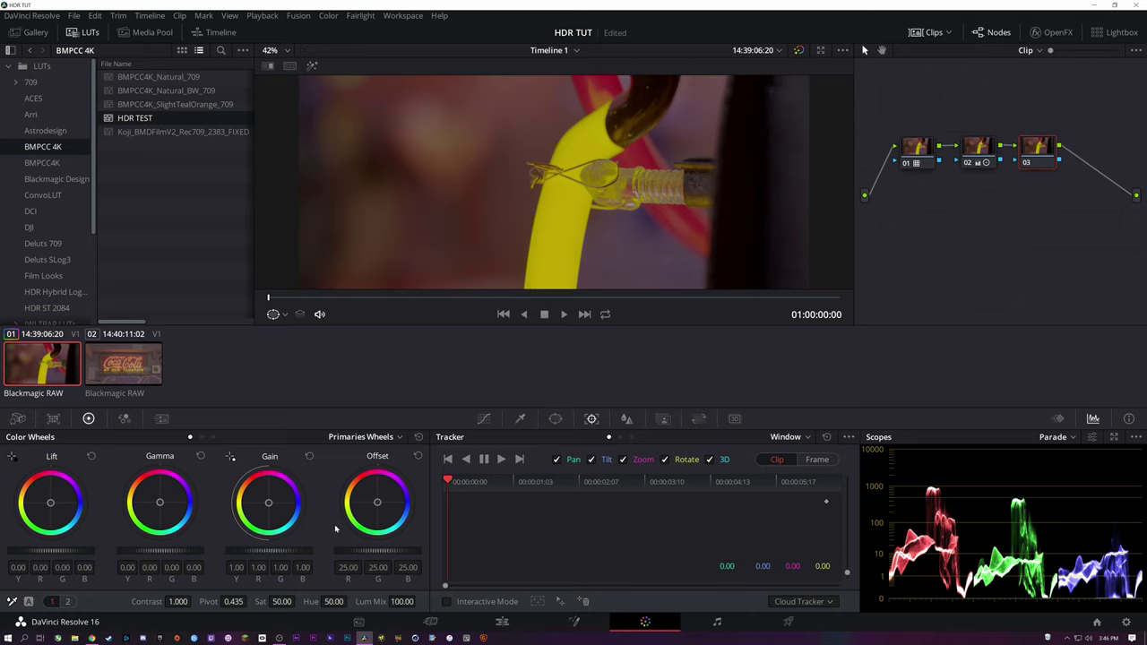
drag(1039, 153, 1053, 151)
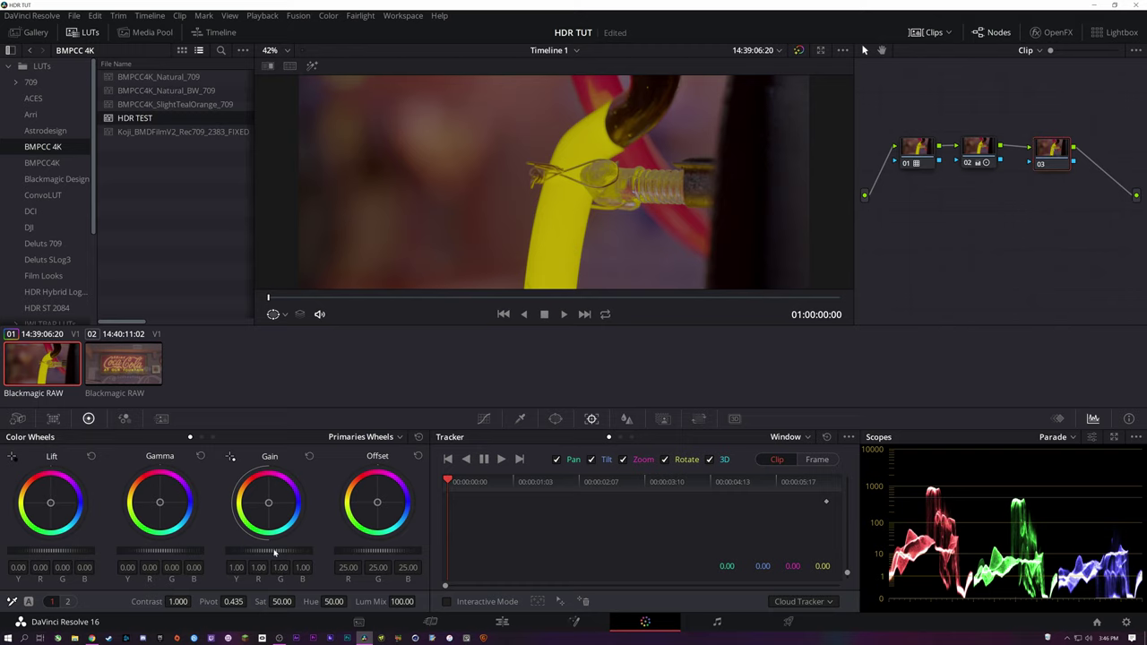
drag(276, 551, 274, 552)
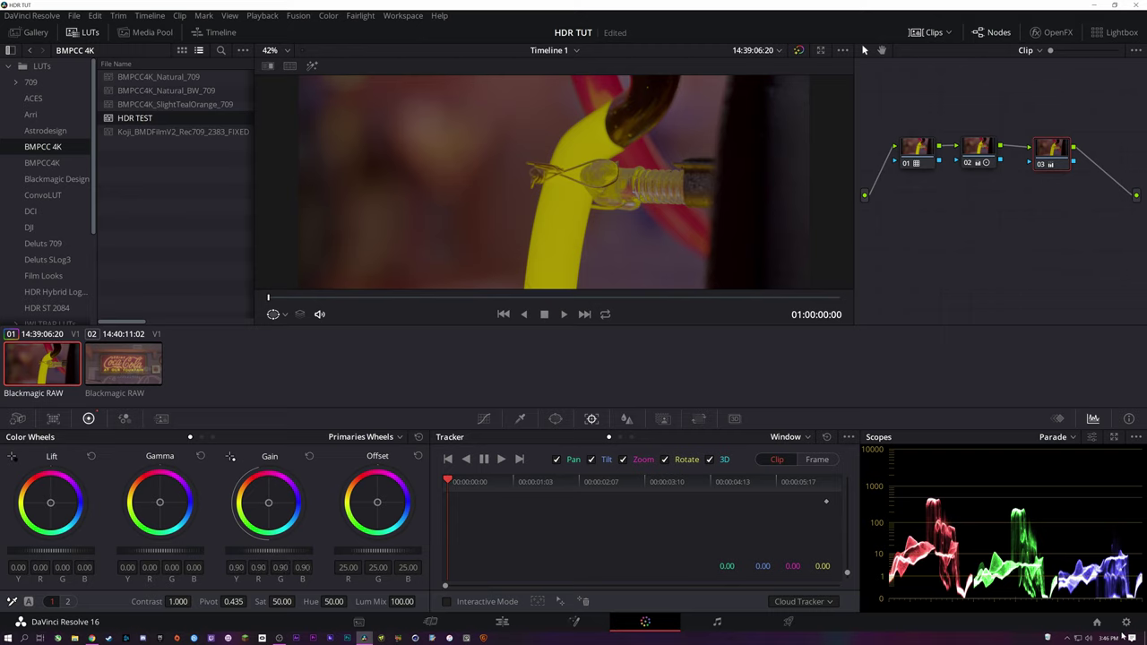
- Check the parade scope's reference level settings and move node 03 farther from node 02
click(1135, 436)
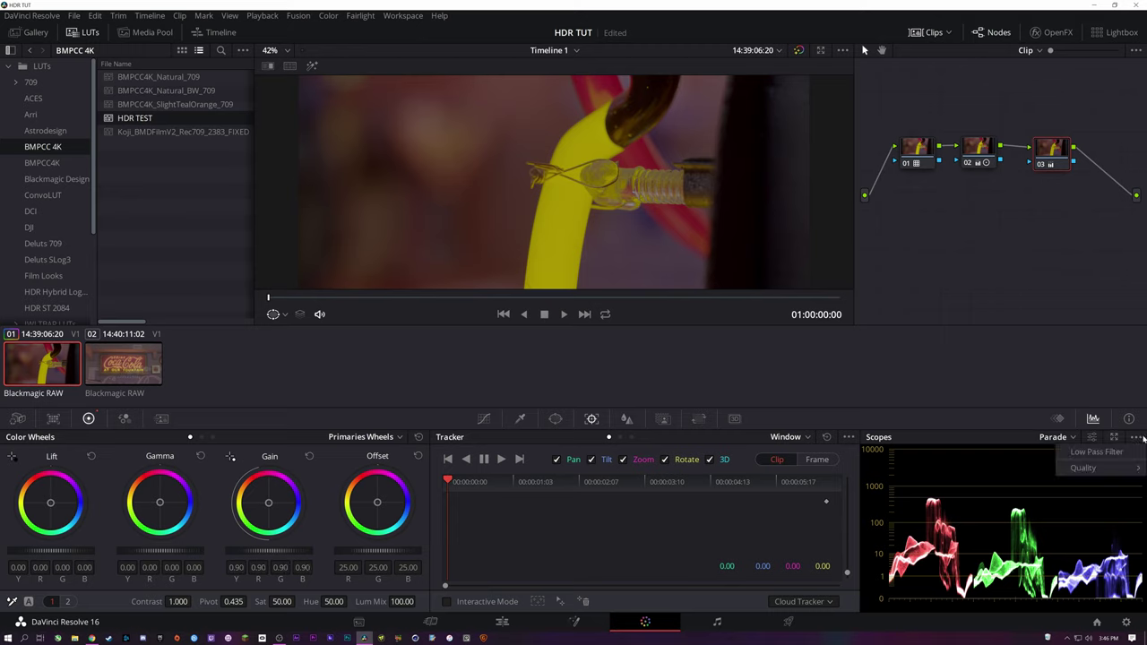
click(1093, 438)
click(1094, 438)
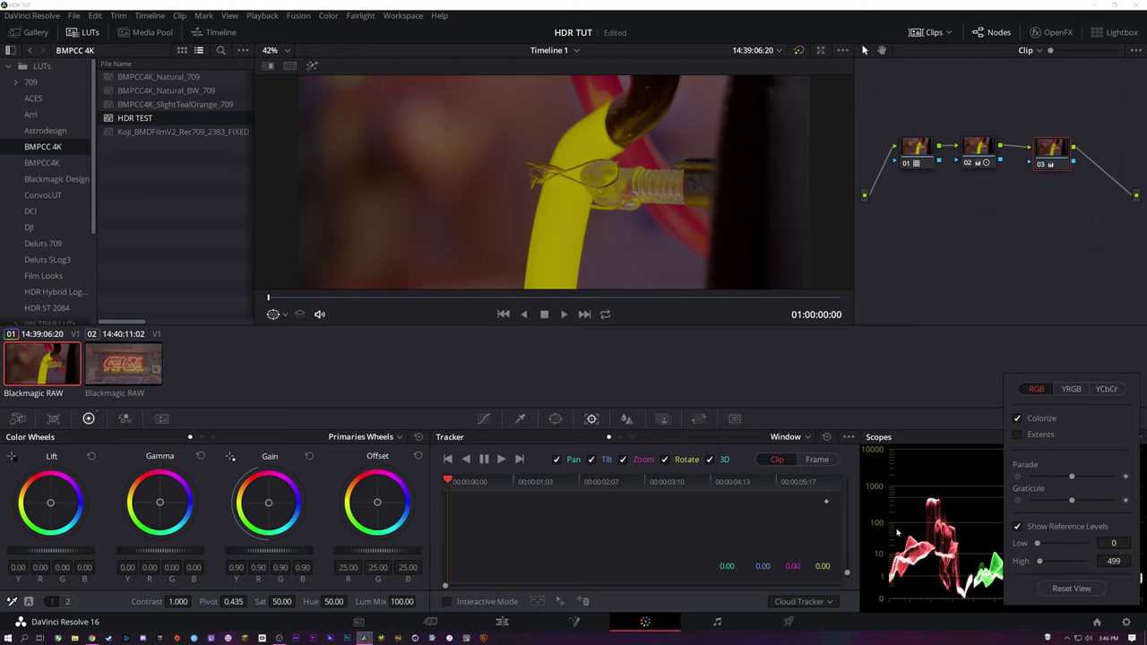
click(937, 511)
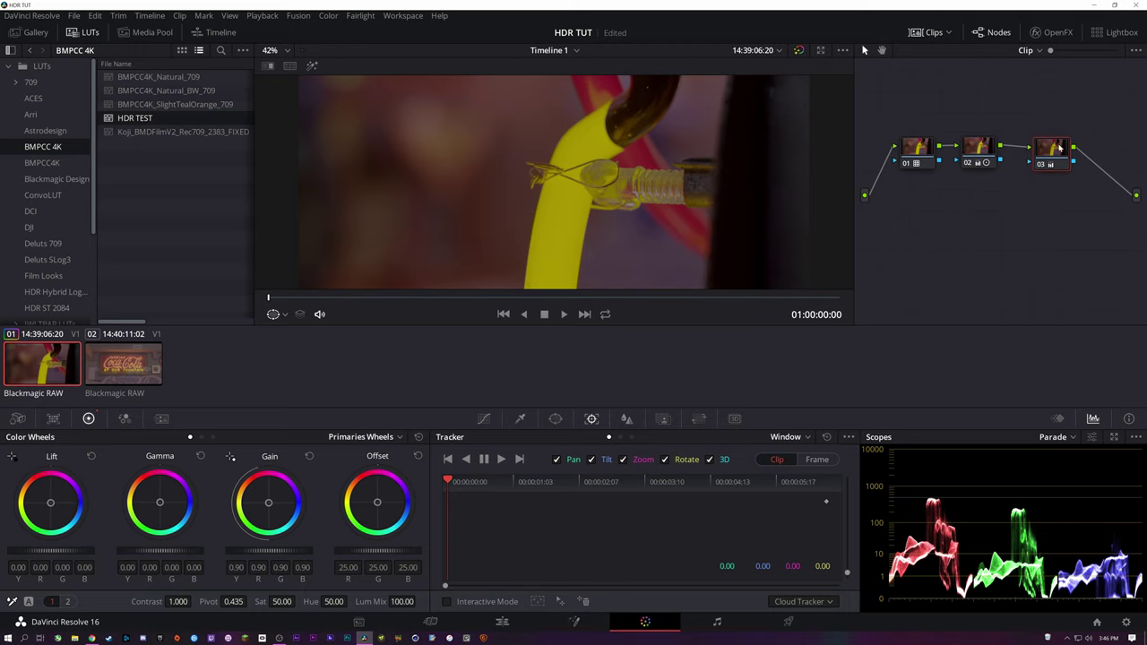
drag(1061, 148, 1087, 149)
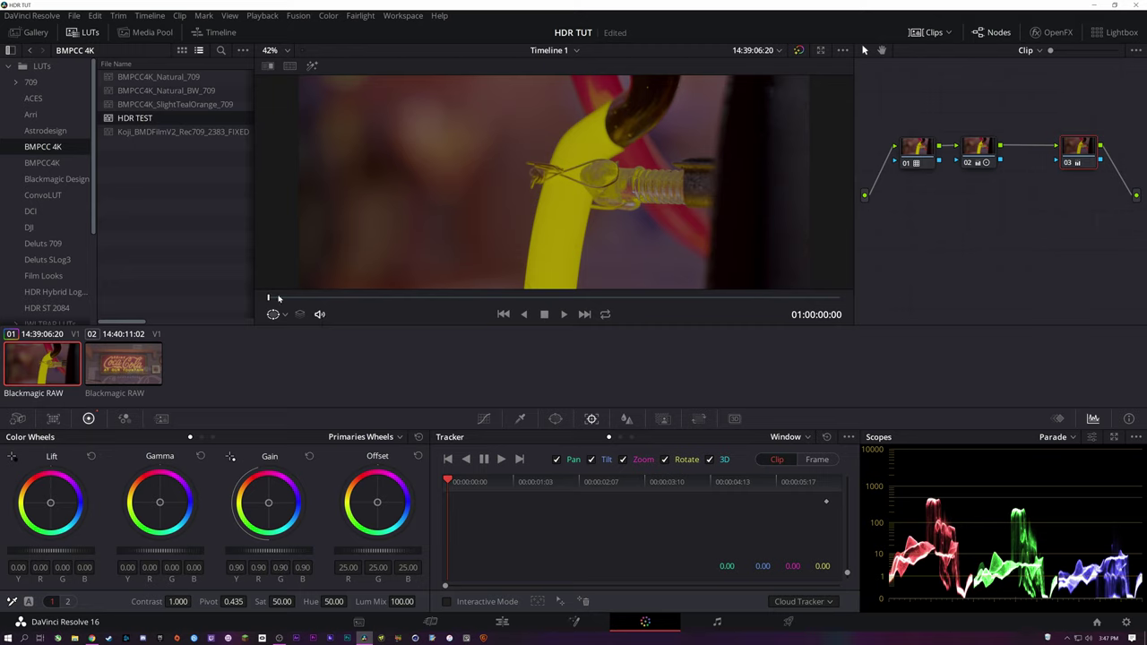
- Try node 02's saturation at 60.80 and undo the change
drag(310, 299, 244, 296)
click(980, 167)
drag(280, 594, 305, 593)
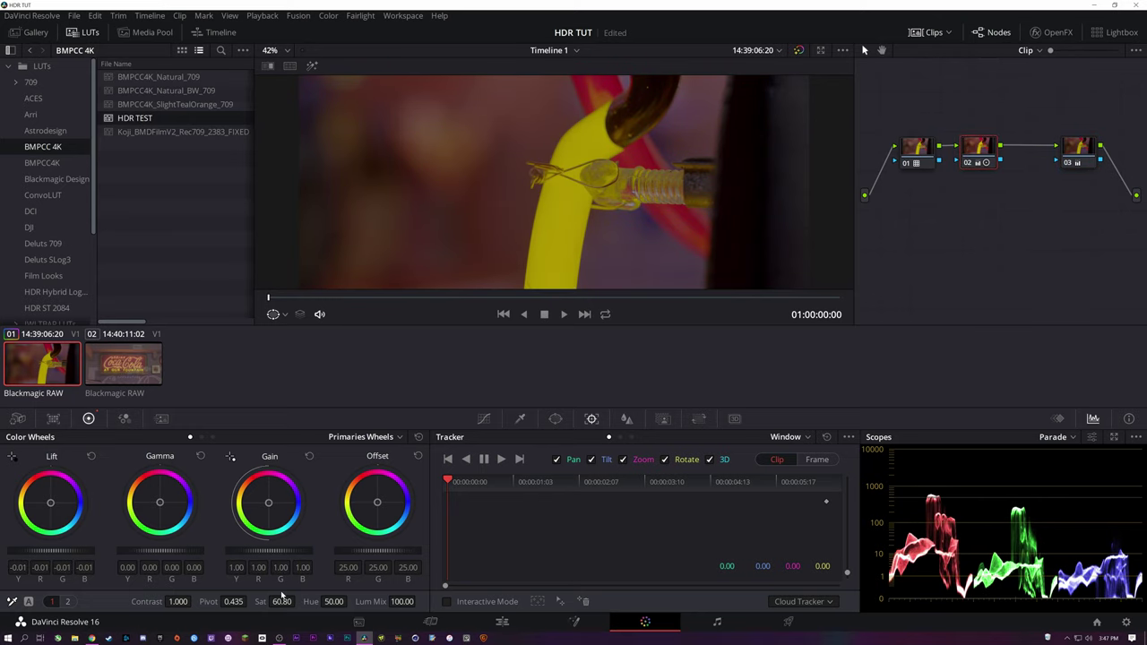
key(ctrl+z)
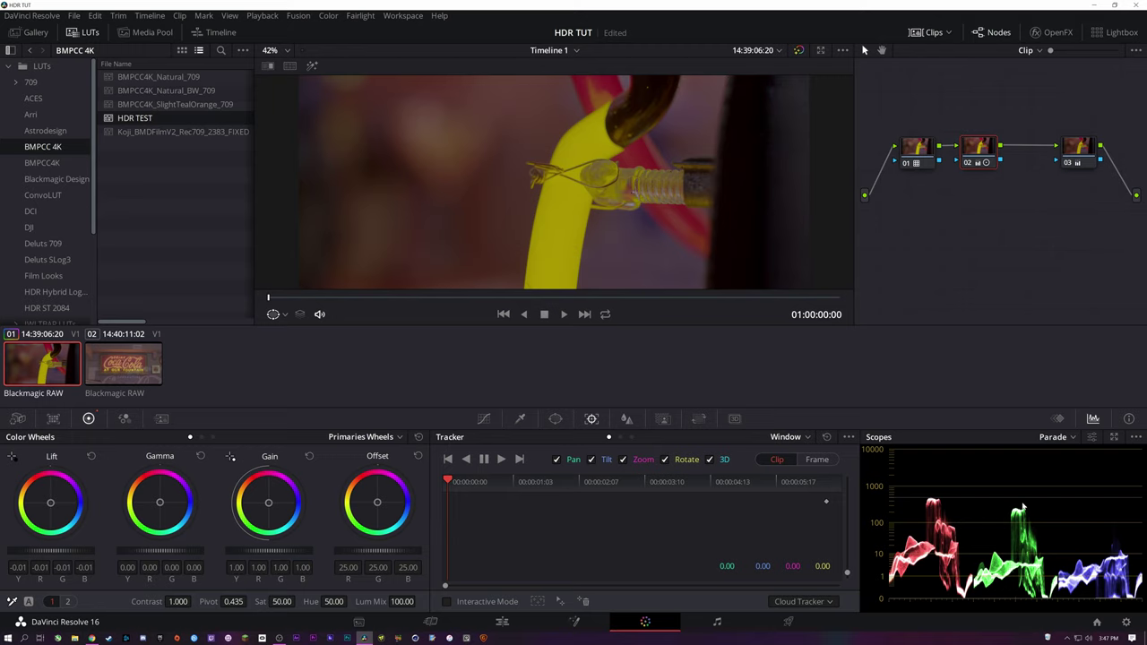
- Look at the image on the Vectorscope and return the scope display to Parade
click(1063, 436)
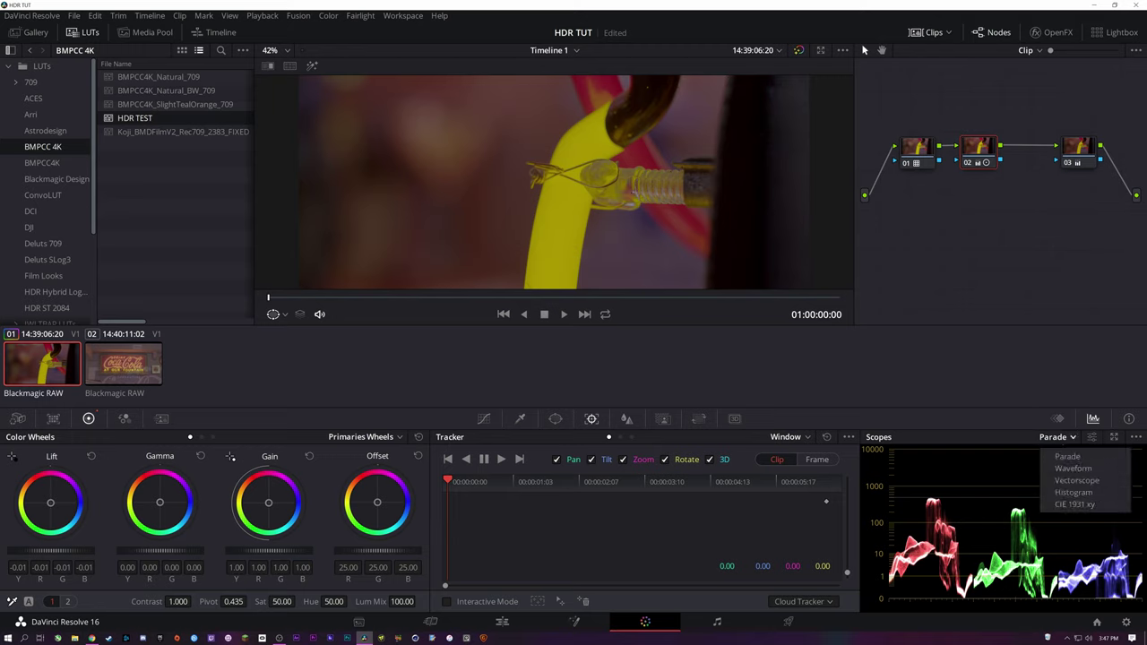
click(977, 549)
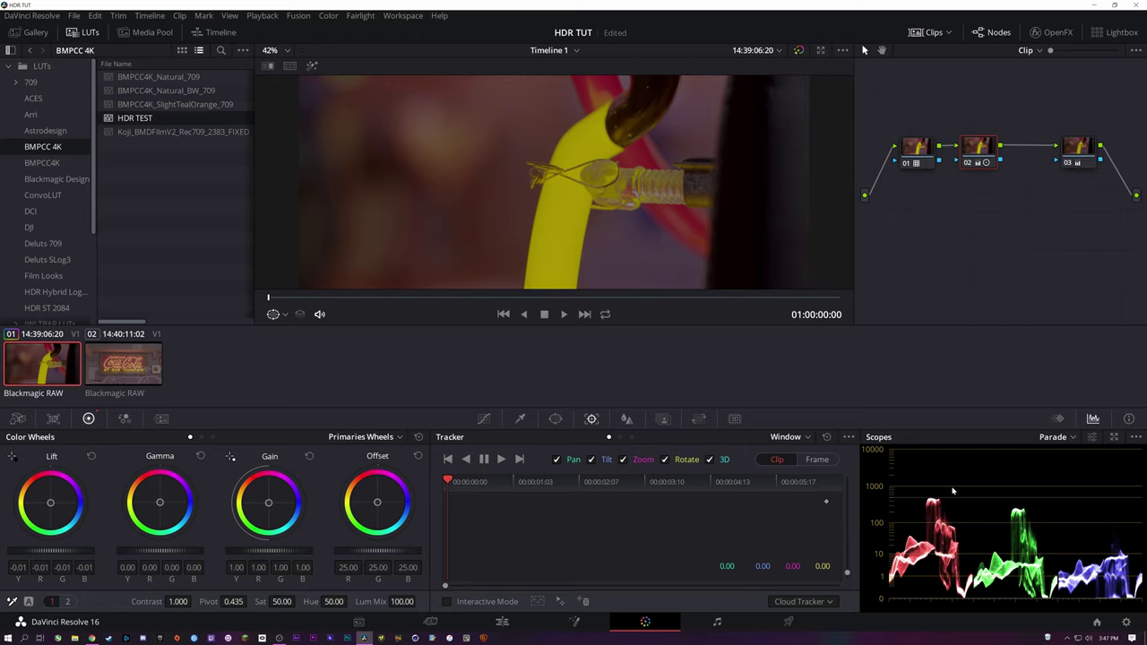
click(1058, 438)
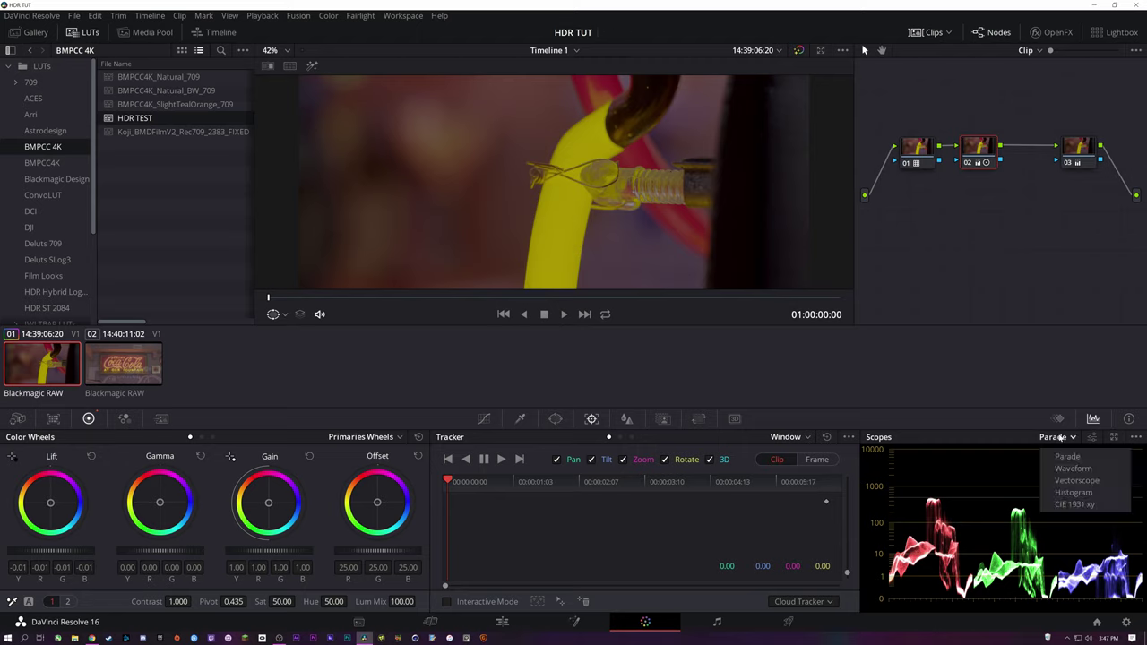
click(1077, 482)
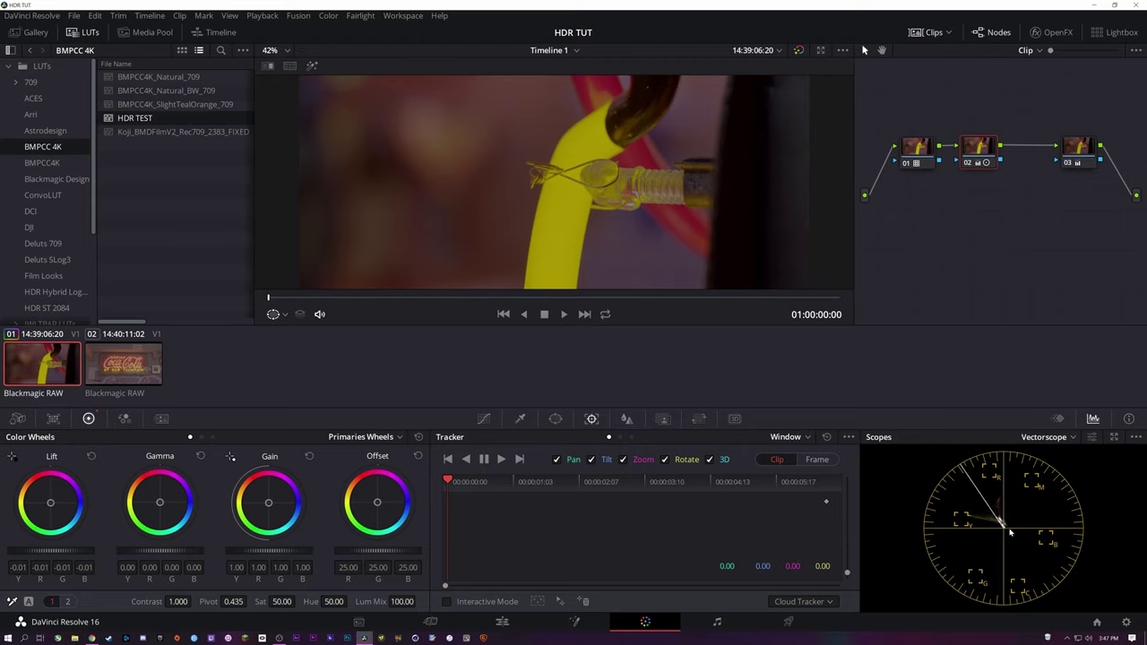
click(1073, 437)
click(1054, 458)
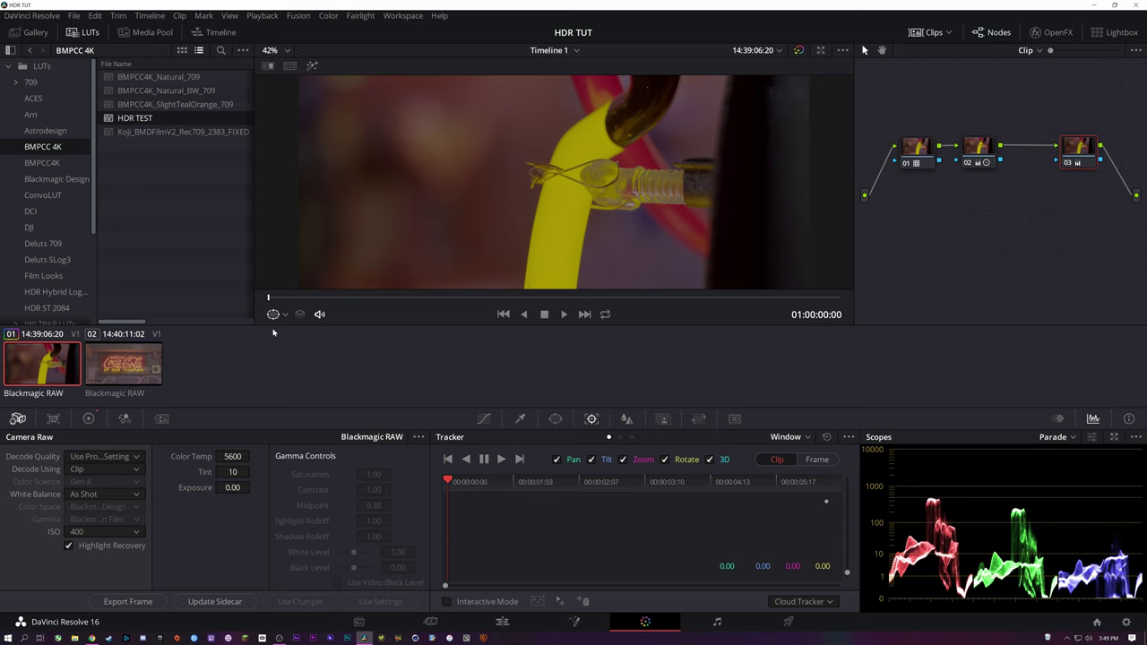
- Apply the first clip's grade to the Coca-Cola sign clip and reset node 03's grade there
click(115, 369)
right_click(30, 366)
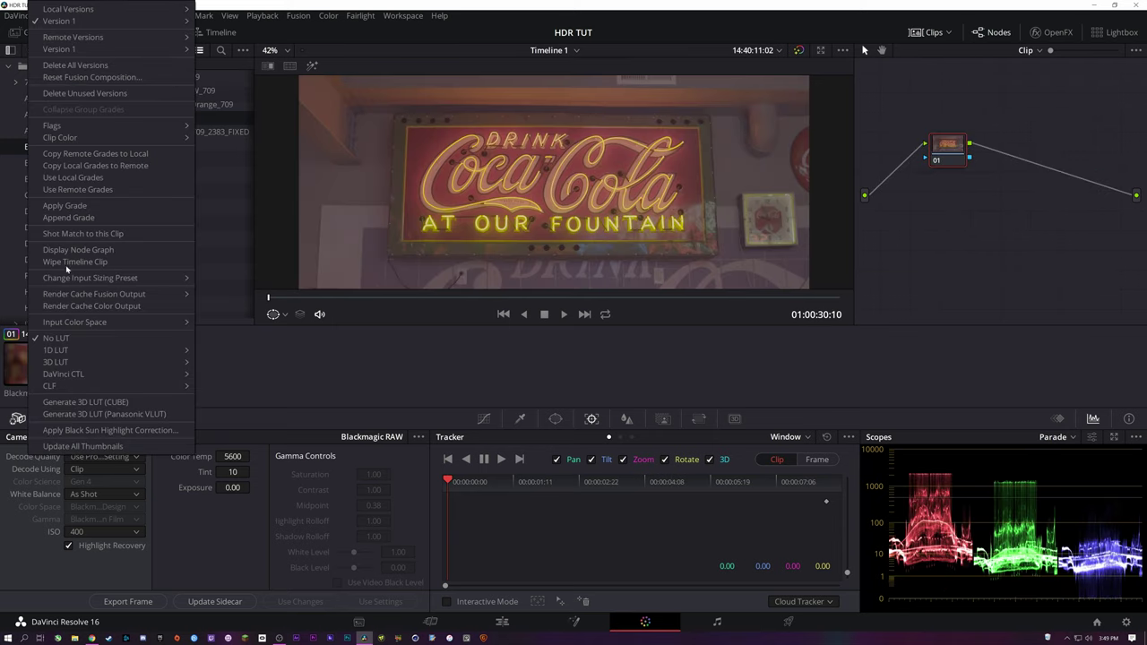
click(79, 208)
right_click(1071, 158)
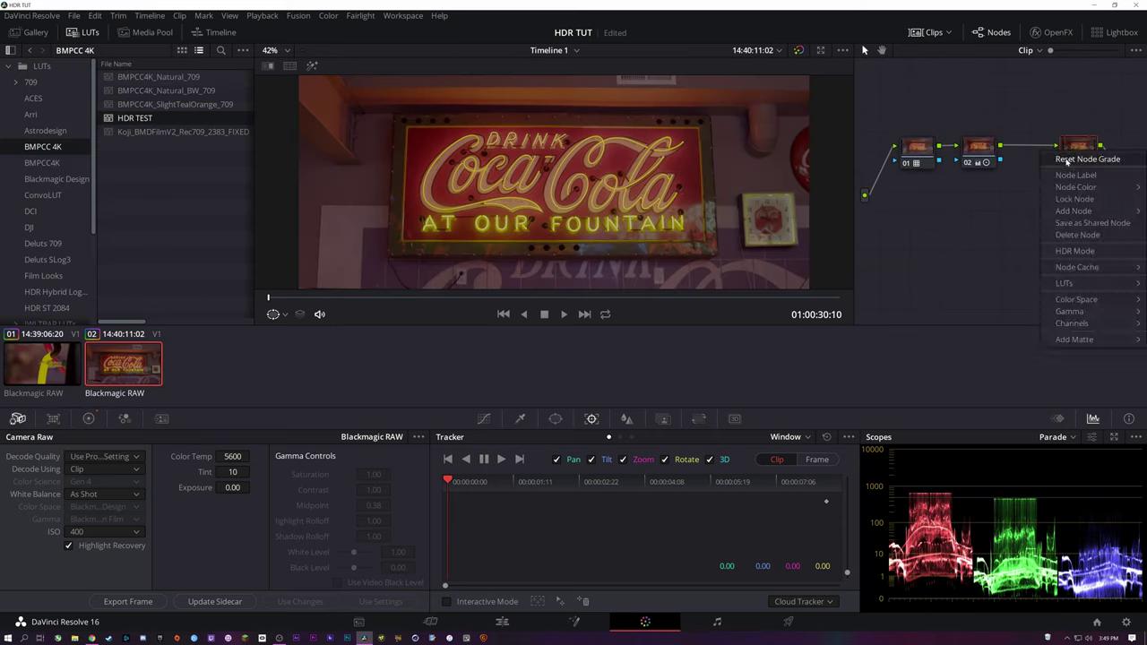
click(1089, 206)
- Toggle nodes 01 and 02 of the sign clip off and on to compare their effect on image and parade
click(972, 154)
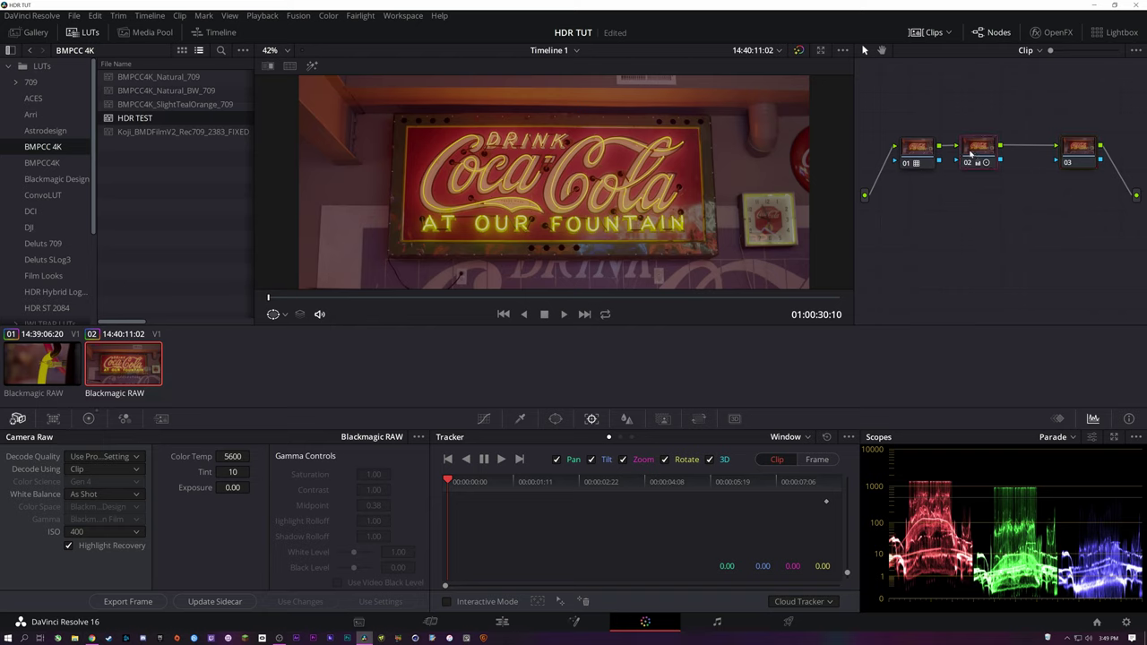
click(918, 154)
key(ctrl+d)
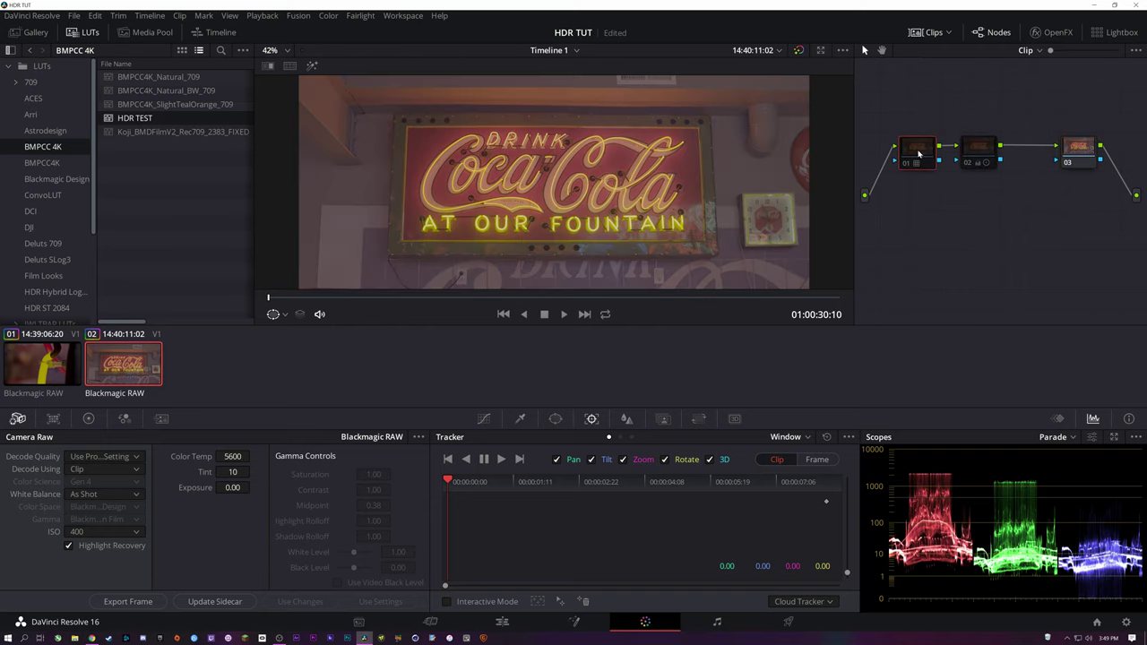
key(ctrl+d)
key(ctrl+d)
key(ctrl+d)
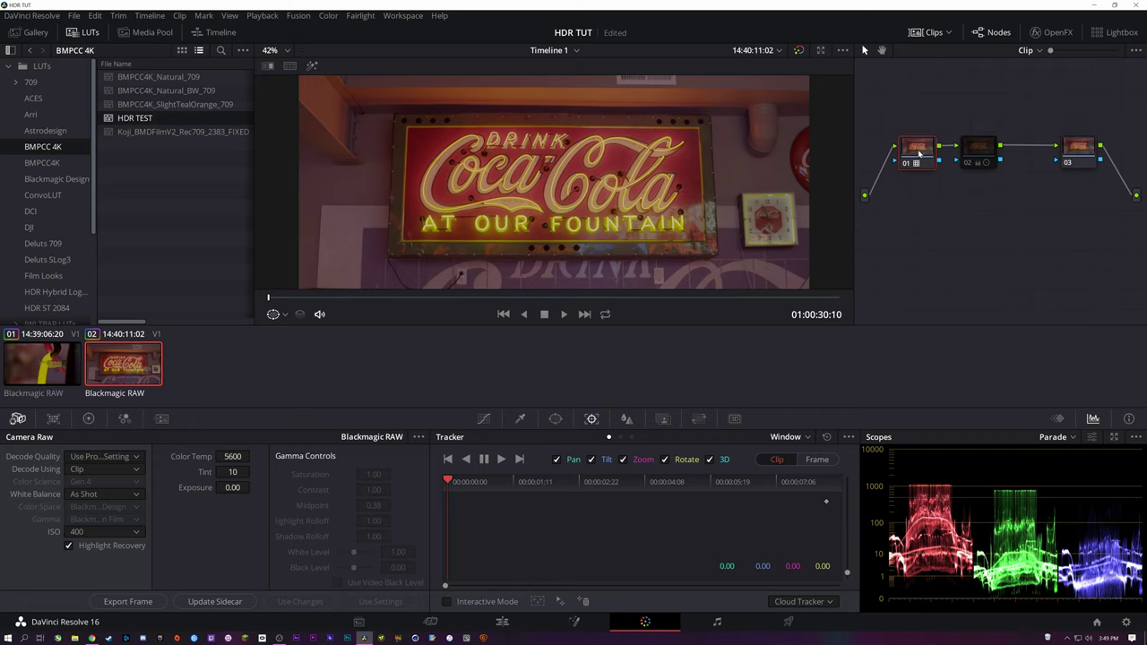
click(980, 154)
key(ctrl+d)
key(ctrl+d)
click(929, 153)
click(979, 152)
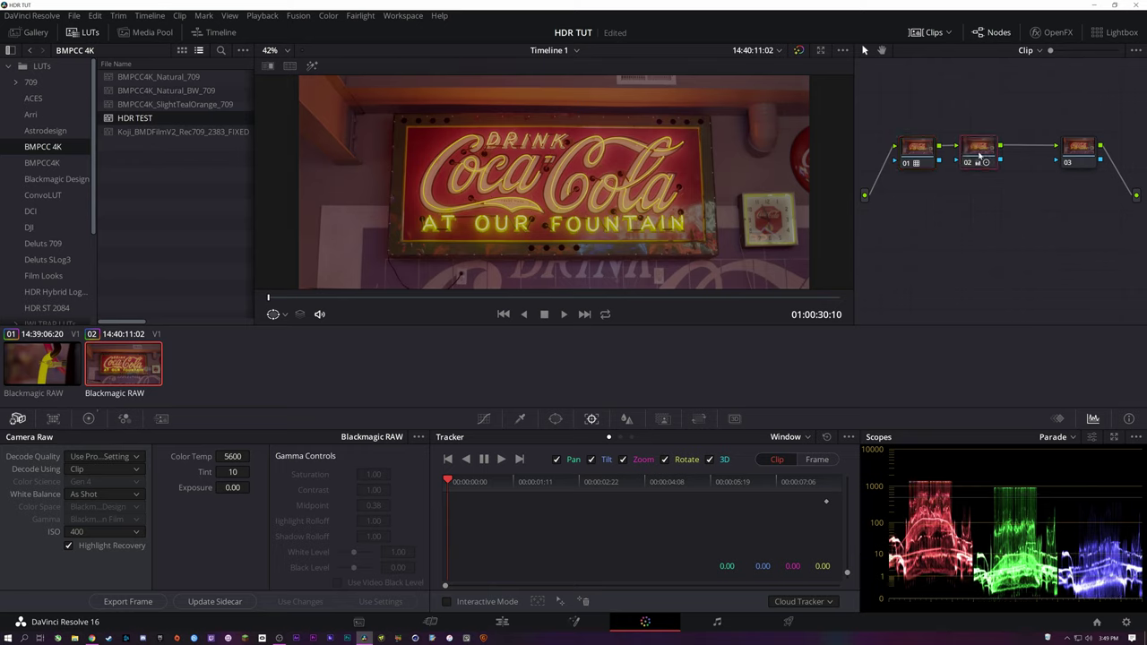
key(ctrl+d)
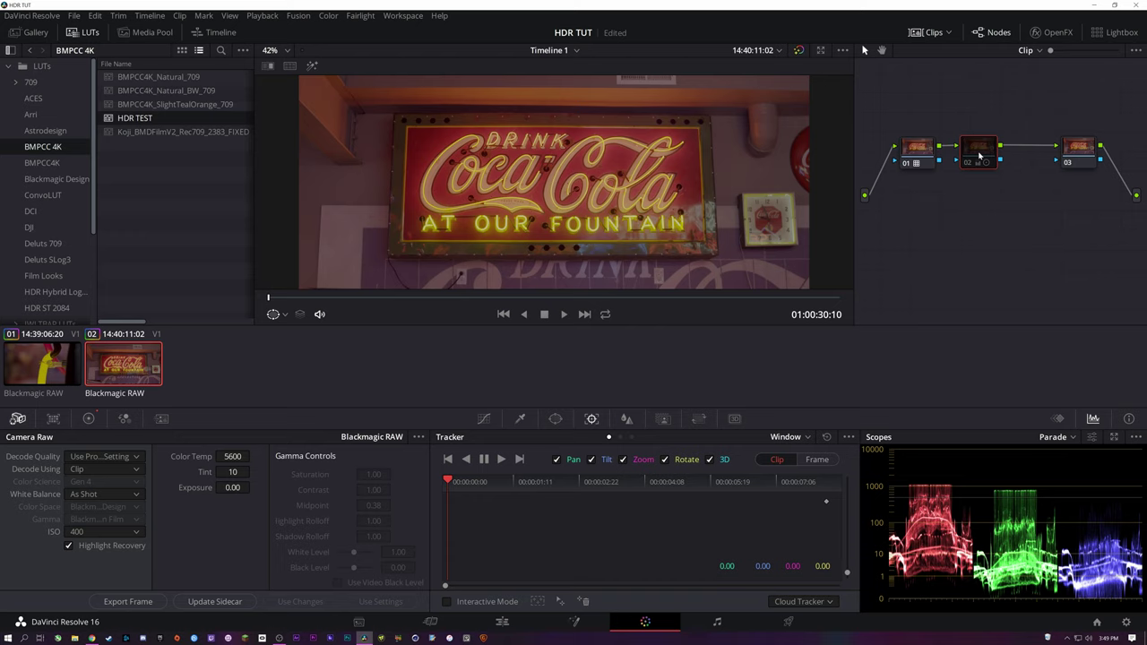
key(ctrl+d)
key(ctrl+d)
- Reset node 02's grade and readjust its Highlight slightly with the log wheels
right_click(985, 154)
key(Escape)
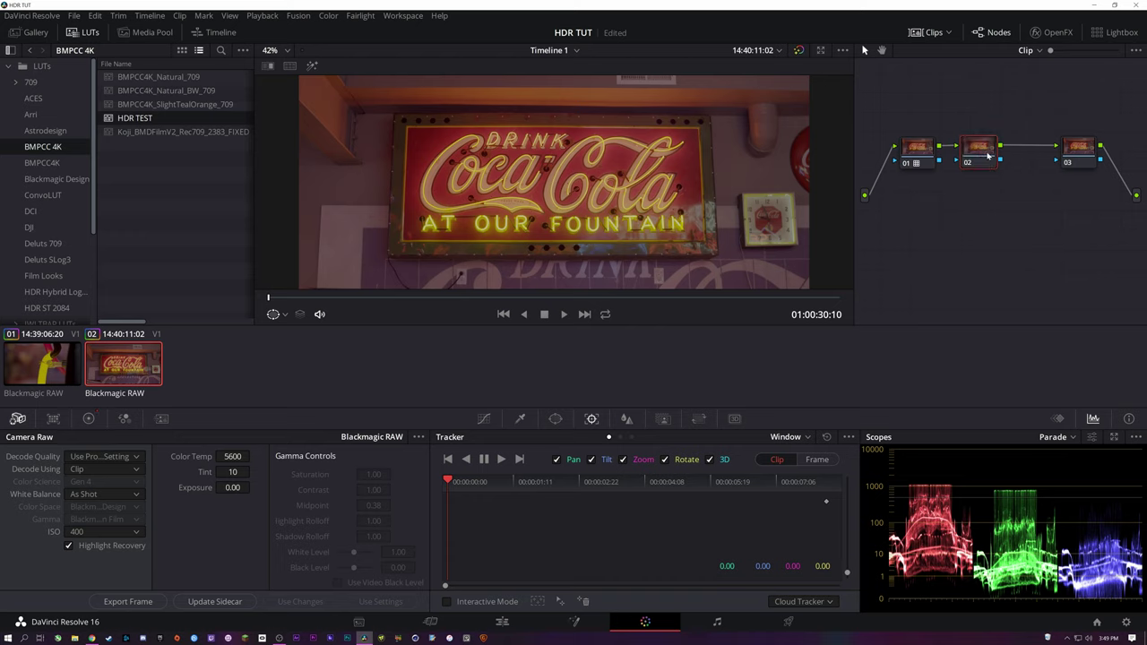
click(124, 418)
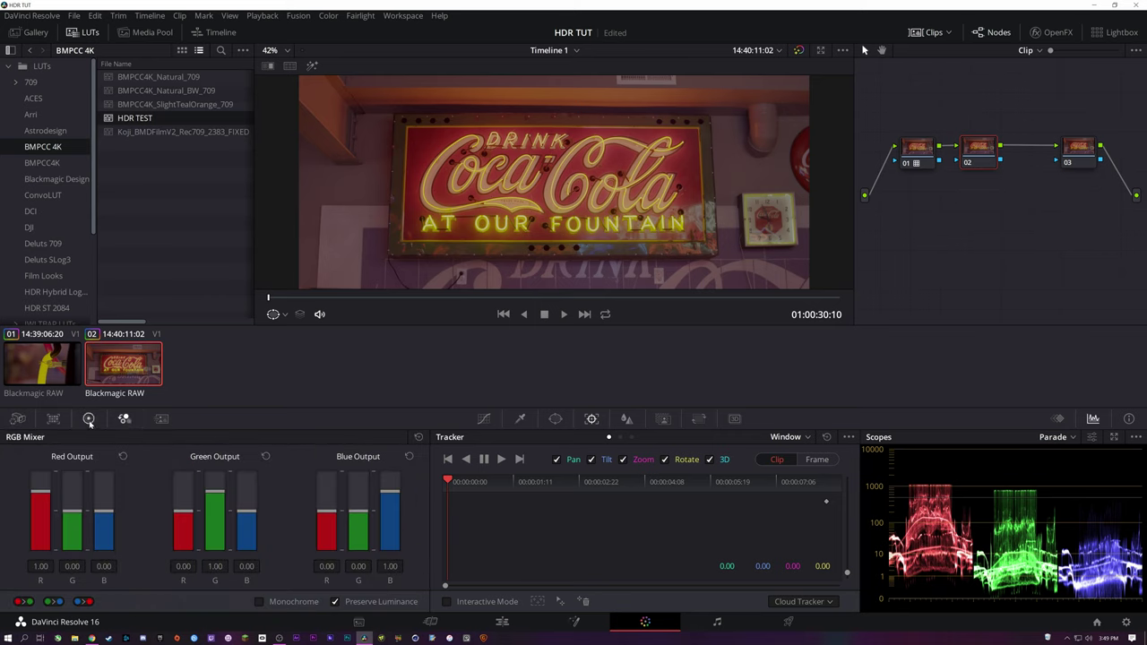
click(88, 418)
click(202, 436)
click(213, 437)
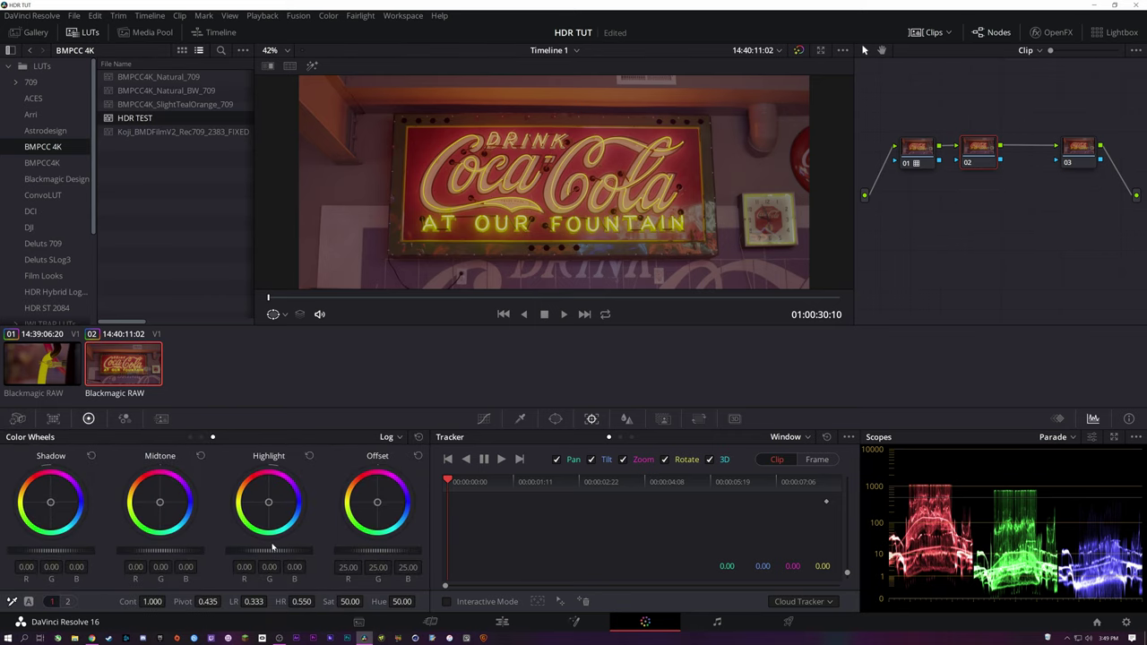
drag(274, 552, 273, 552)
- Lower the primaries Gain of the sign clip's node 03 to 0.90 and reposition the node
drag(1078, 148, 1072, 149)
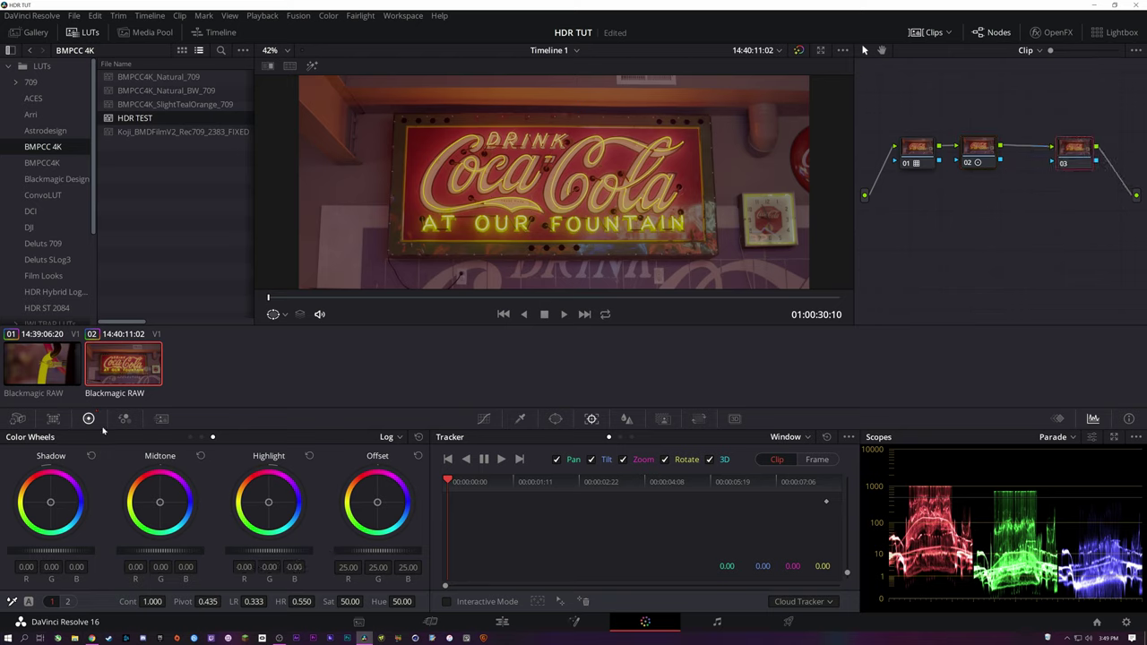
click(190, 436)
drag(283, 551, 278, 551)
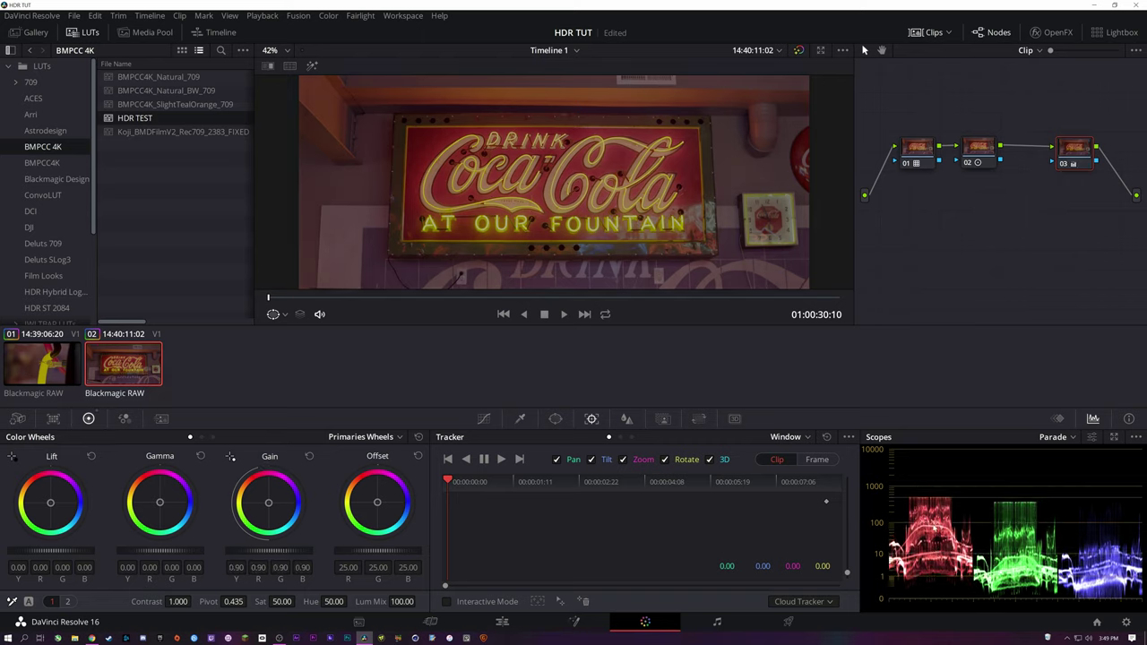
drag(1080, 148, 1075, 146)
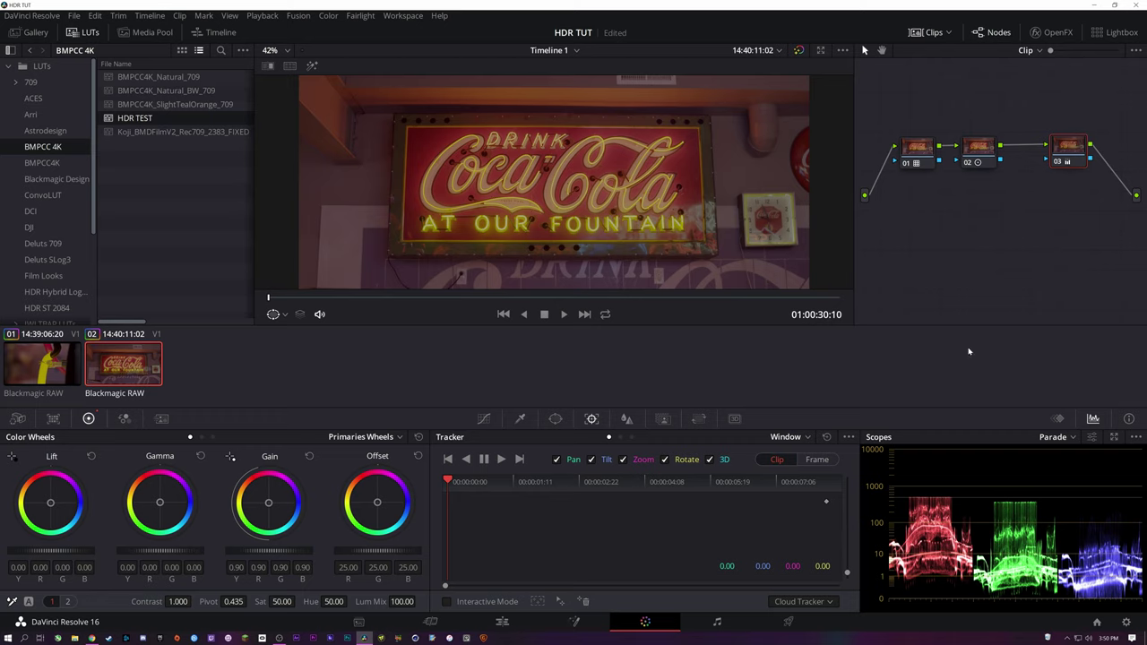
drag(1068, 146, 1077, 139)
- Compare the timeline-level node graph with the clip's graph and toggle node 03 to check its effect on the parade
click(1030, 50)
click(1047, 80)
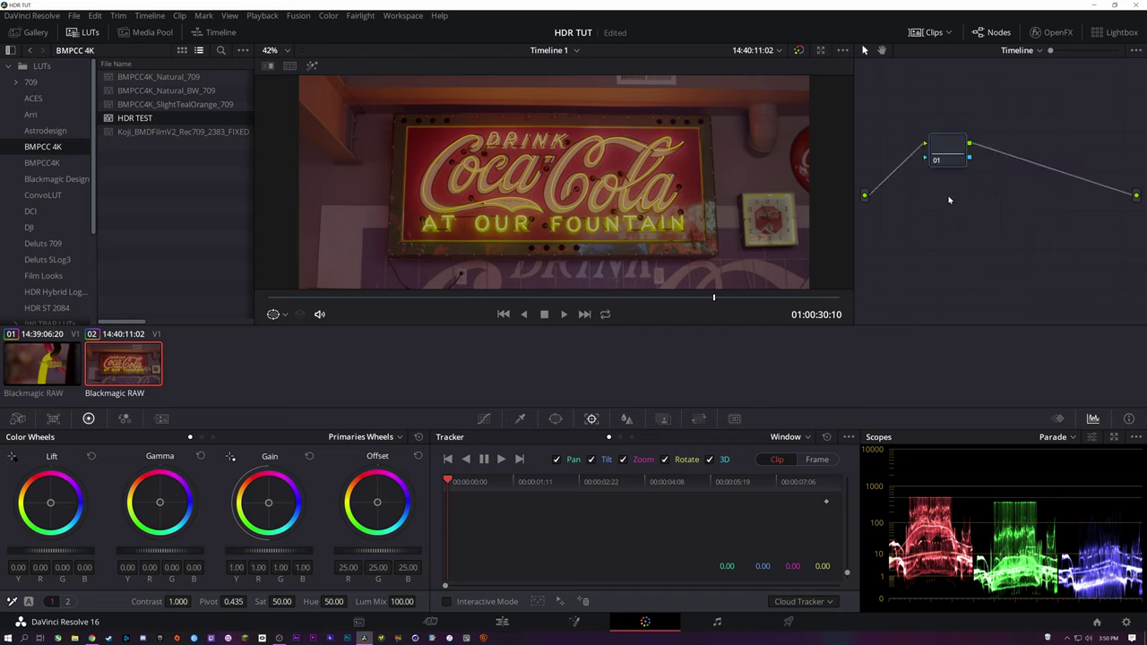
click(1026, 50)
click(1031, 67)
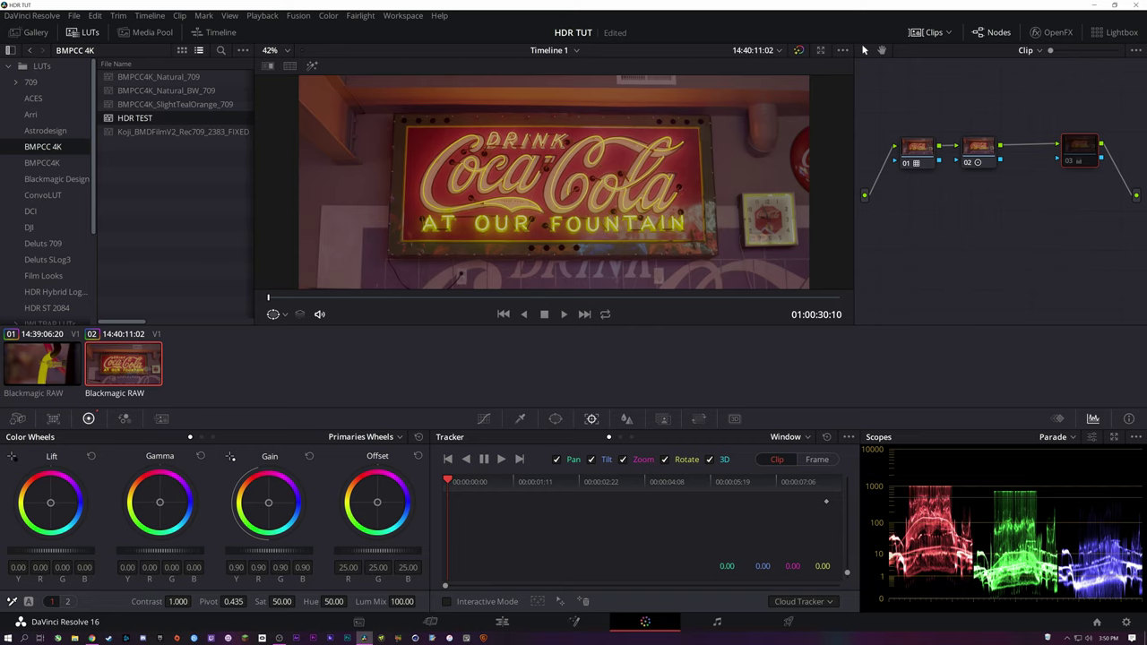
key(ctrl+d)
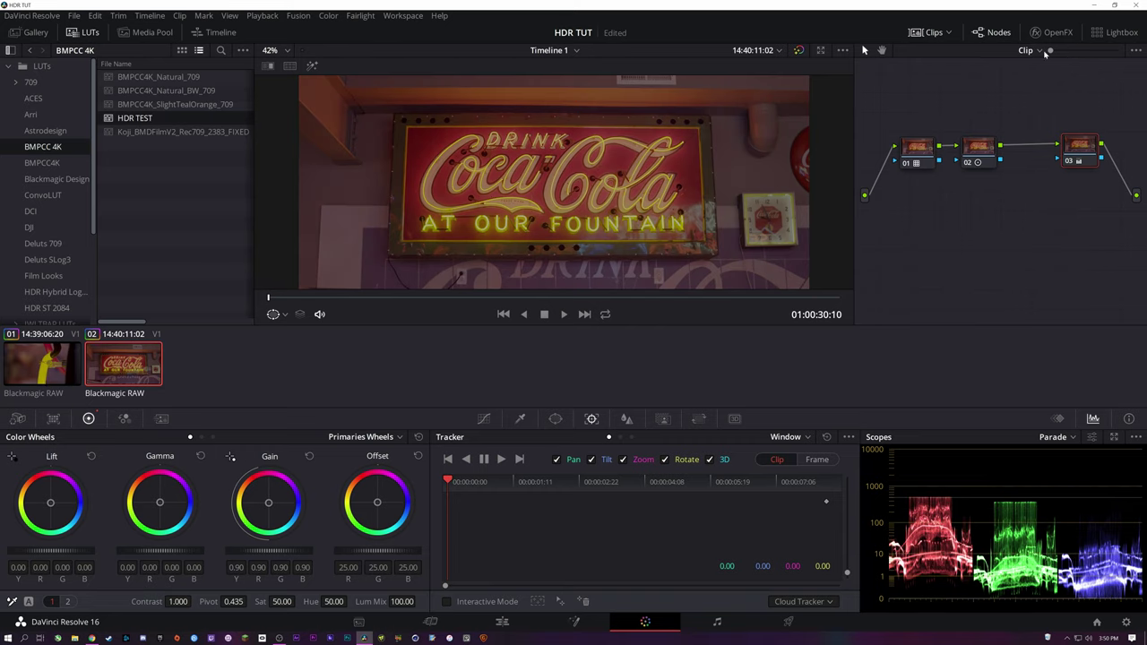
click(1031, 51)
click(1049, 80)
click(1026, 51)
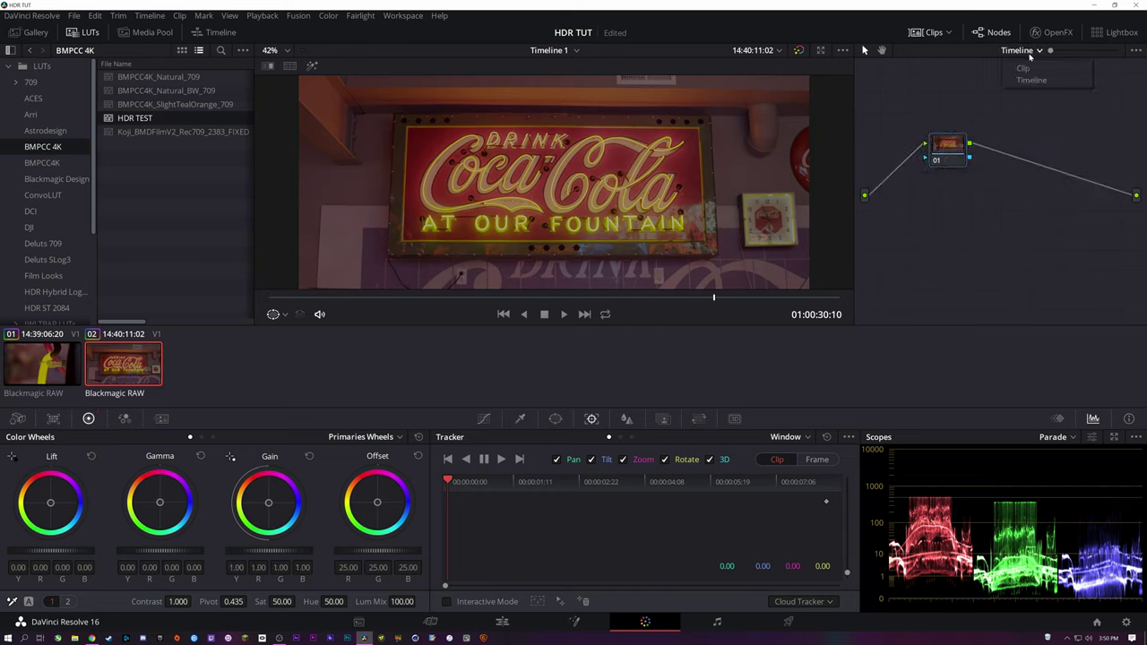
click(1040, 69)
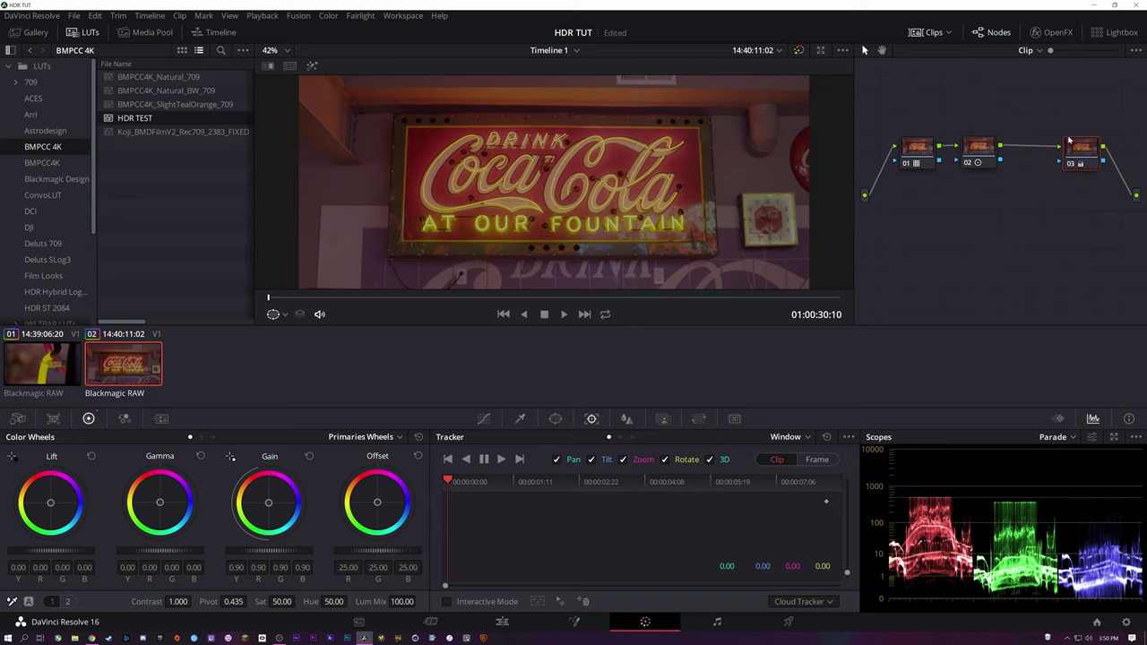
key(ctrl+d)
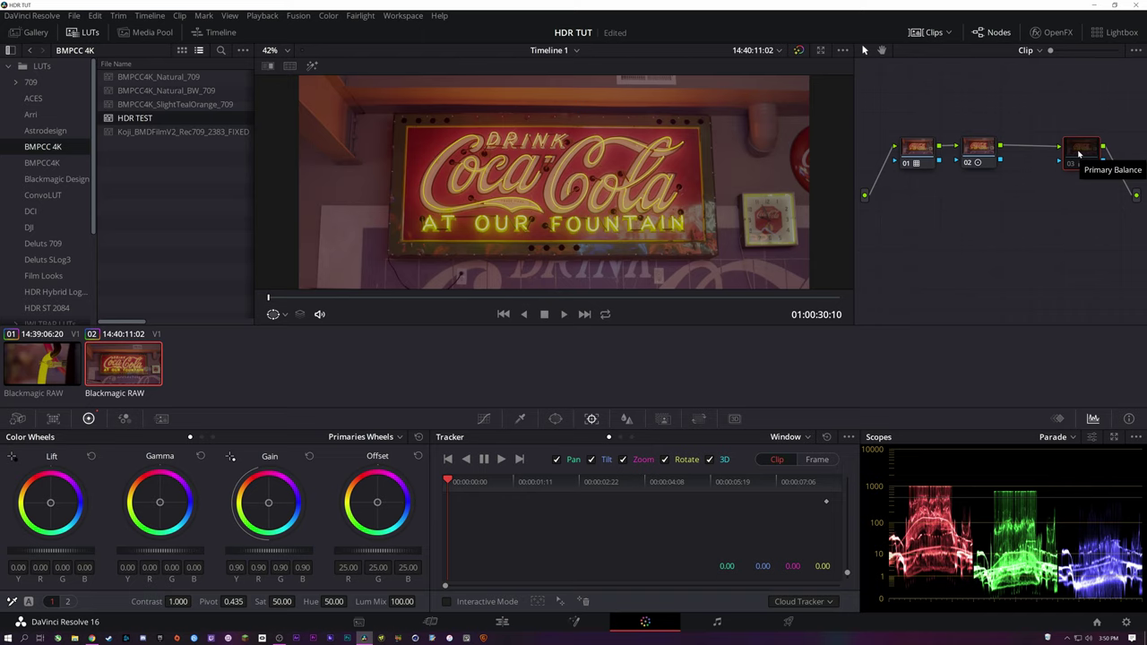
key(ctrl+d)
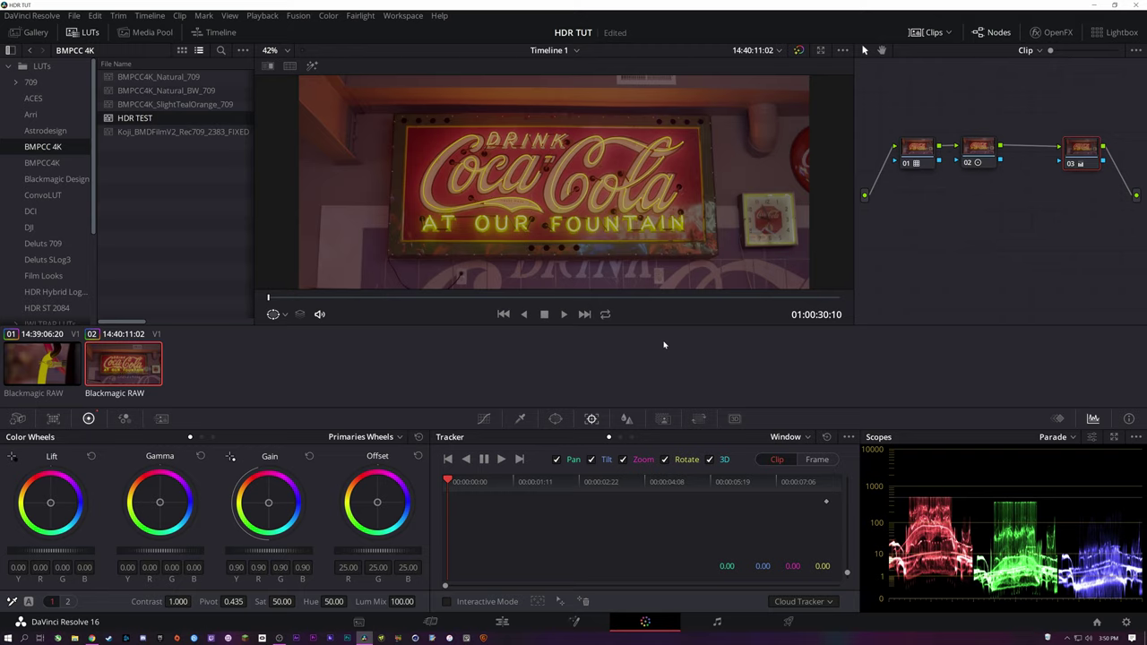
- Save the project and open the Deliver page with the first clip selected
key(ctrl+s)
key(Up)
click(788, 622)
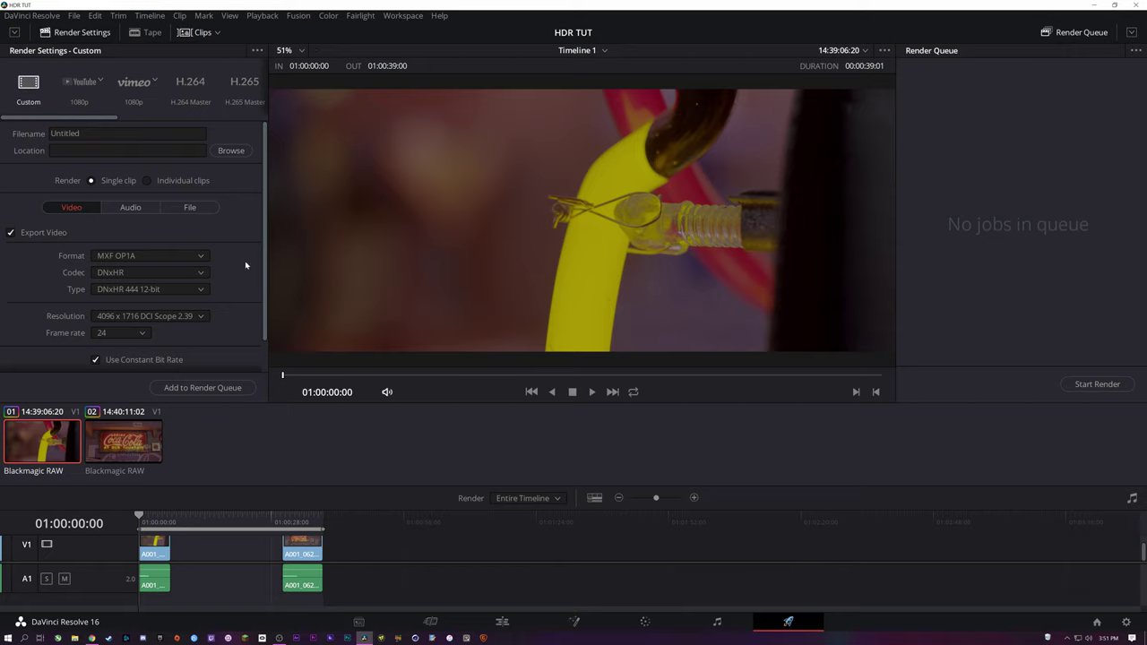
- Set the render's video format to QuickTime with the DNxHR codec
click(132, 256)
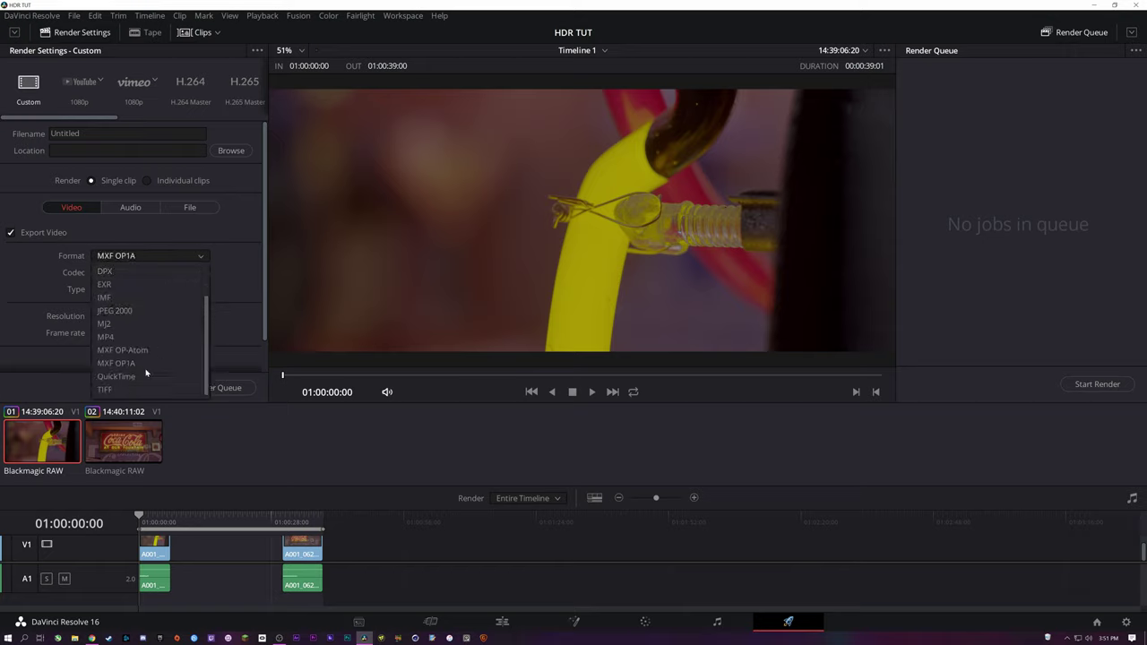
click(135, 377)
click(179, 273)
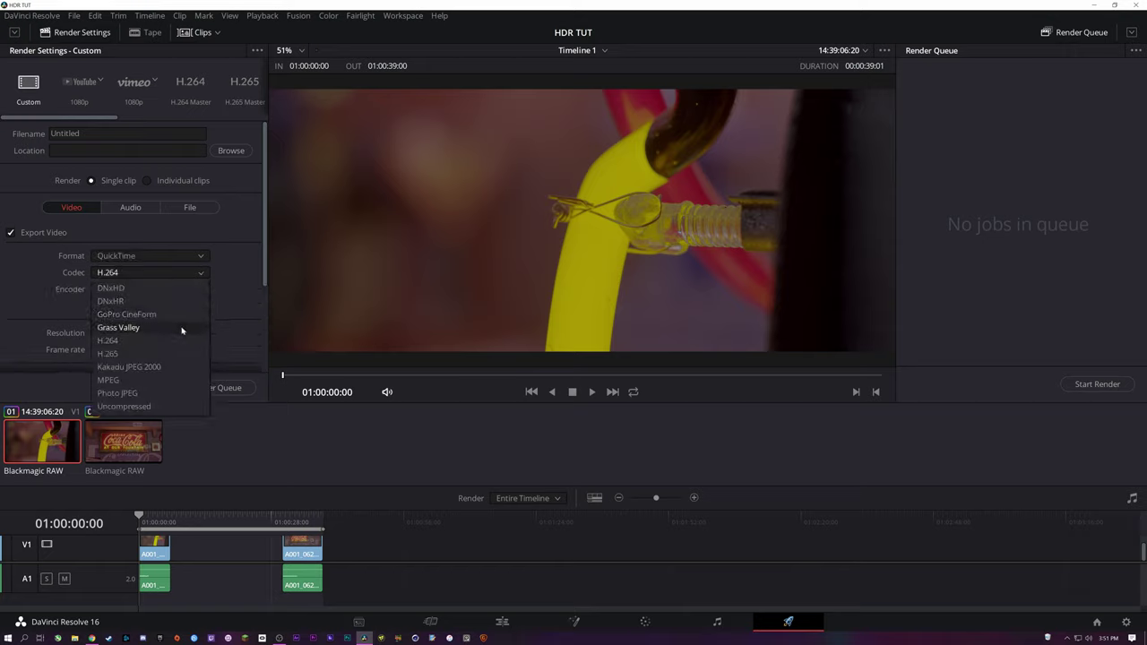
click(145, 300)
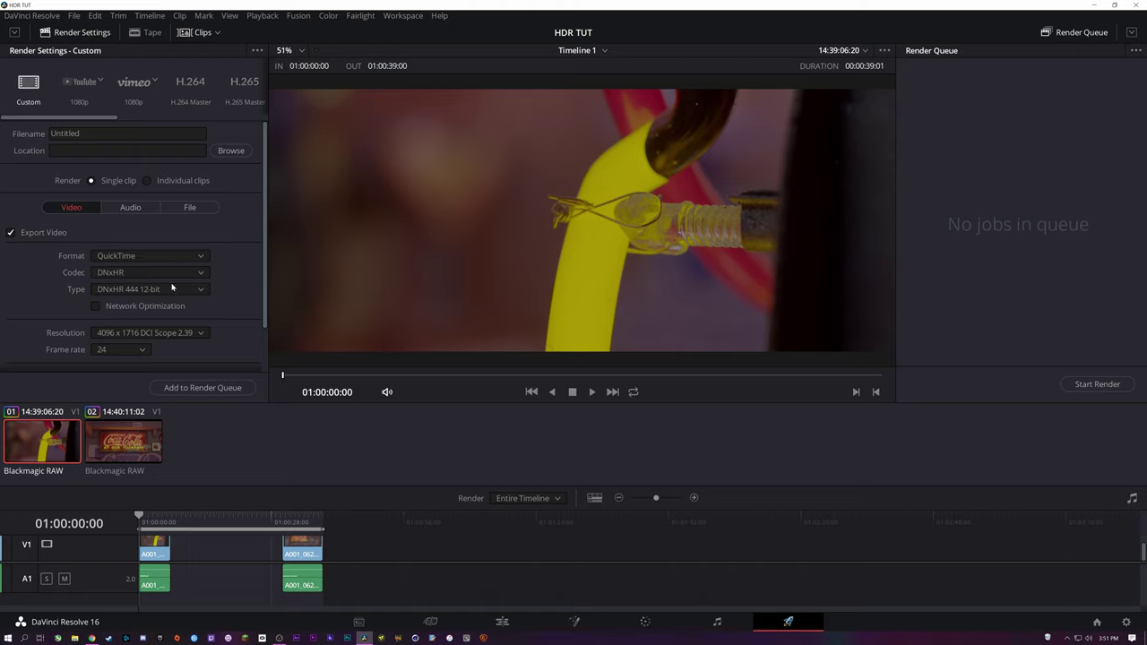
- Review the available types and formats, keeping QuickTime, and set the codec type to DNxHR HQX 10-bit
click(178, 292)
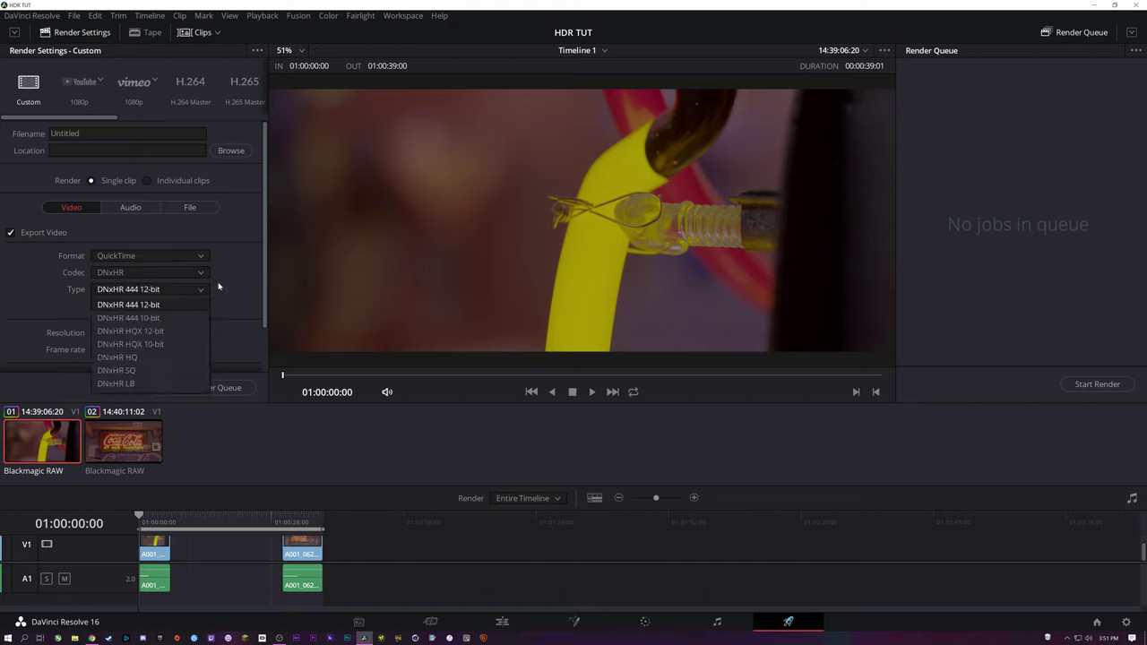
click(182, 276)
click(216, 276)
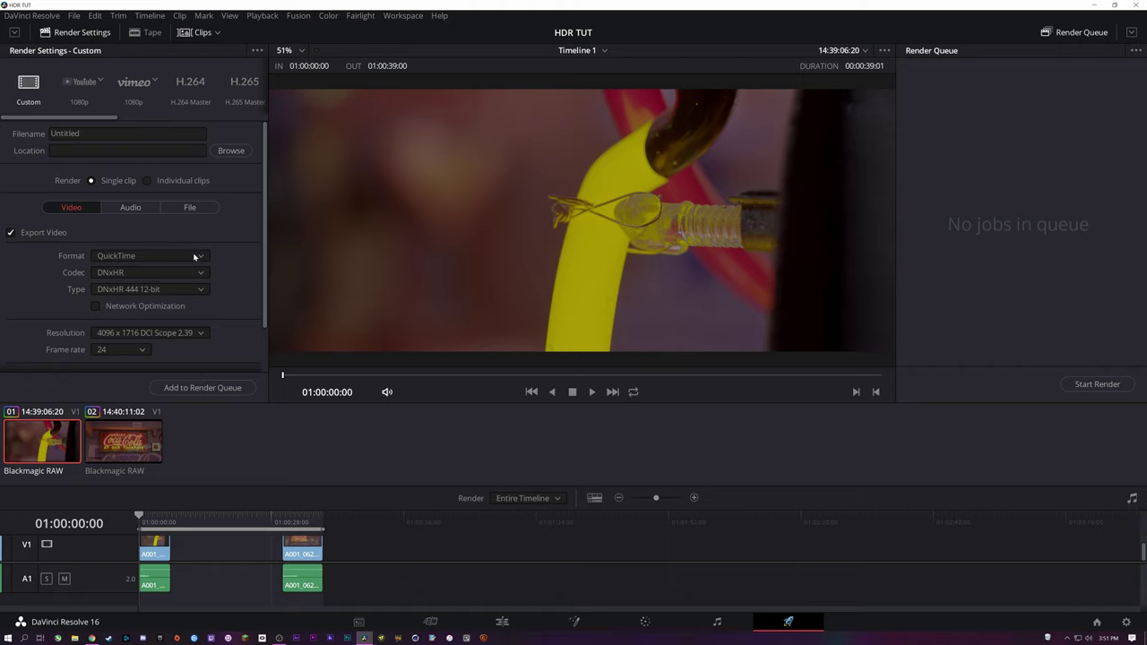
click(200, 259)
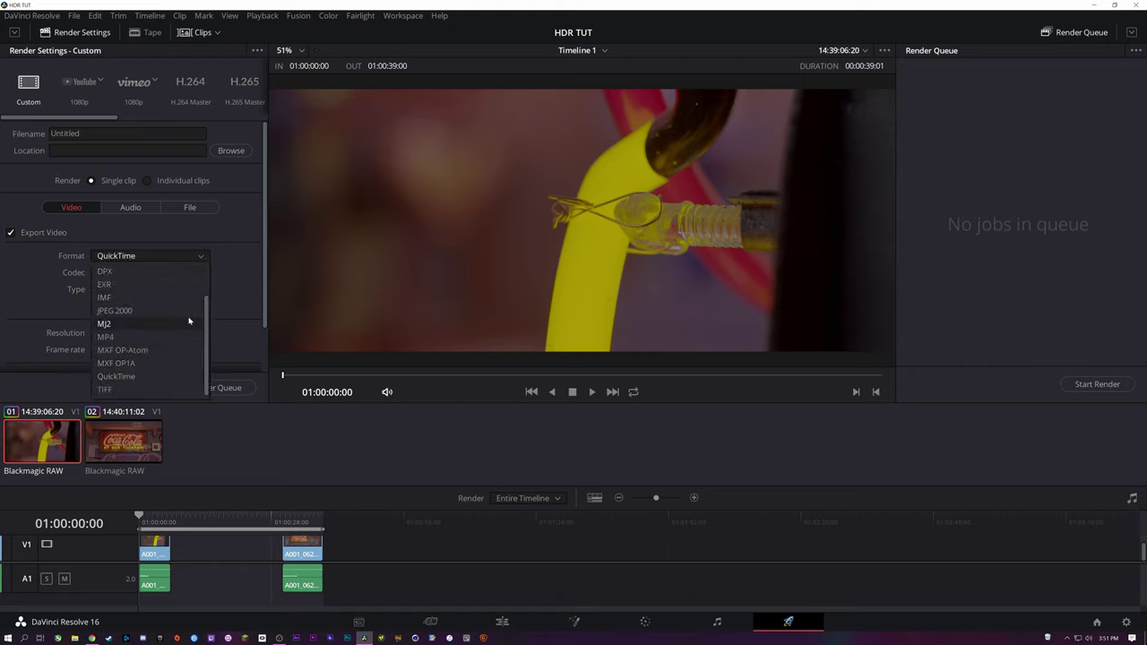
click(196, 260)
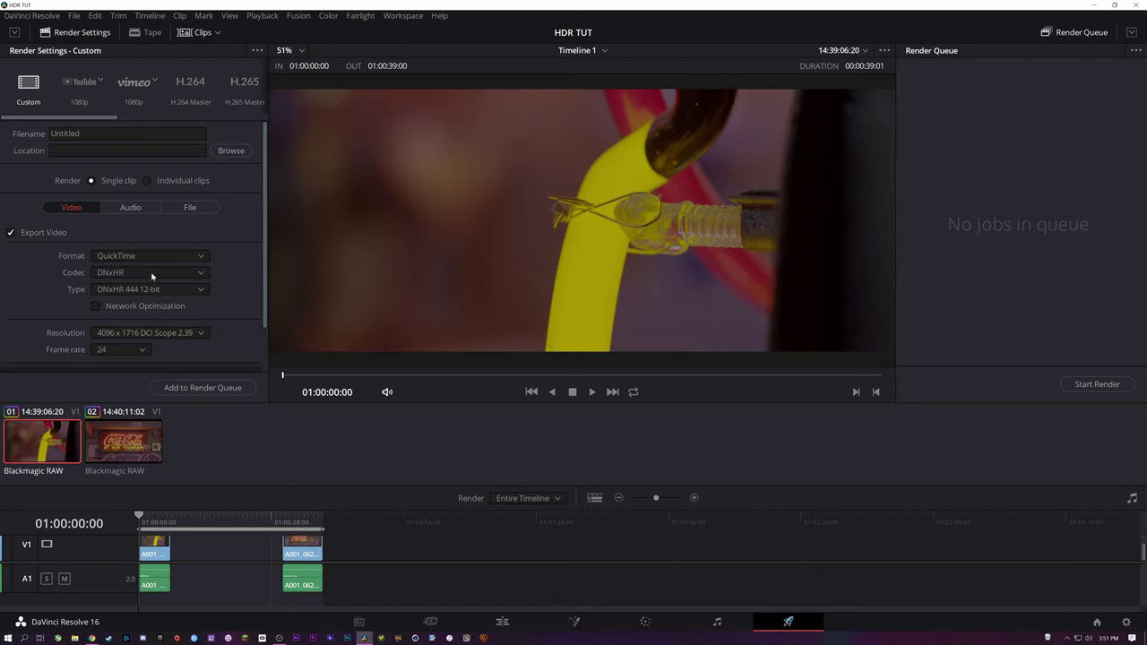
click(186, 289)
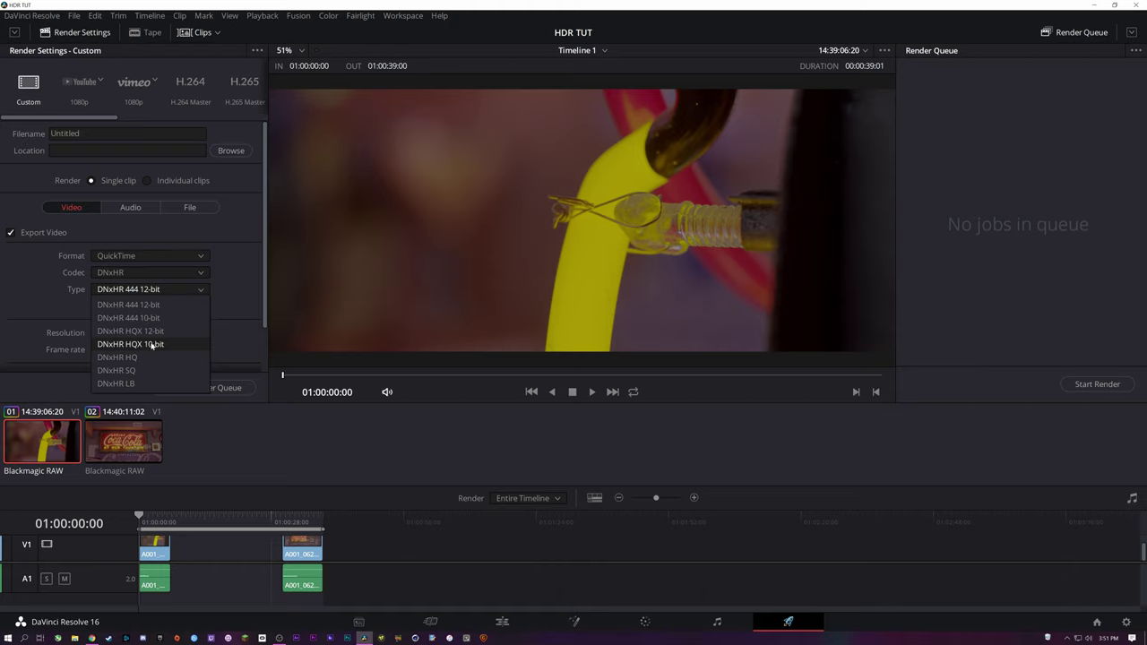
click(151, 347)
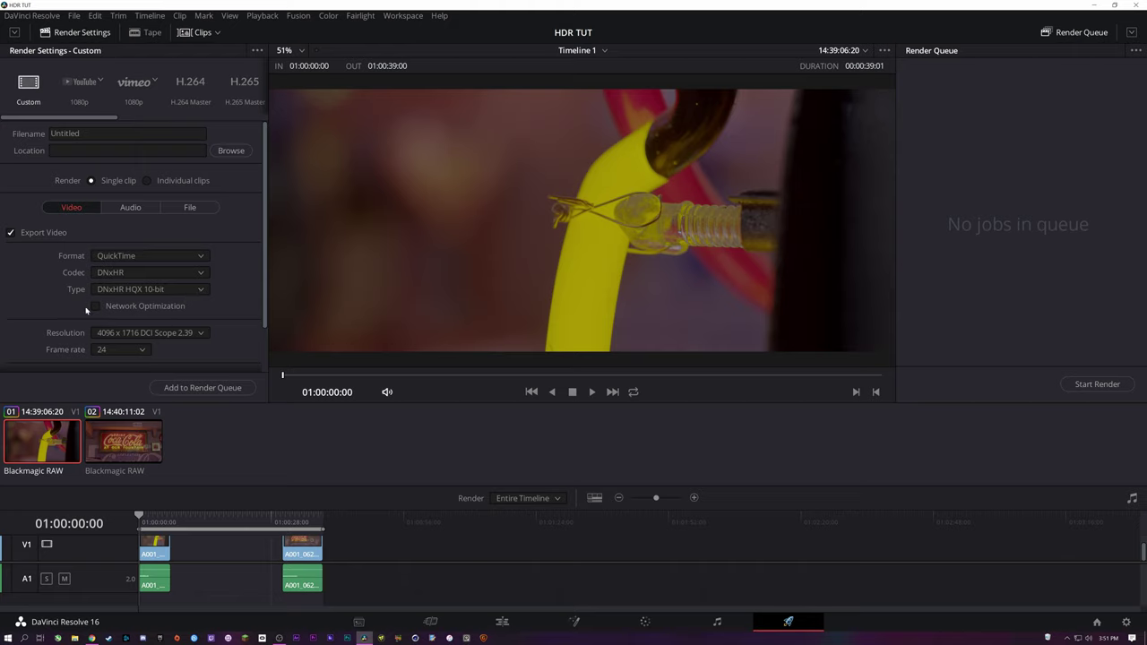
- Review the DNxHR types and the remaining video, audio and file settings of the render
click(157, 289)
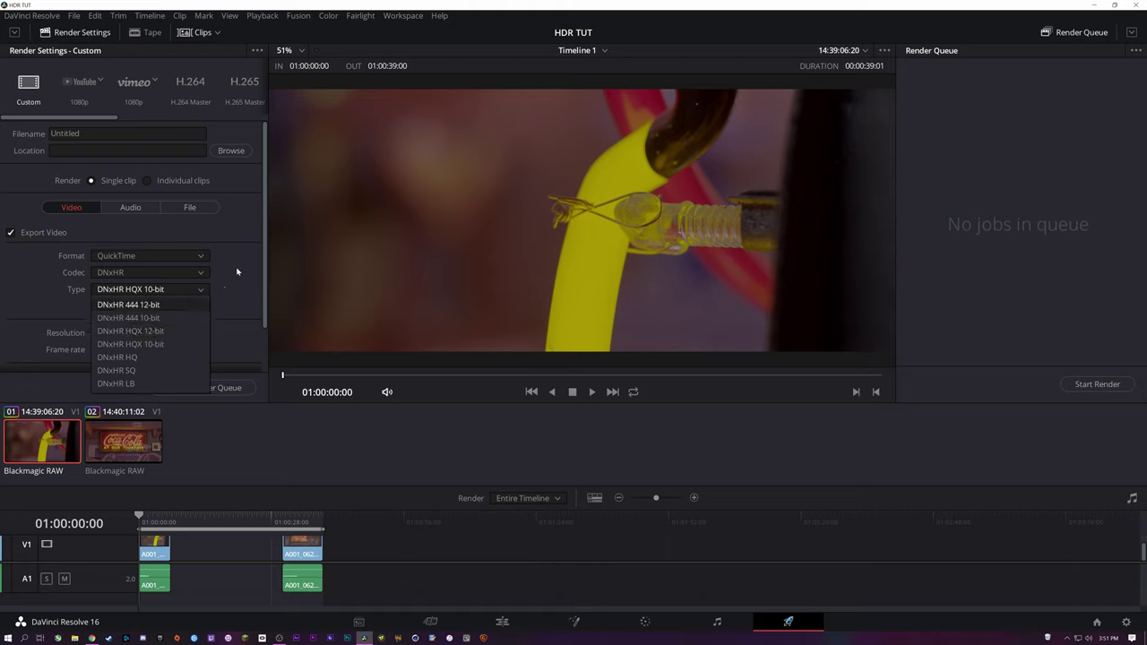
click(225, 299)
scroll(228, 287, down, 1)
scroll(228, 287, down, 1)
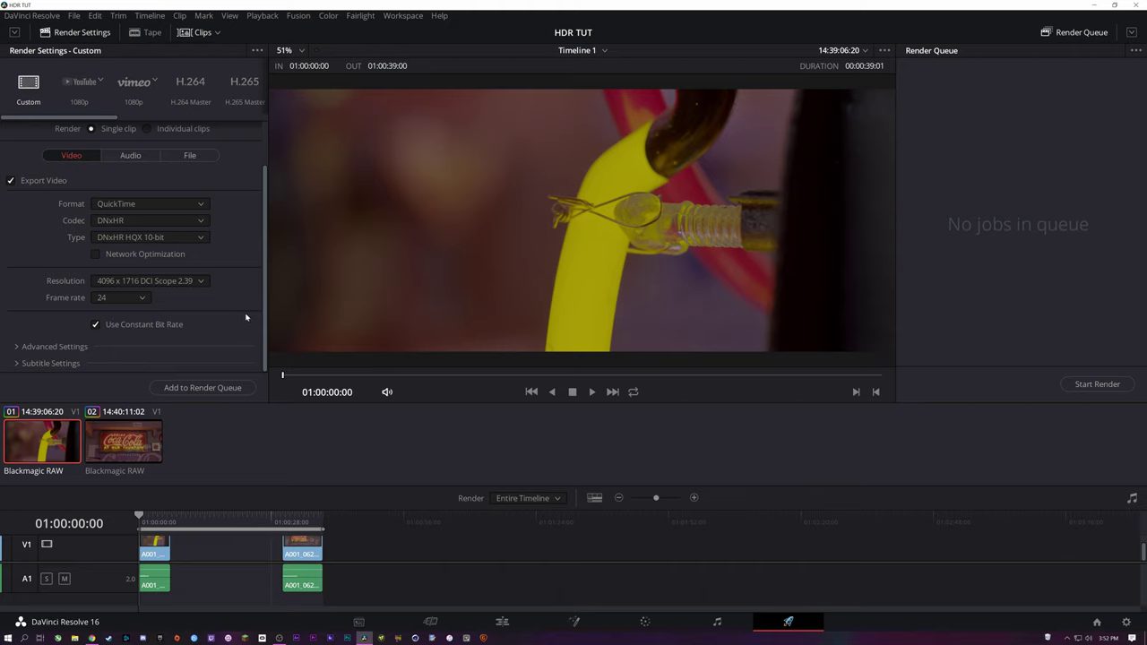
scroll(242, 317, up, 2)
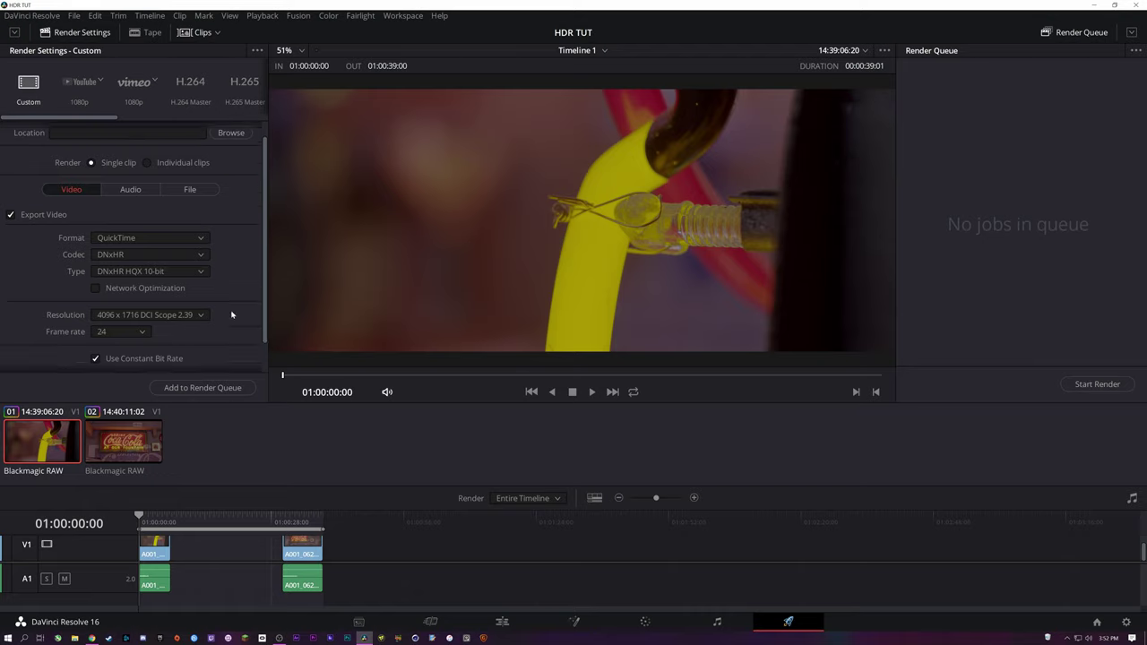
scroll(231, 314, up, 2)
click(125, 207)
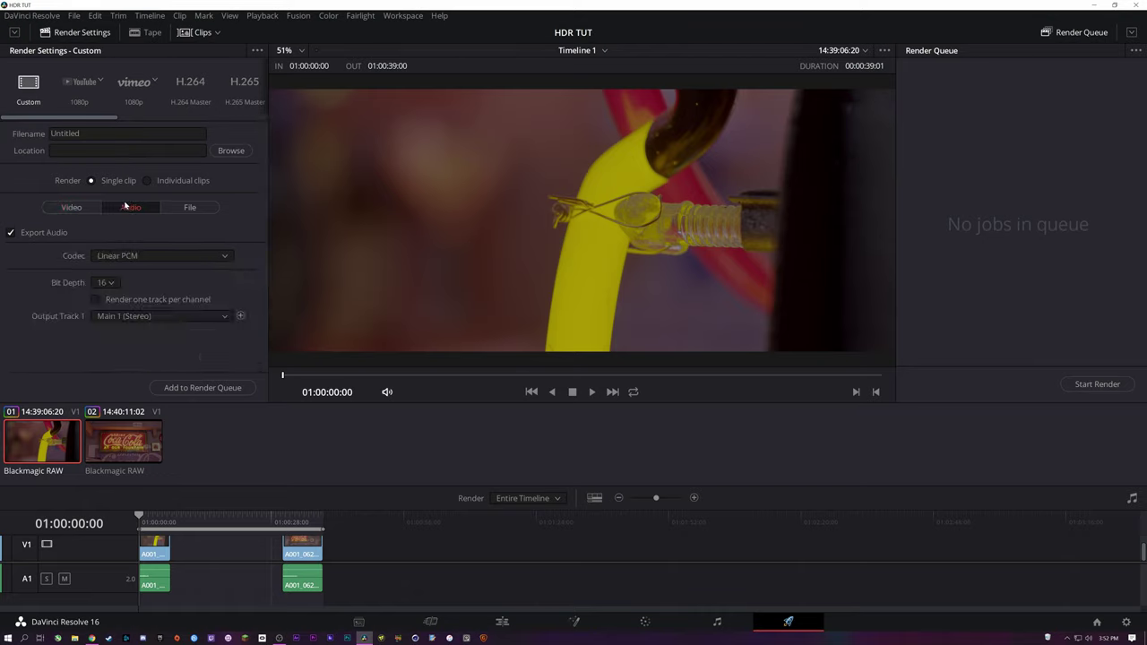
click(36, 232)
click(190, 208)
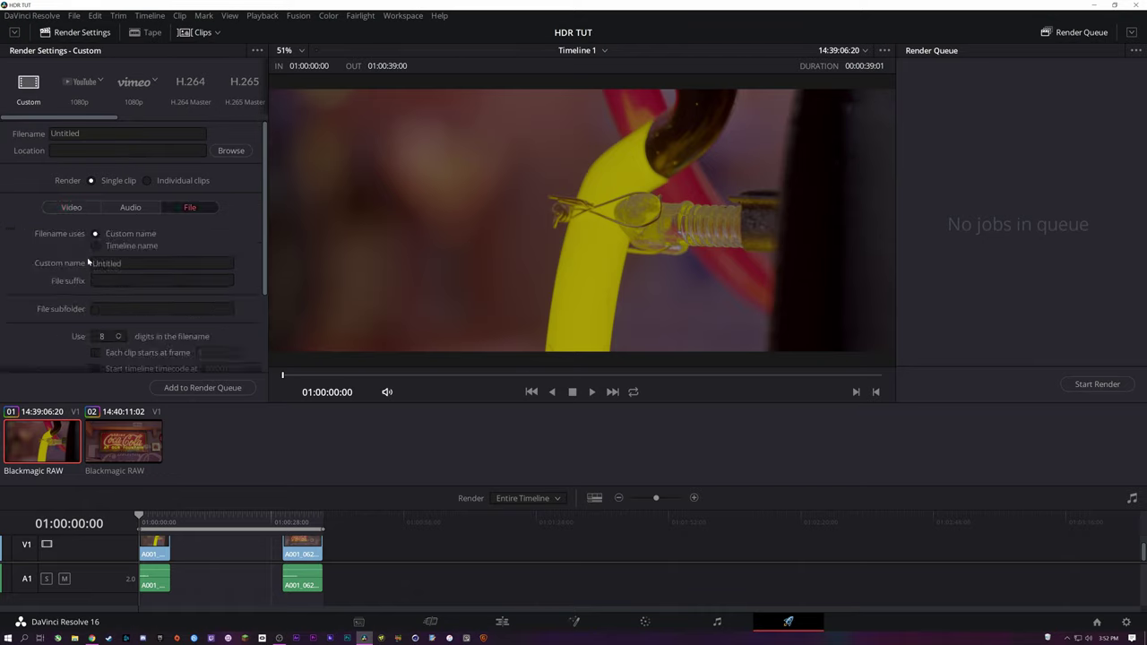
- Set the render destination to the D: drive with the file name HDR TUT and add the job to the render queue
click(229, 152)
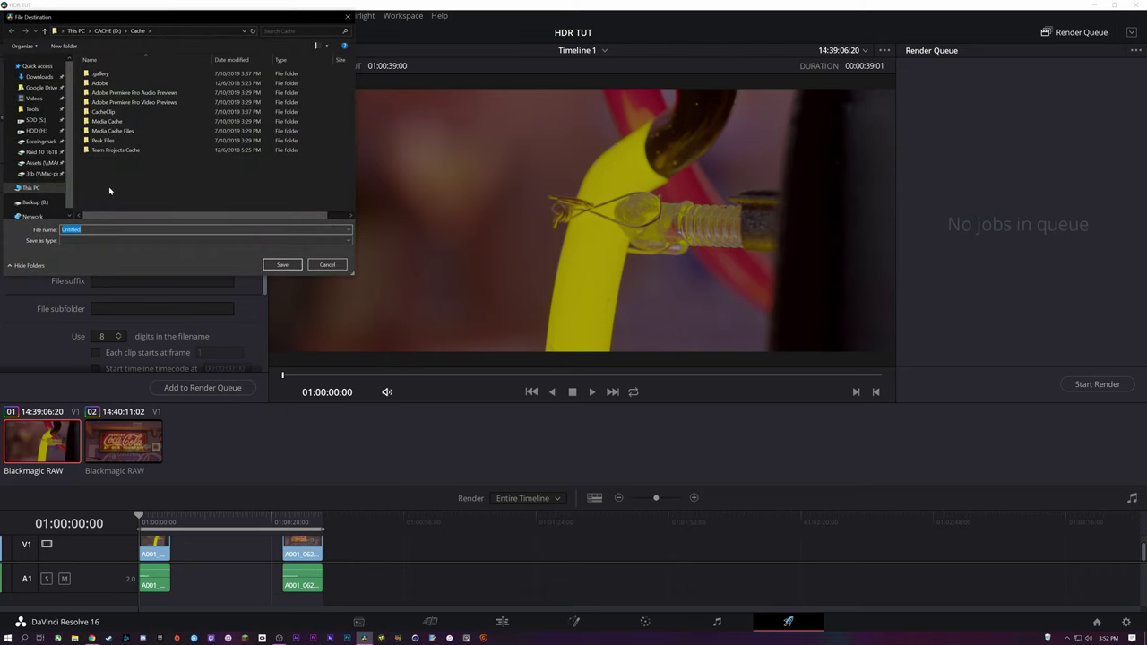
drag(151, 11, 442, 137)
click(396, 156)
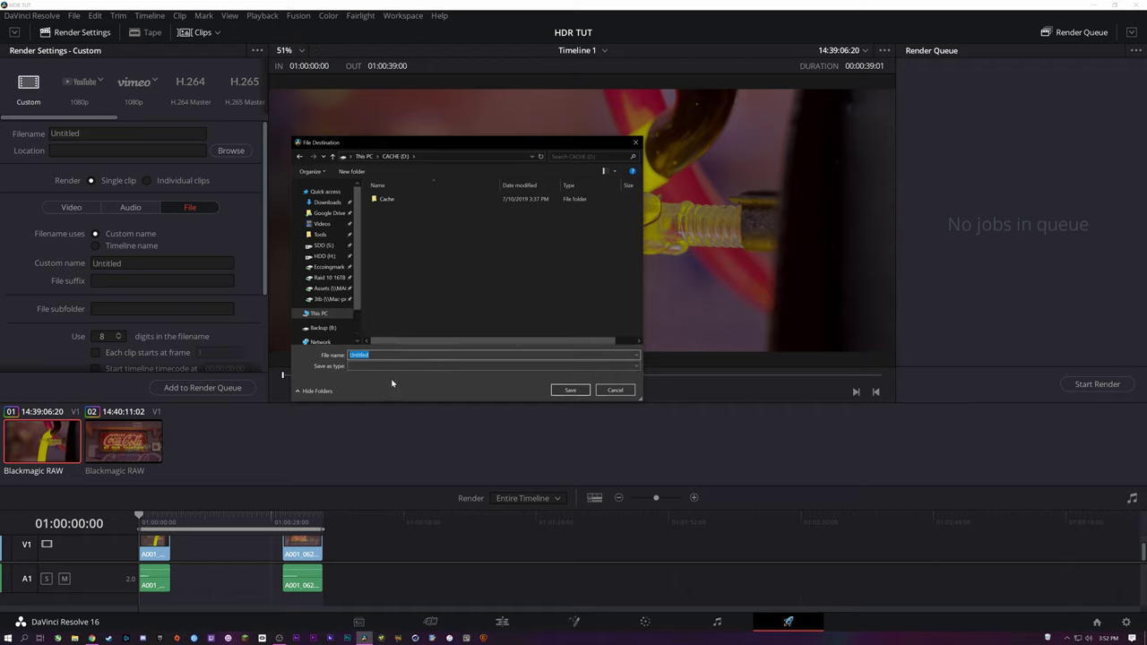
key(Return)
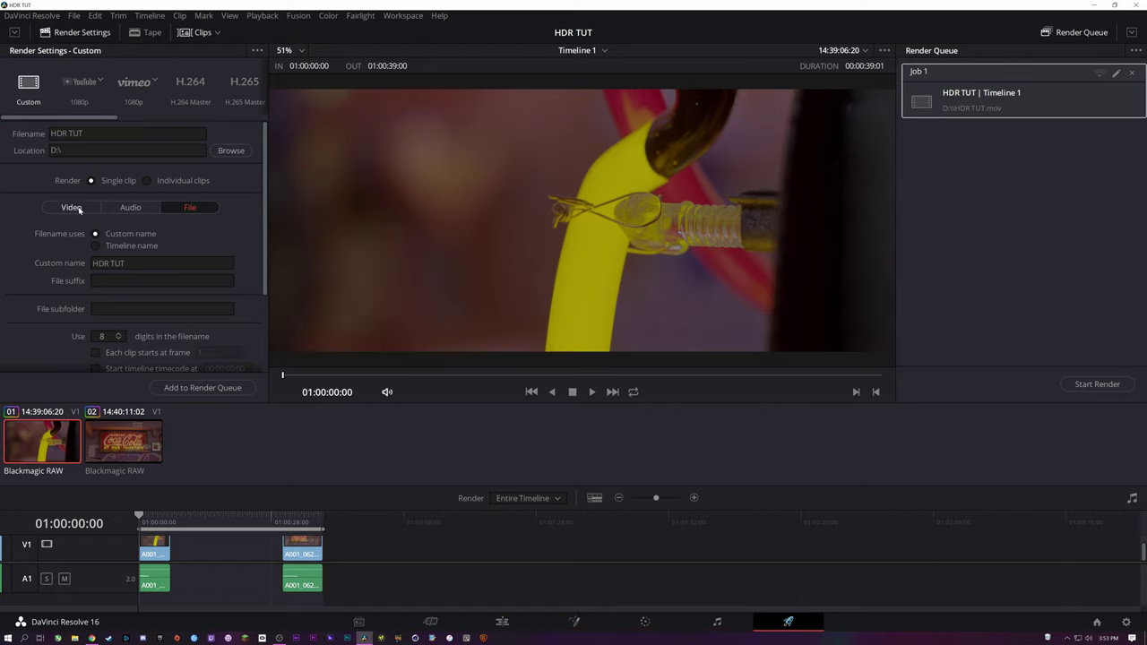
- Look through the resolution presets offered in the render's video settings without changing the current one
click(75, 208)
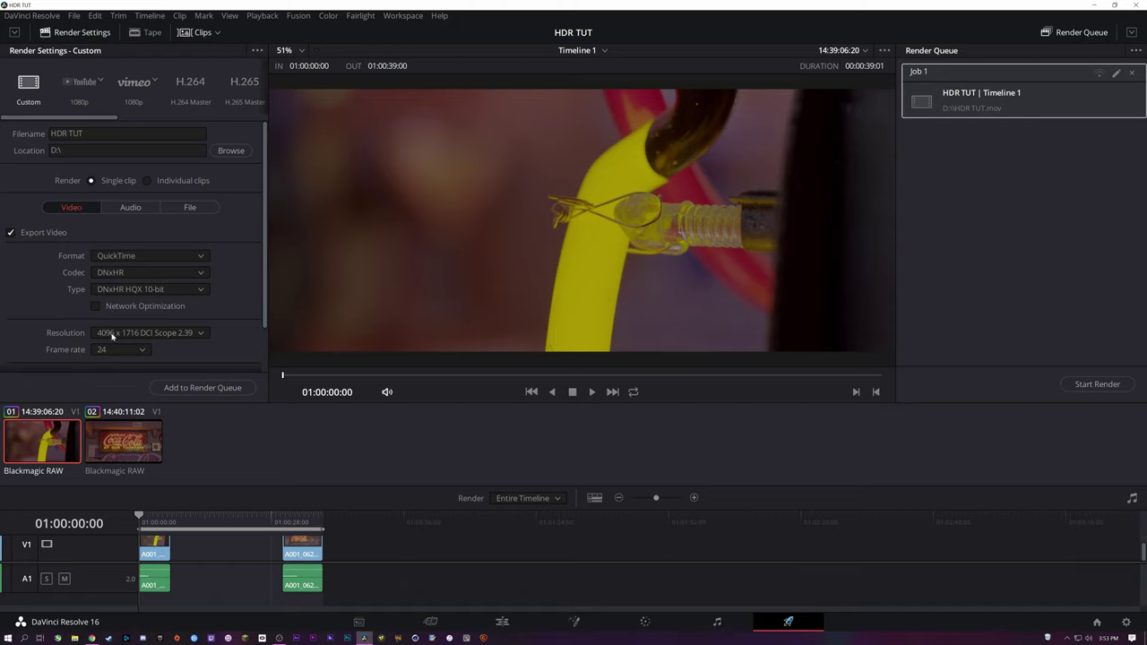
click(156, 333)
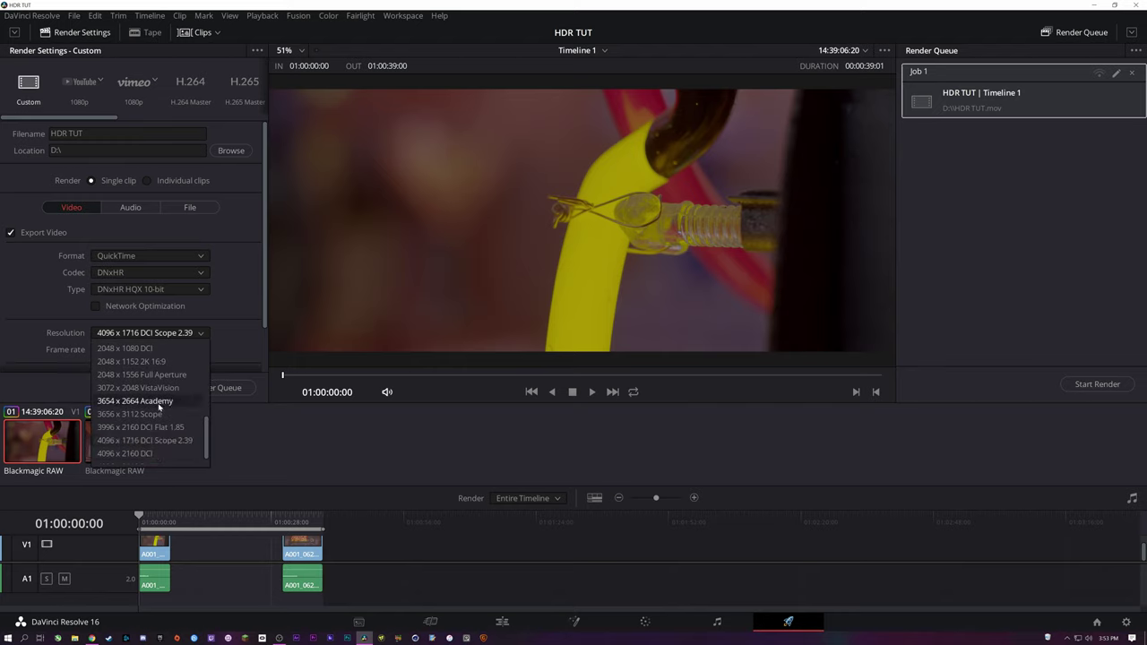
scroll(121, 443, up, 6)
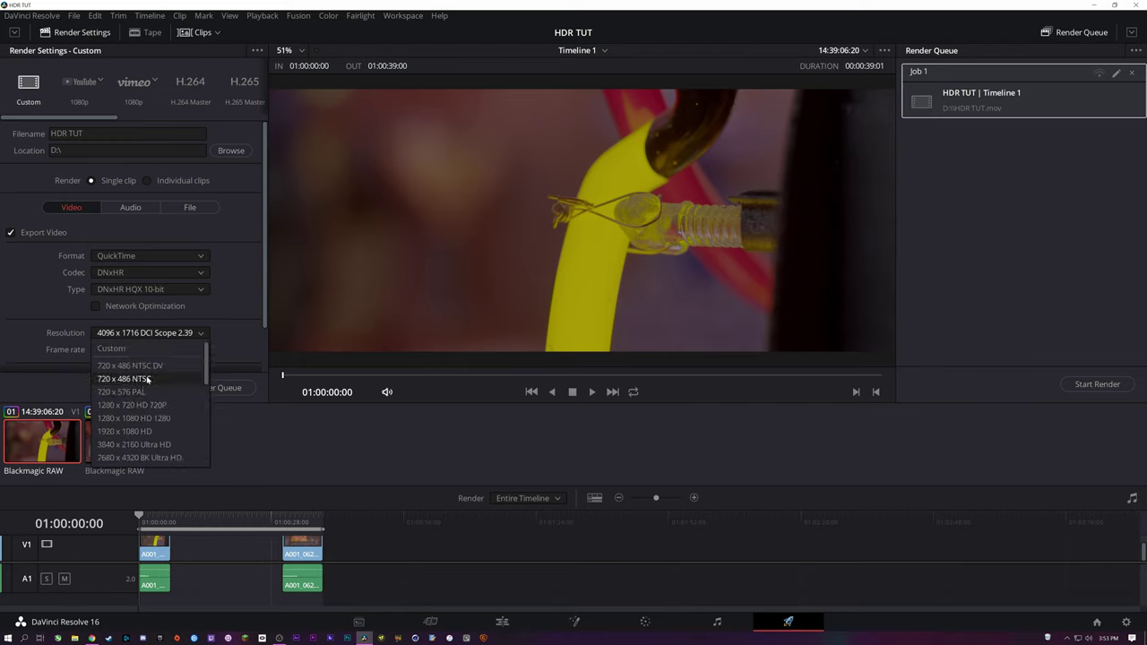
scroll(155, 399, down, 1)
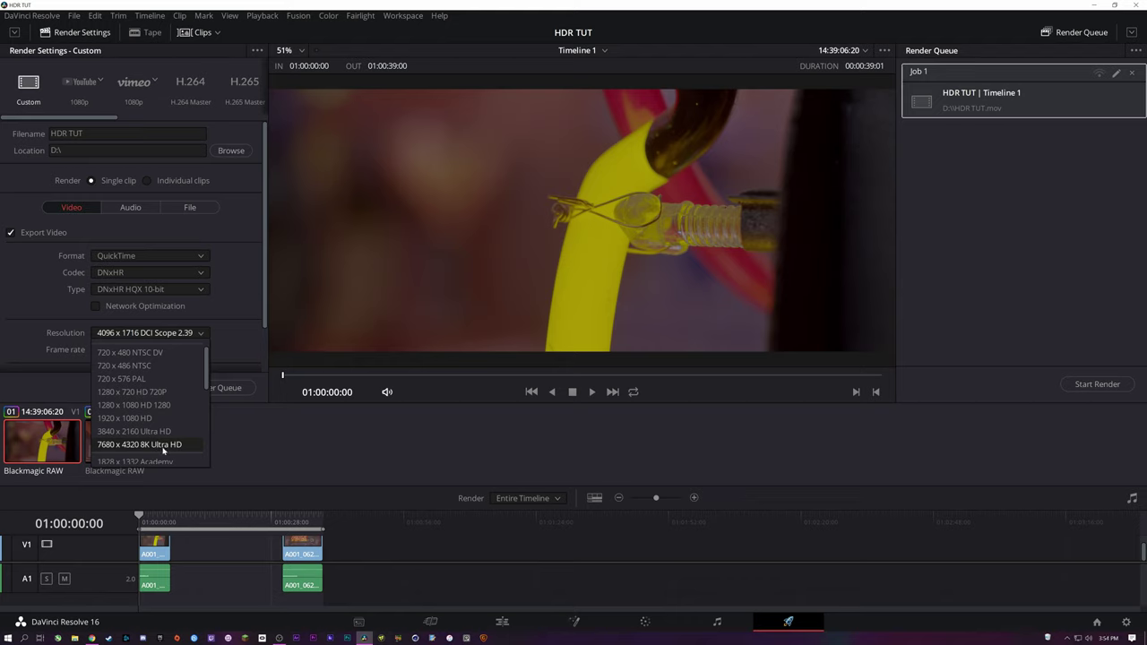
scroll(147, 394, down, 5)
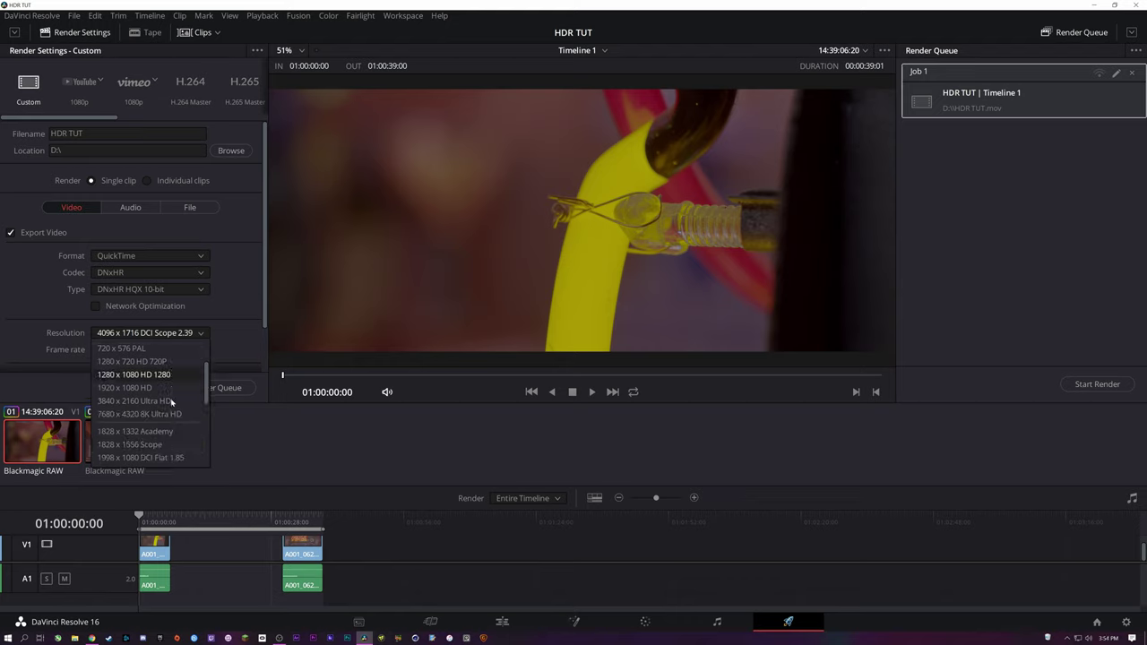
scroll(172, 401, down, 3)
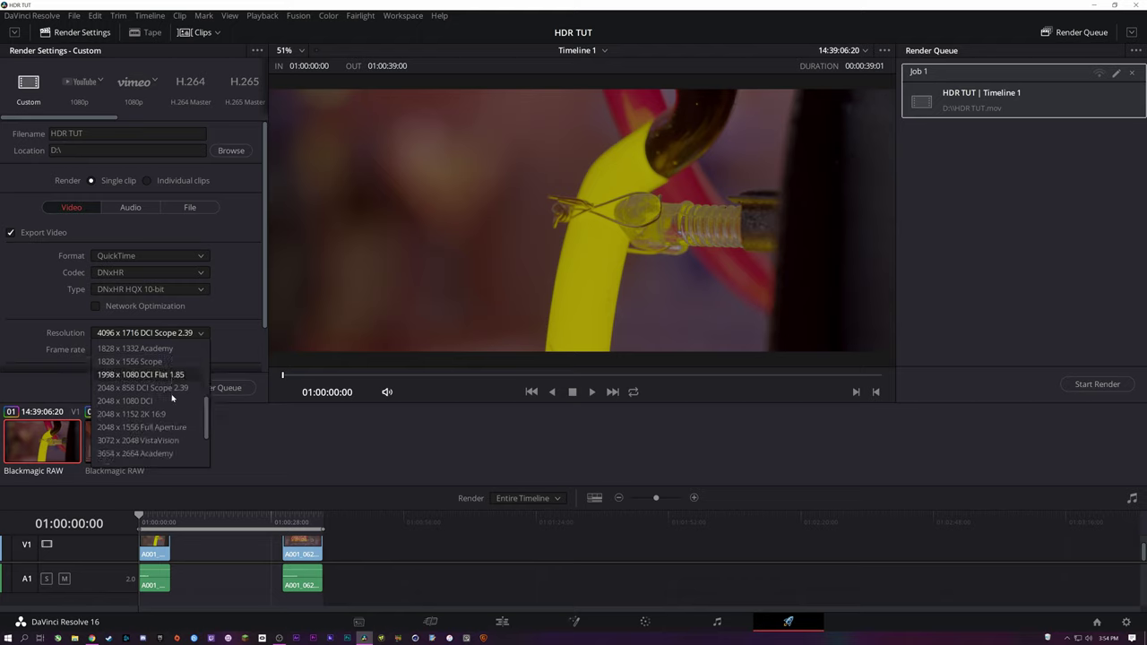
click(230, 281)
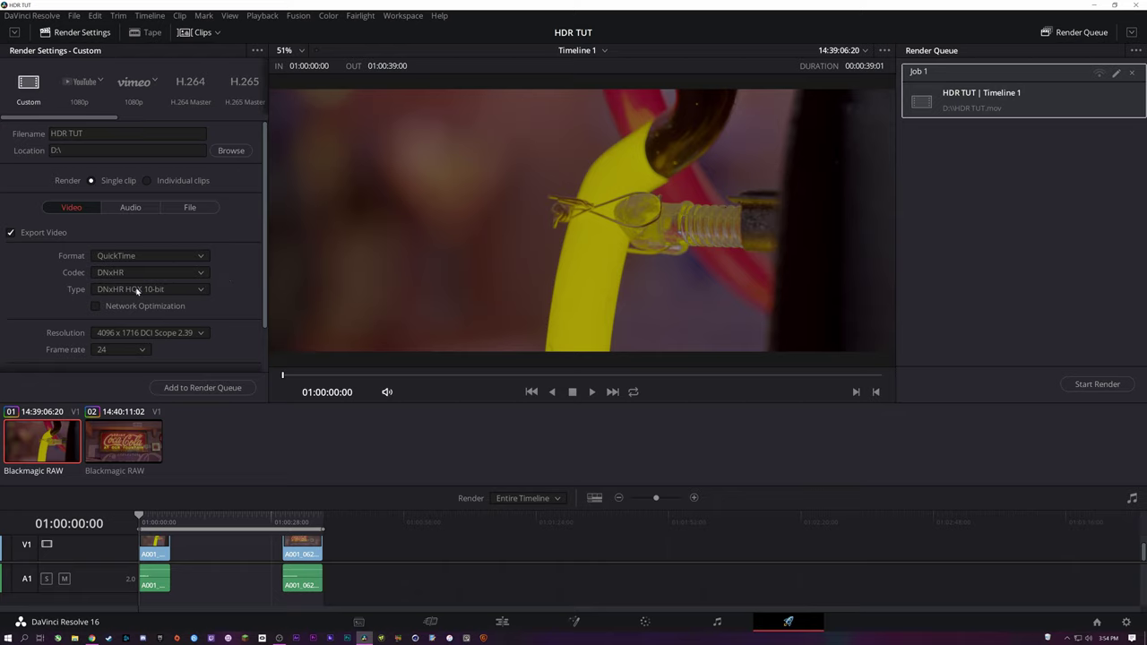
- Try the DNxHD codec and look through its available types
click(155, 273)
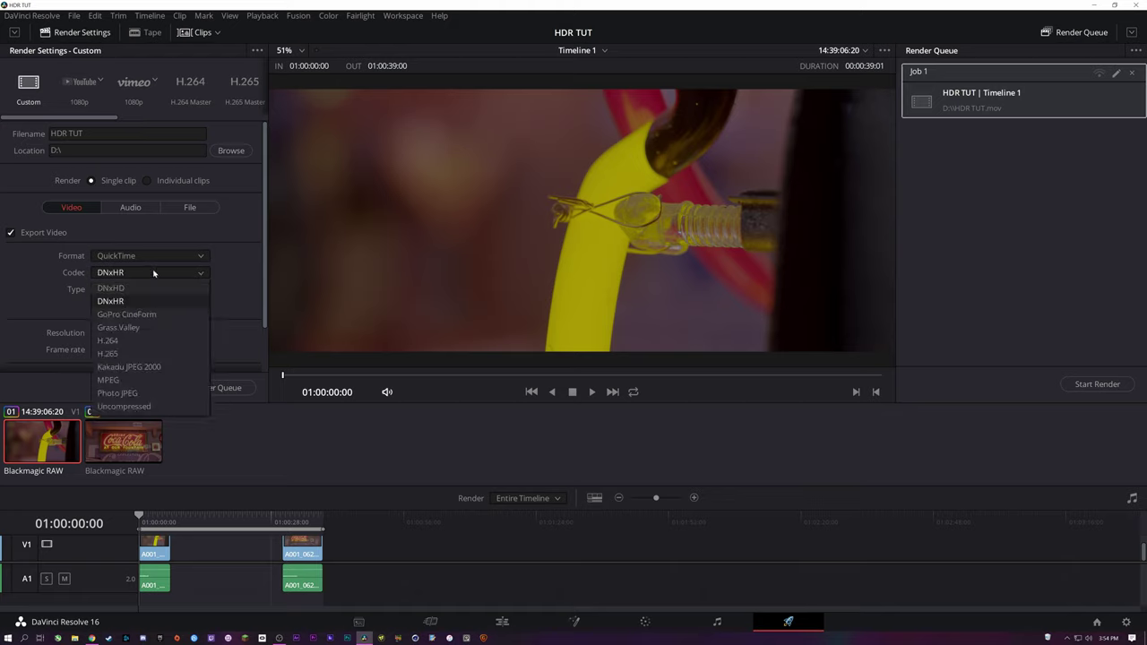
click(184, 288)
click(186, 290)
scroll(197, 380, down, 2)
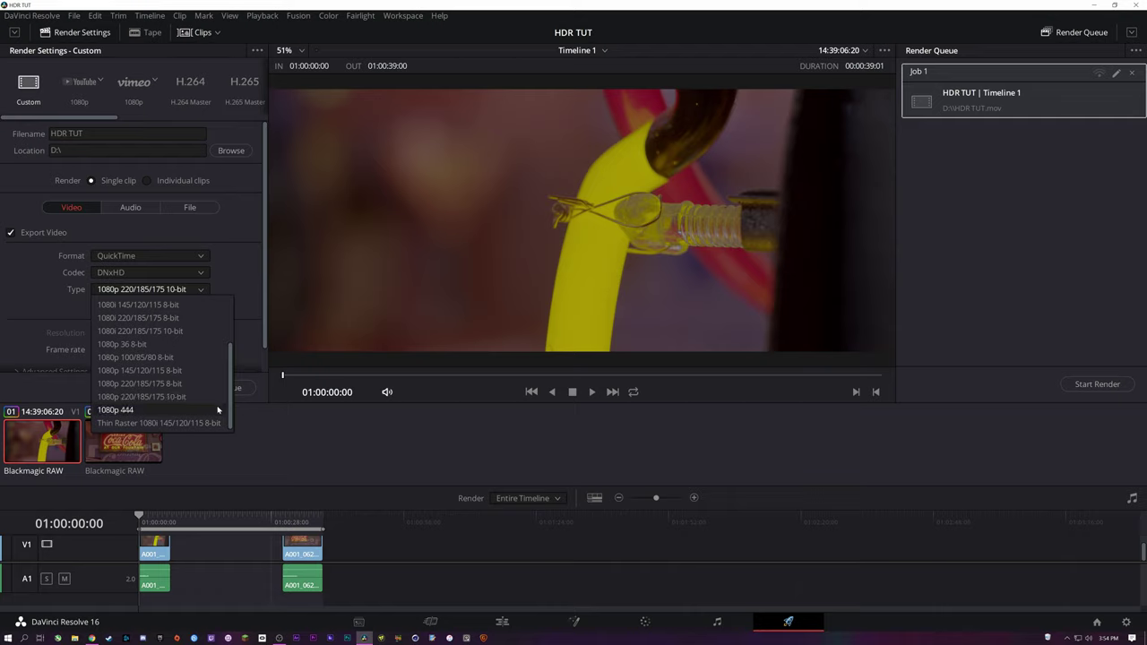
- Restore the DNxHR codec with type DNxHR HQX 10-bit and the 4096 x 1716 DCI Scope 2.39 resolution
click(148, 272)
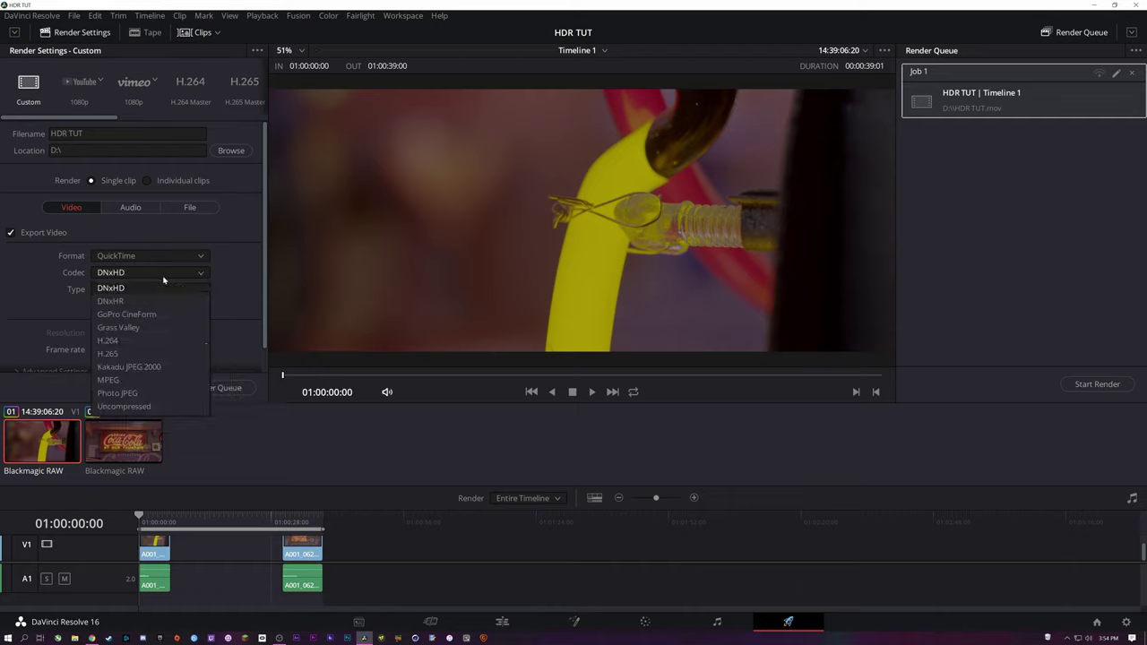
click(117, 300)
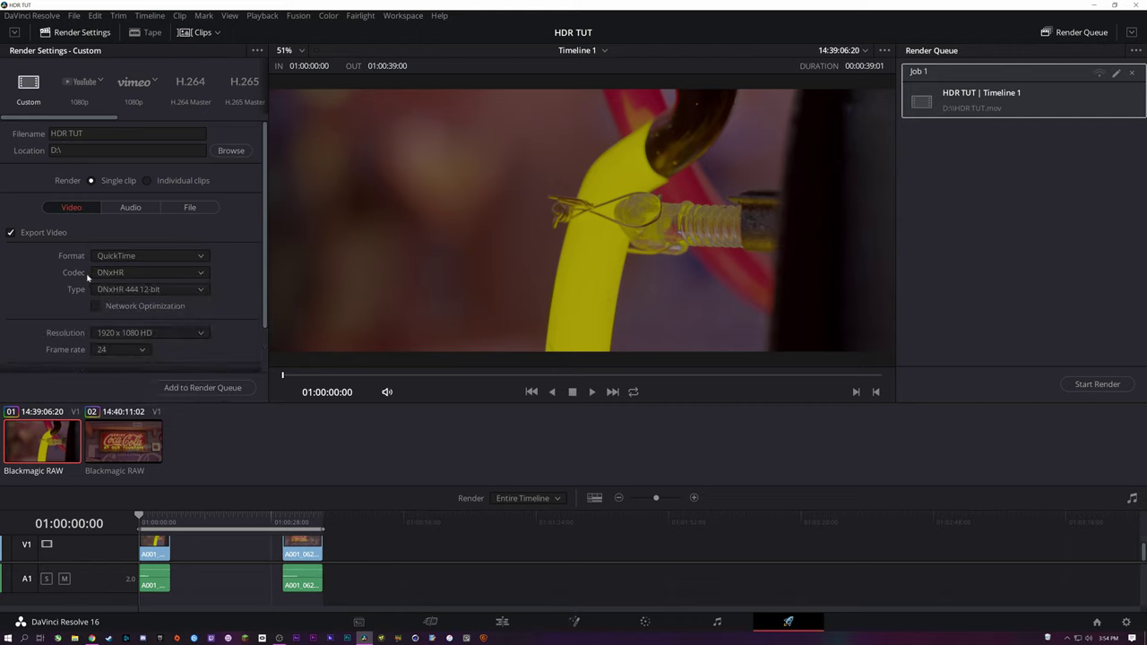
click(157, 290)
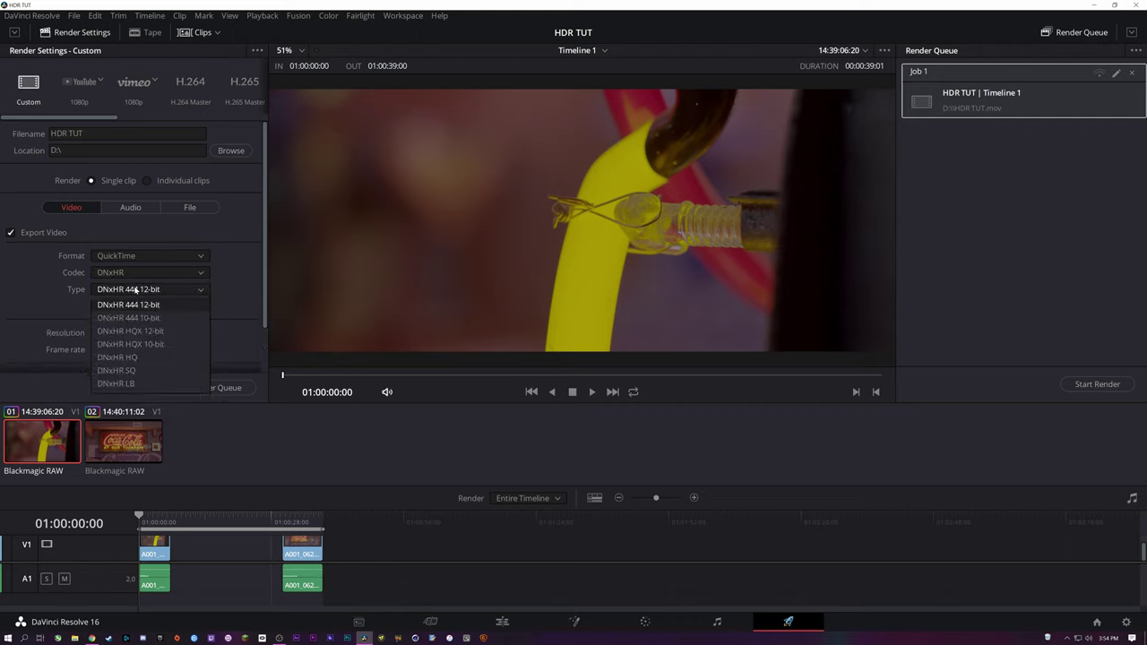
click(148, 345)
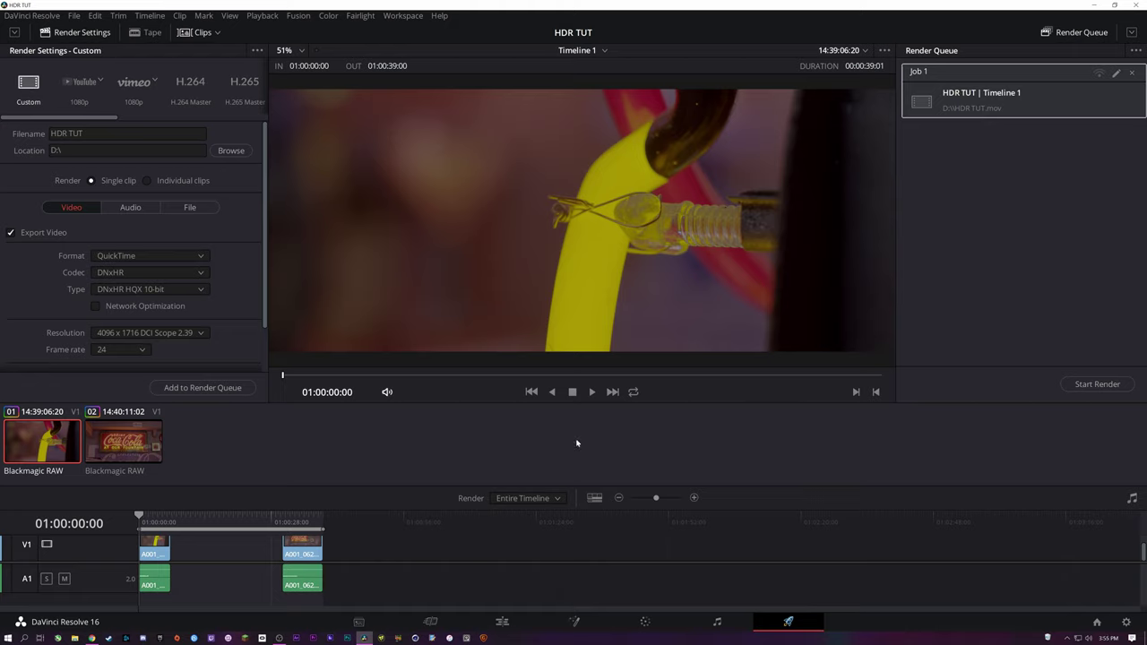
- Scrub briefly into the first clip, return the playhead to the timeline start and open the Color page
drag(153, 521, 129, 546)
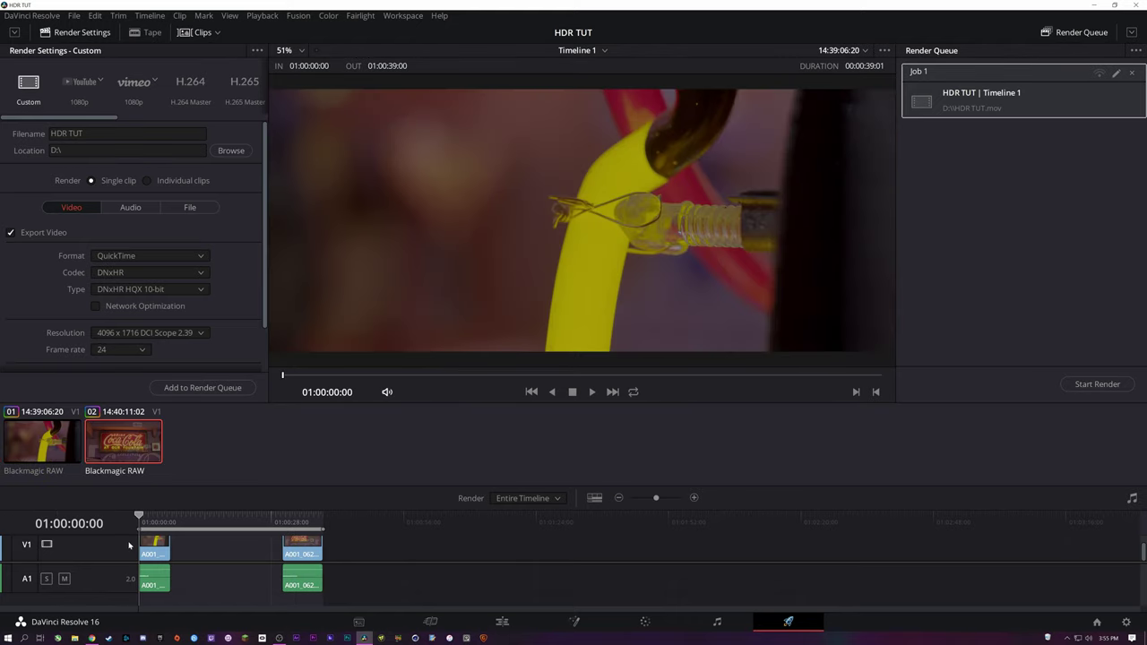
click(152, 524)
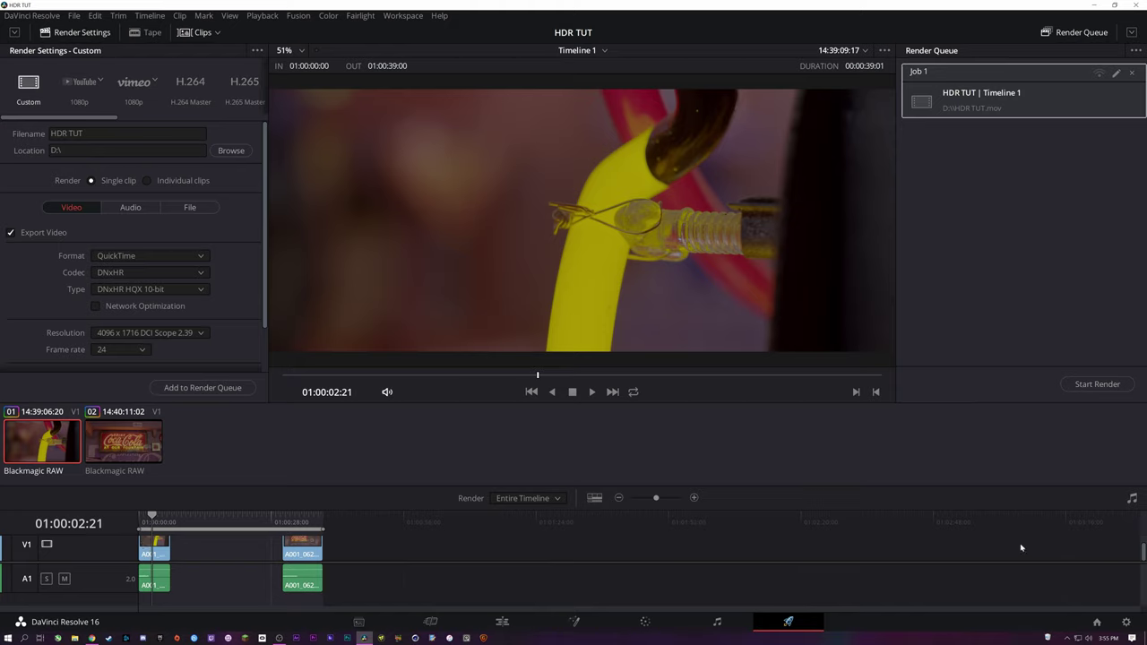
key(Home)
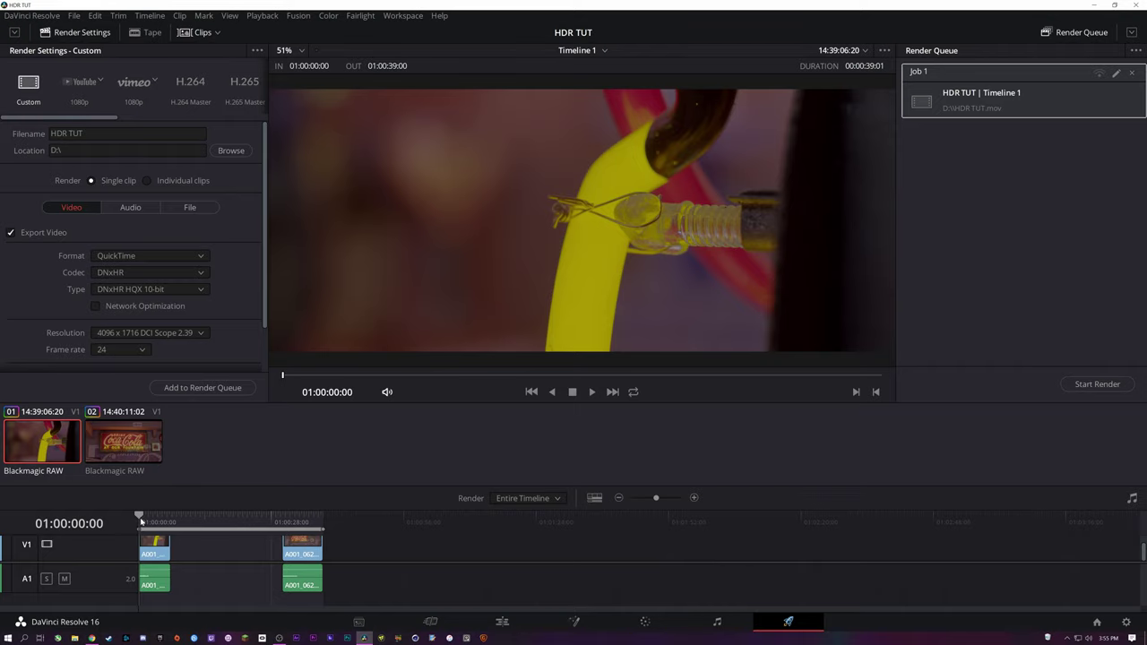
mouse_move(141, 518)
mouse_down()
mouse_move(155, 520)
mouse_move(136, 524)
mouse_up()
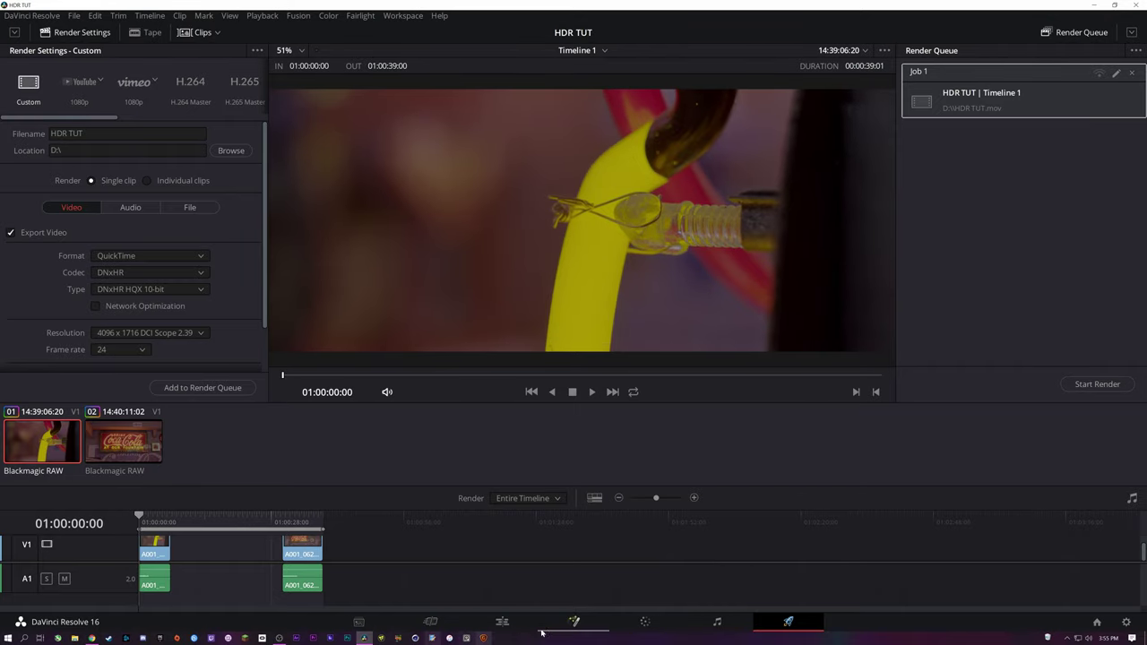
click(645, 621)
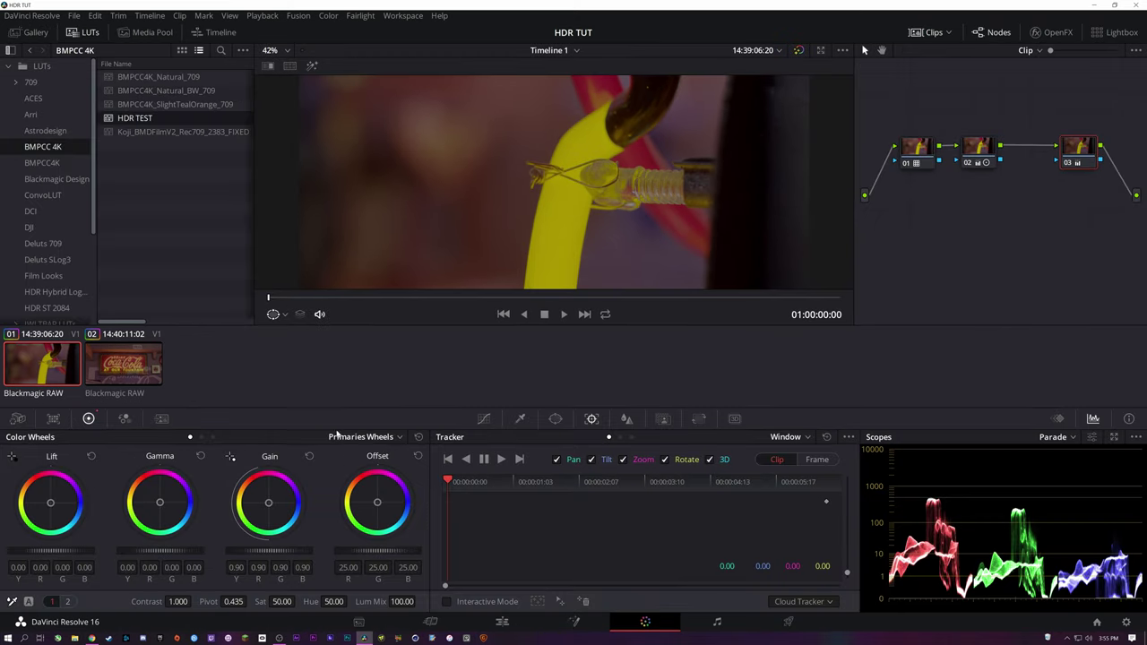
click(789, 622)
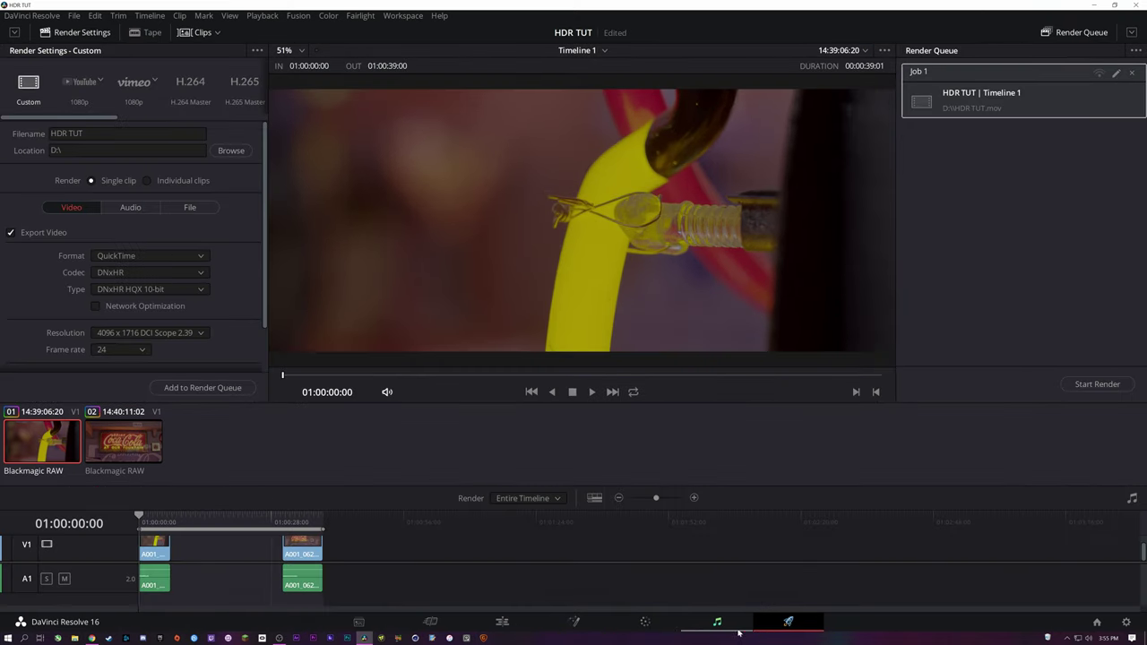
click(503, 621)
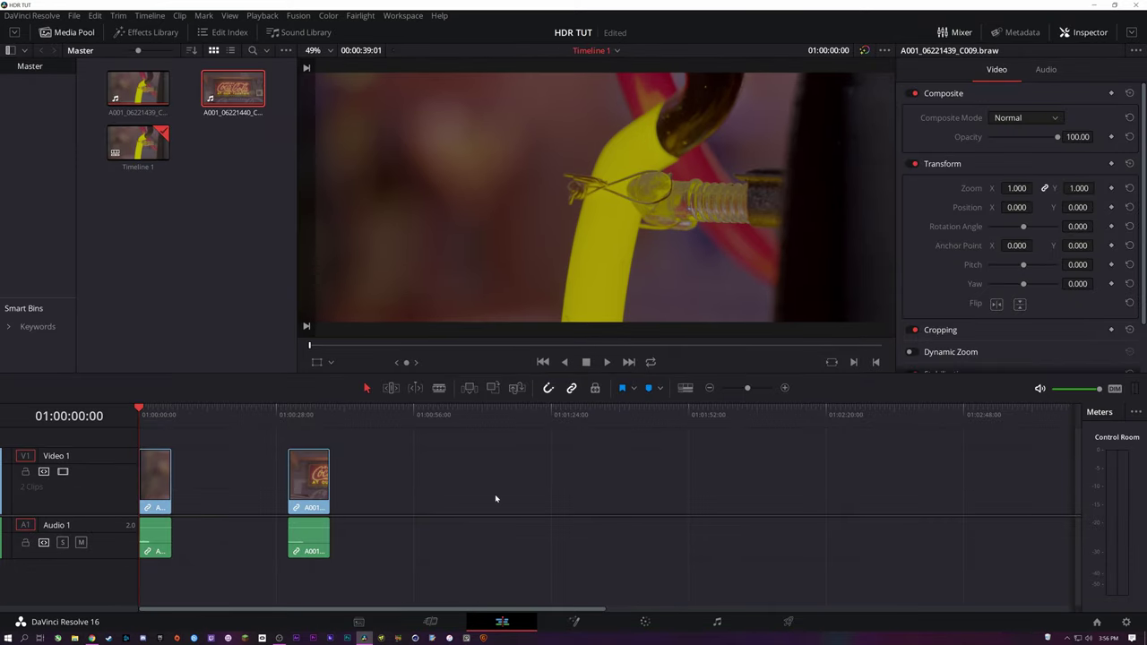
key(shift+8)
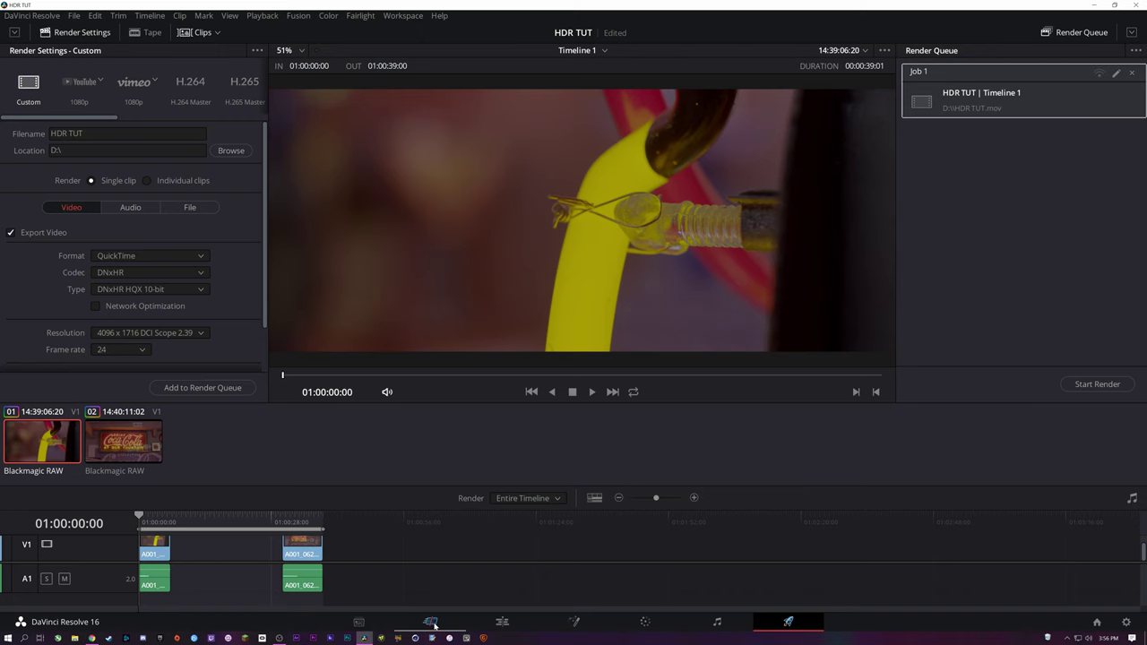
- Add the clip A001_06221424_C002.braw from the Day 1 storage folder to the Master bin
click(430, 621)
click(359, 621)
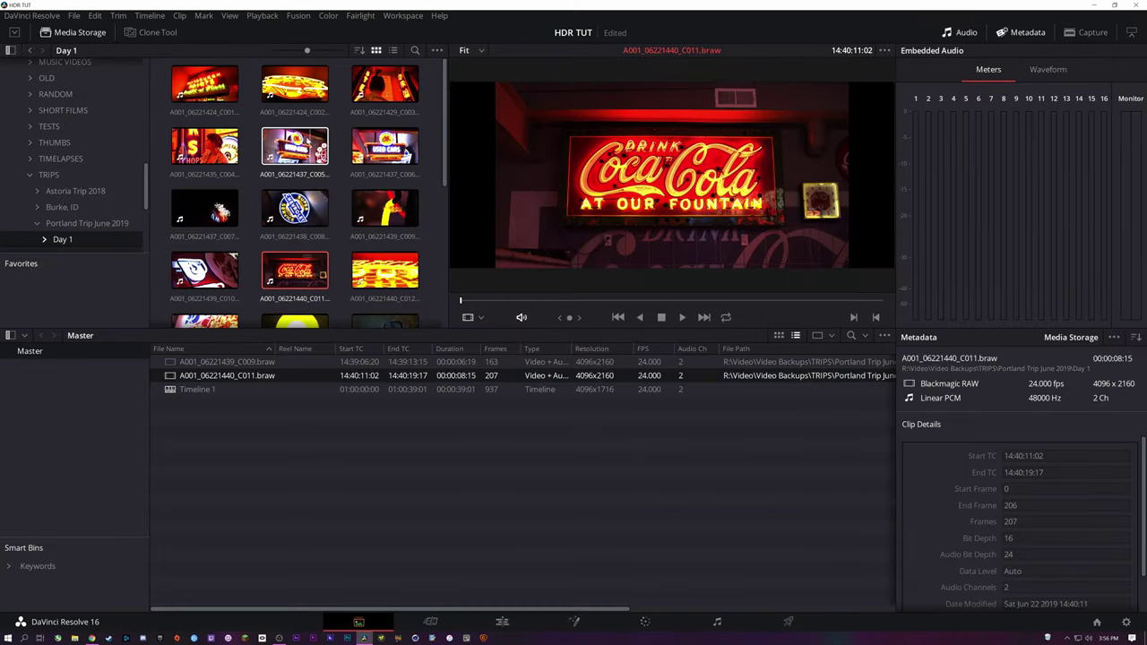
drag(295, 85, 307, 464)
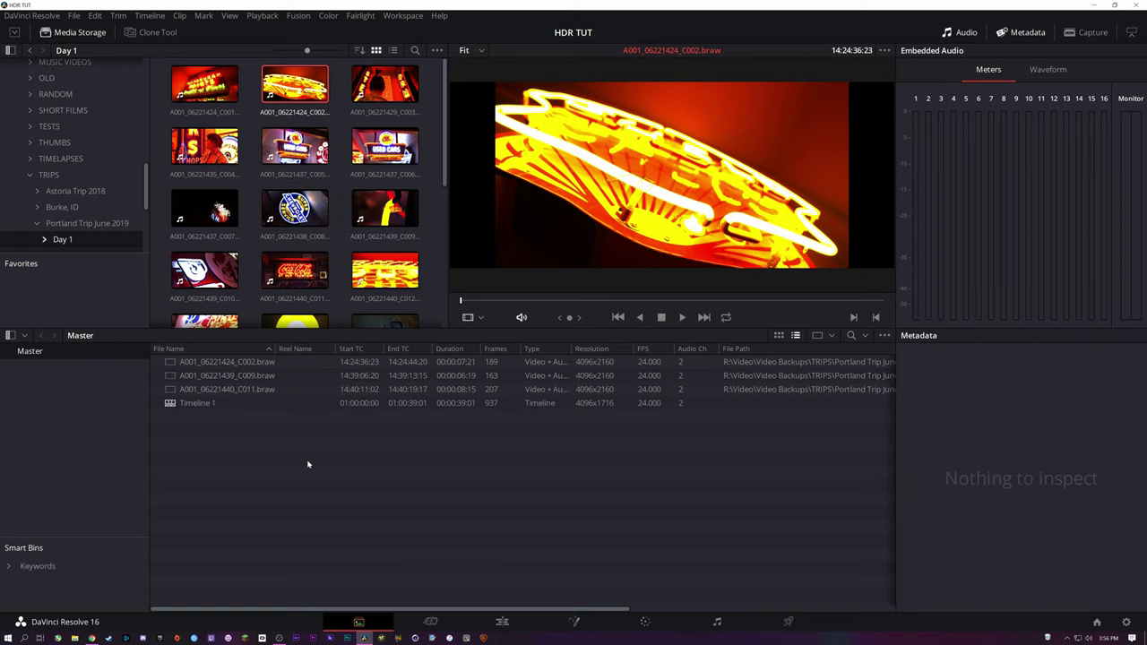
- Place the new neon sign clip on Video 1 after the Coca-Cola clip, leaving a gap, and move the playhead onto it
click(502, 622)
drag(138, 88, 421, 435)
click(421, 436)
- Set the new clip's Camera Raw decoding to Clip, enable Highlight Recovery and return to the Deliver page
click(645, 622)
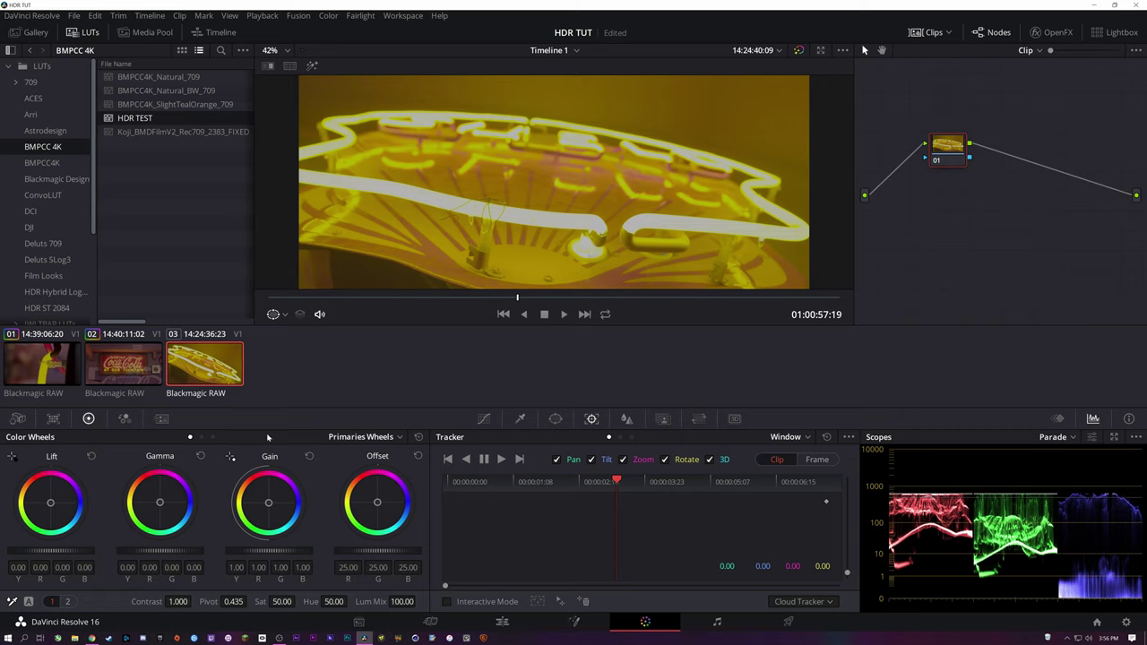
click(17, 418)
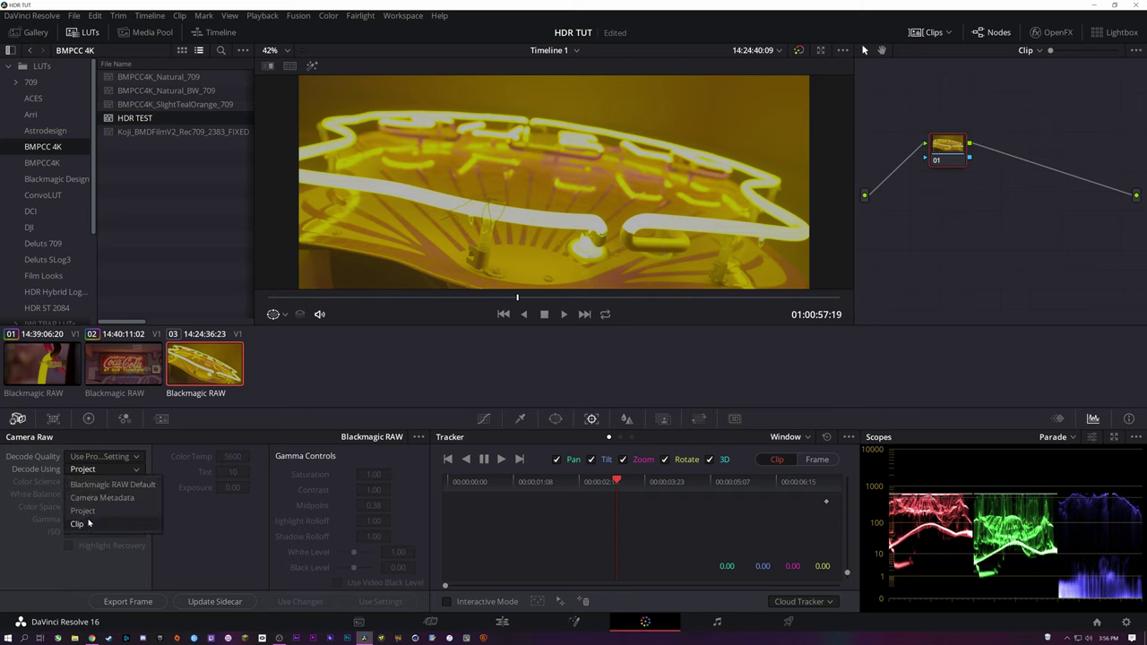
click(69, 546)
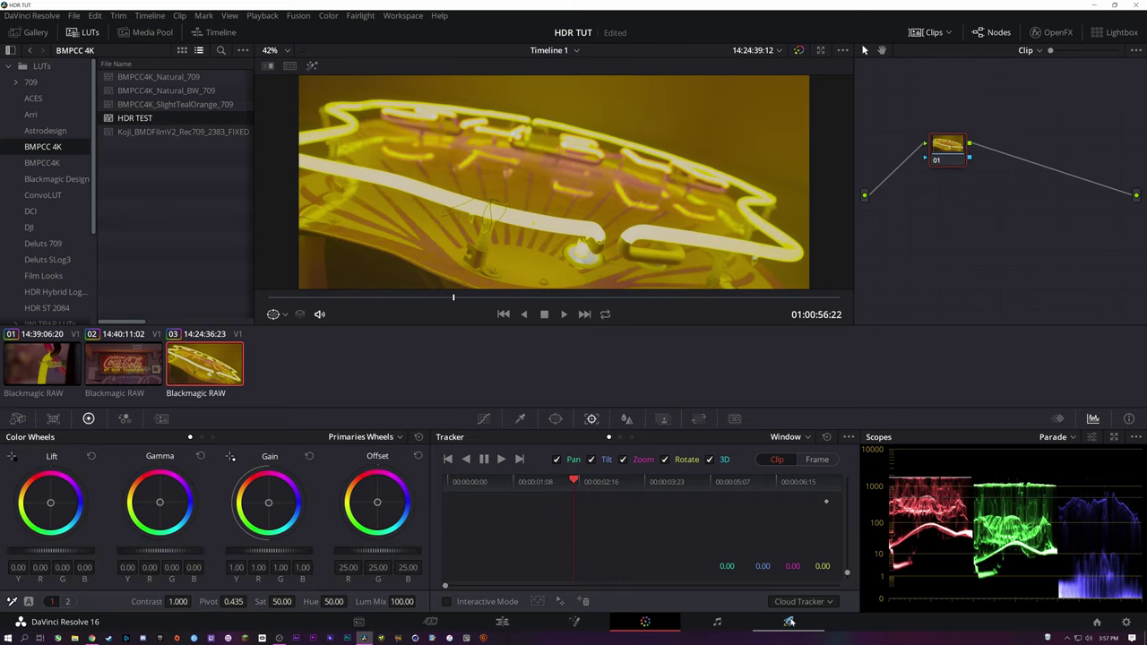
click(789, 621)
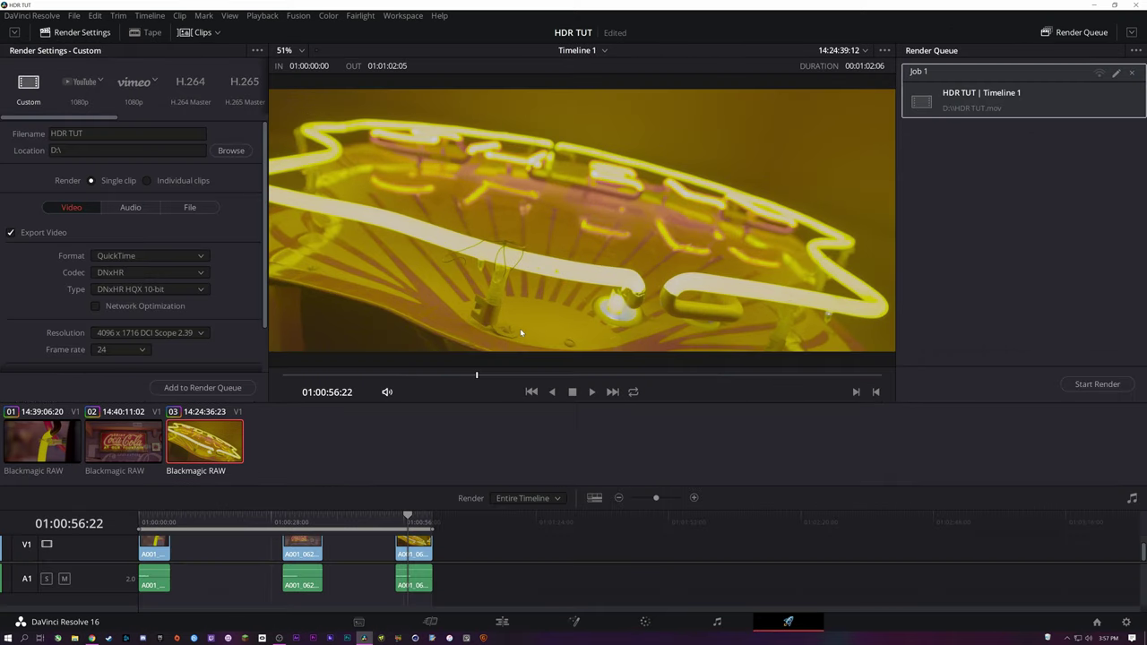